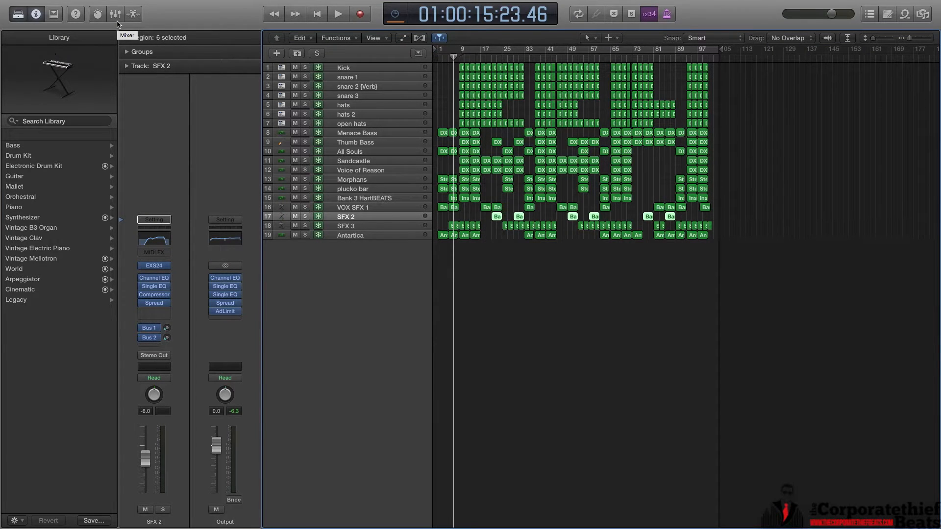
Step: Switch the transport display to the Beats & Project mode
click(395, 14)
scroll(417, 33, up, 1)
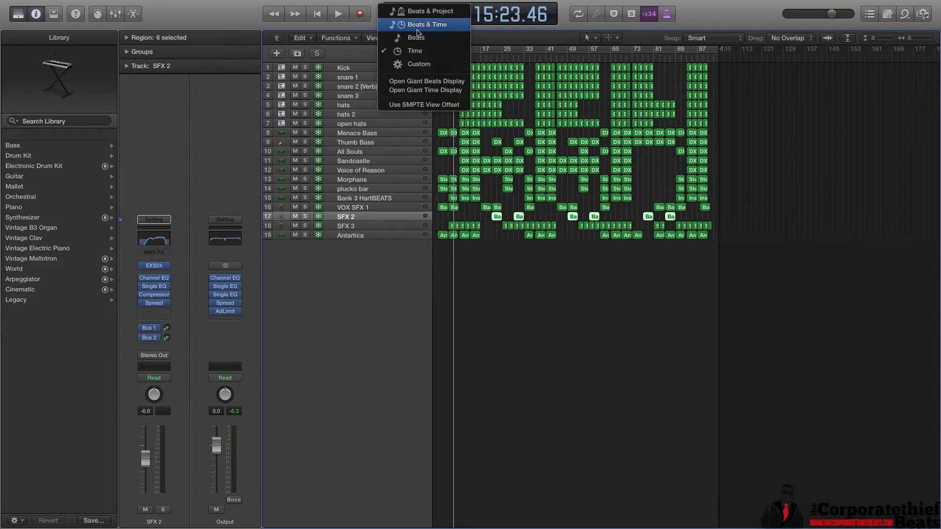
click(419, 14)
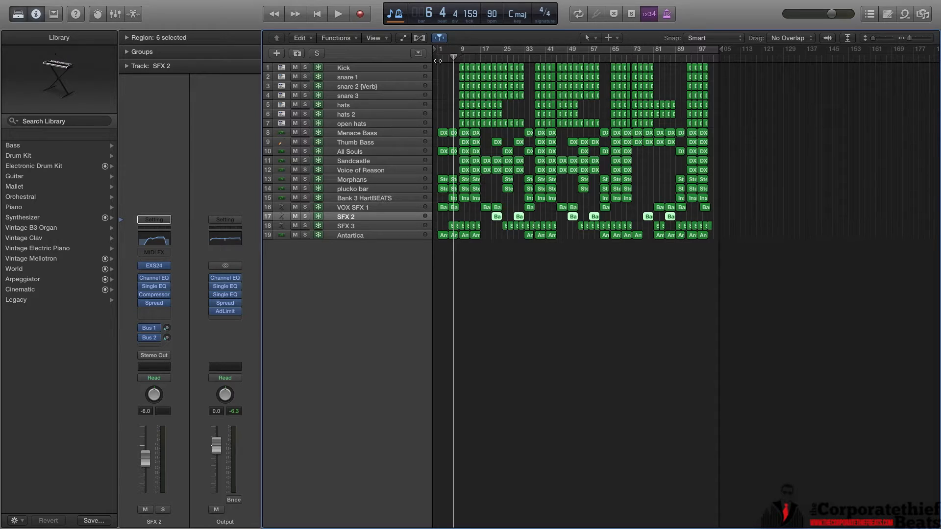
Step: Play the full arrangement from bar 1 through the intro and stop at about bar 9
click(437, 57)
key(space)
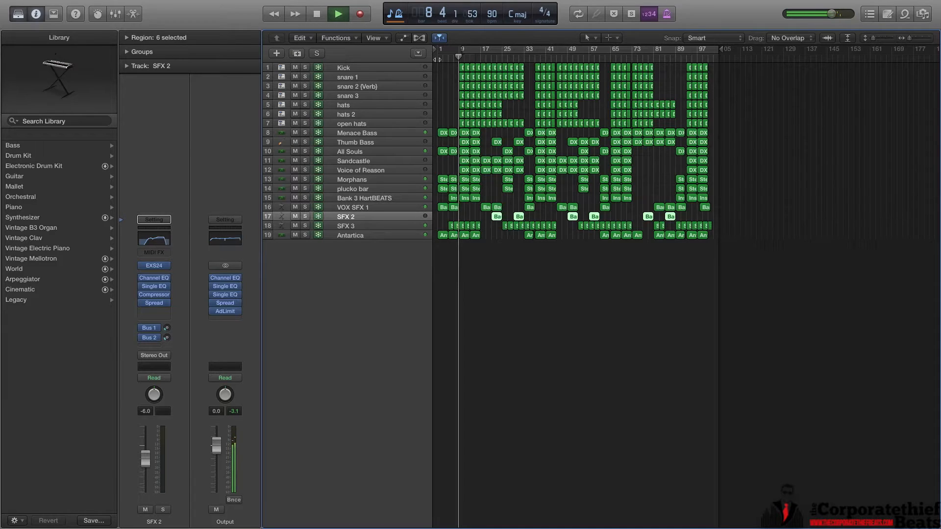
key(space)
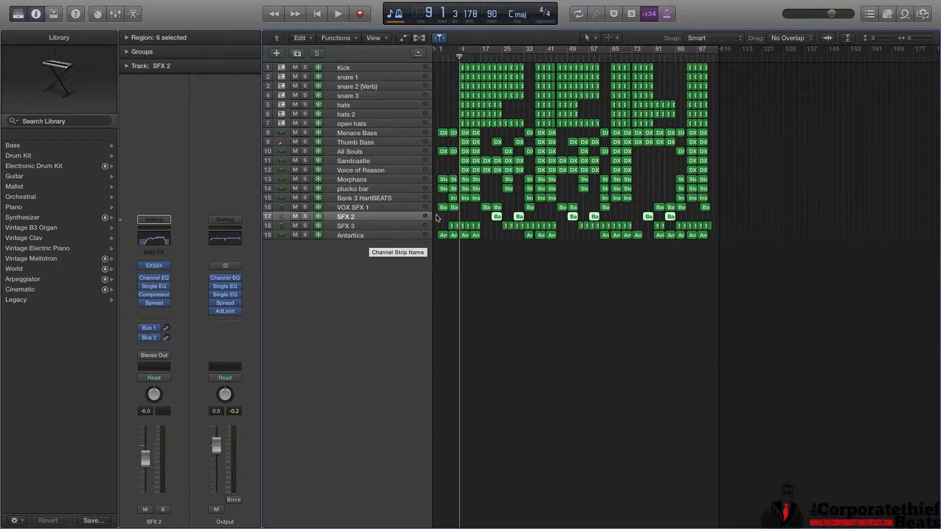
Step: Solo the Menace Bass track and duplicate it with its settings as a new track directly below
click(305, 132)
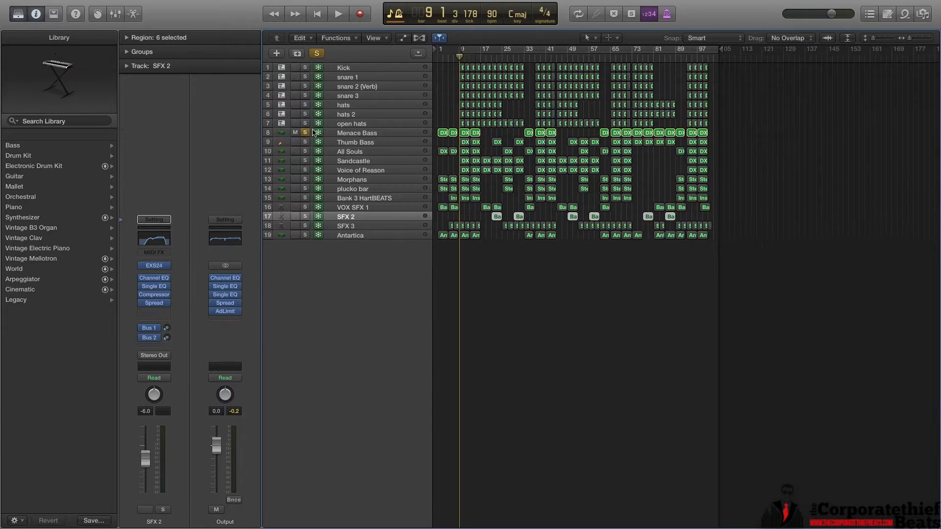
click(343, 133)
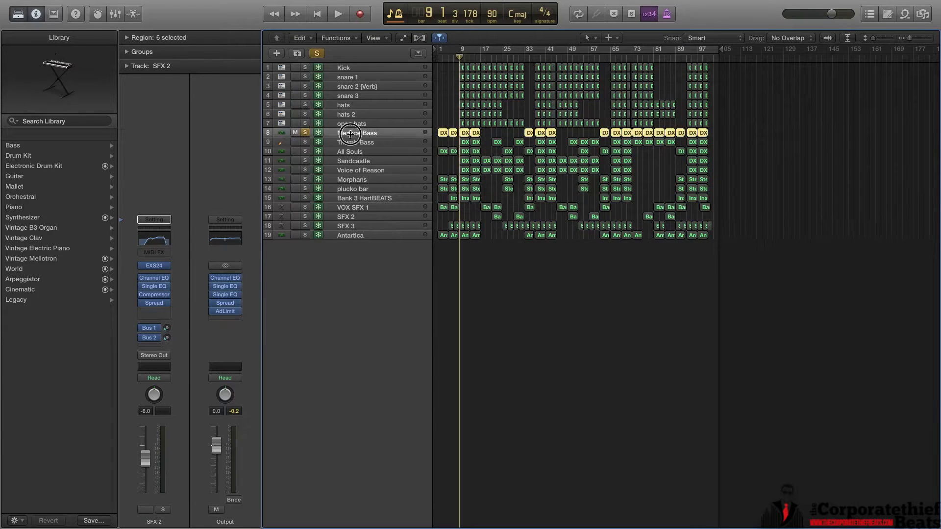
click(297, 54)
drag(911, 38, 913, 39)
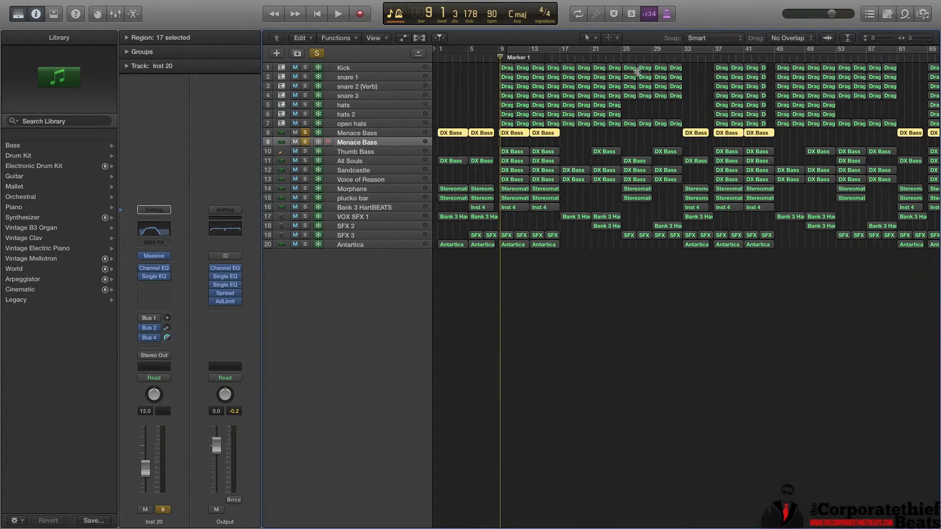
Step: Select the first two DX Bass regions on the original Menace Bass track and open them in the Piano Roll
drag(456, 119, 483, 141)
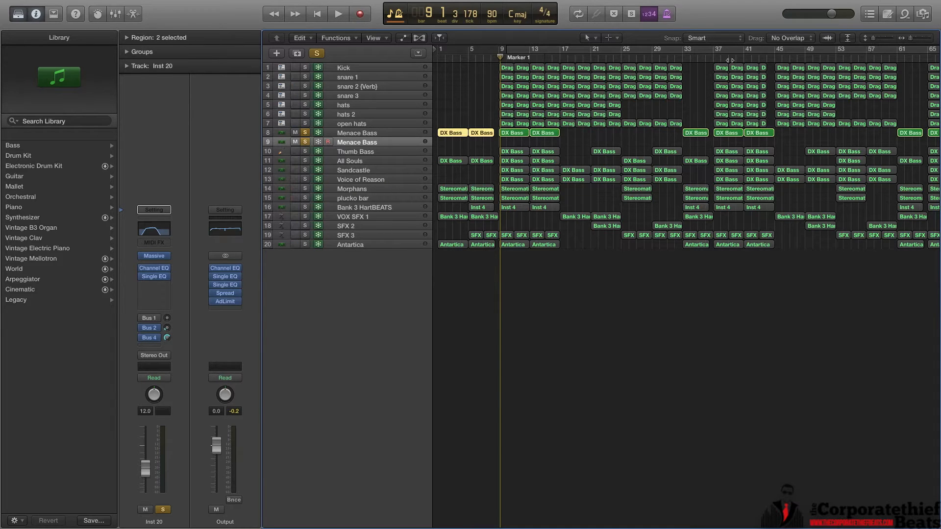
drag(873, 38, 872, 38)
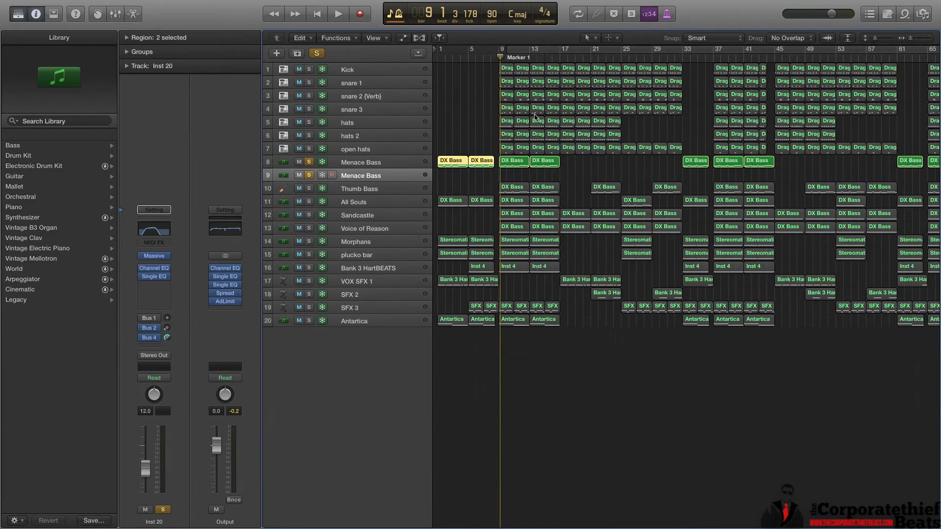
double_click(457, 166)
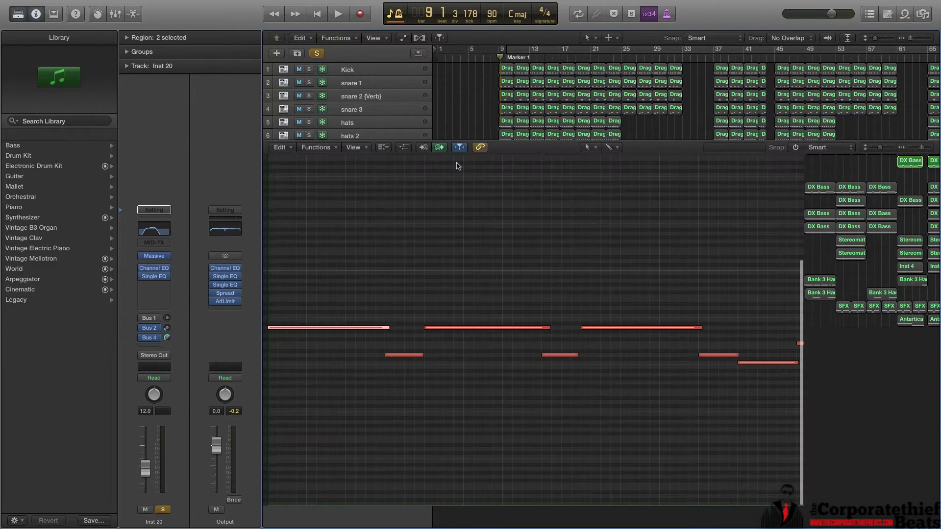
drag(921, 148, 918, 149)
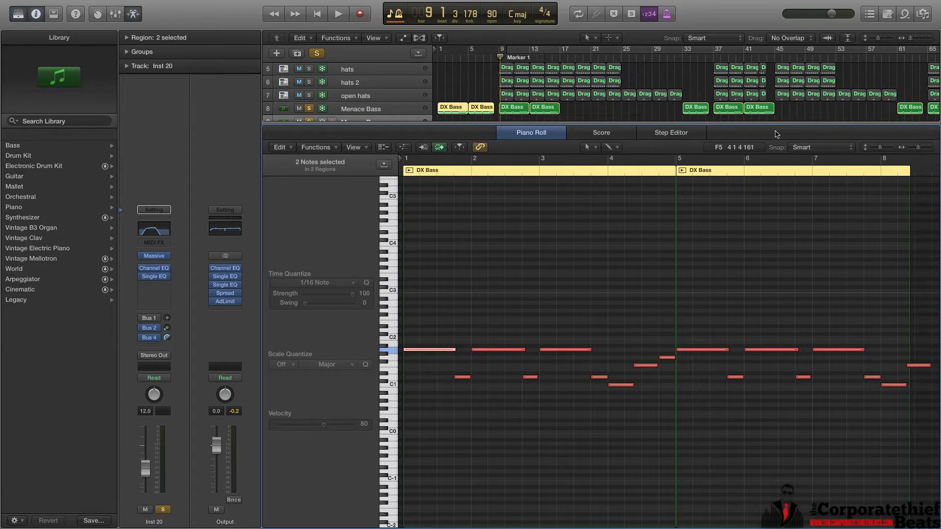
Step: Play the soloed Menace Bass part from bar 1 and stop within bar 4
click(437, 52)
key(space)
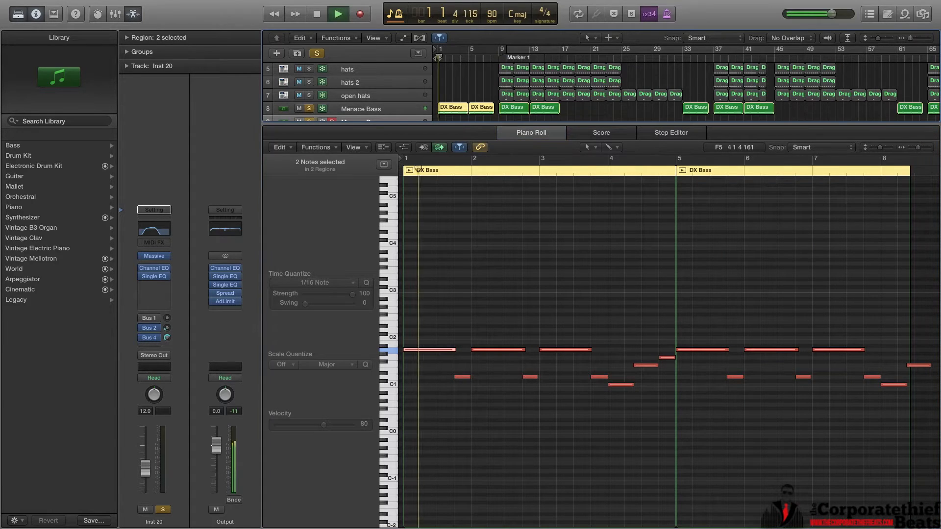
scroll(372, 106, down, 1)
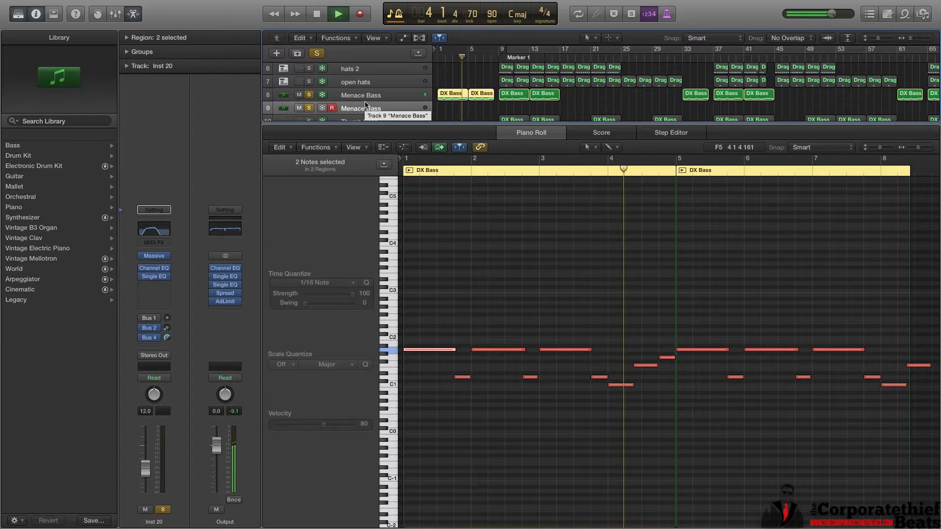
key(space)
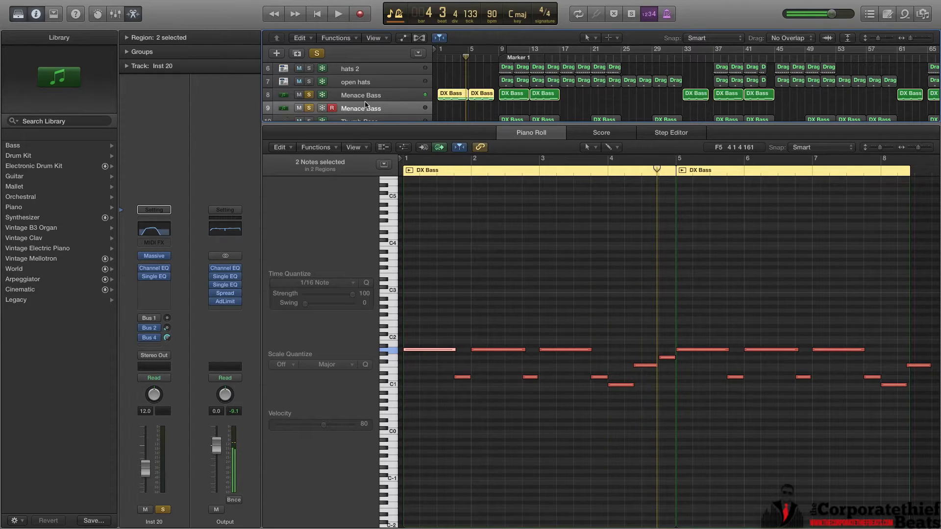
Step: Examine the Massive instrument and the Channel EQ on the duplicate Menace Bass track, playing the bass part from bar 1
click(154, 256)
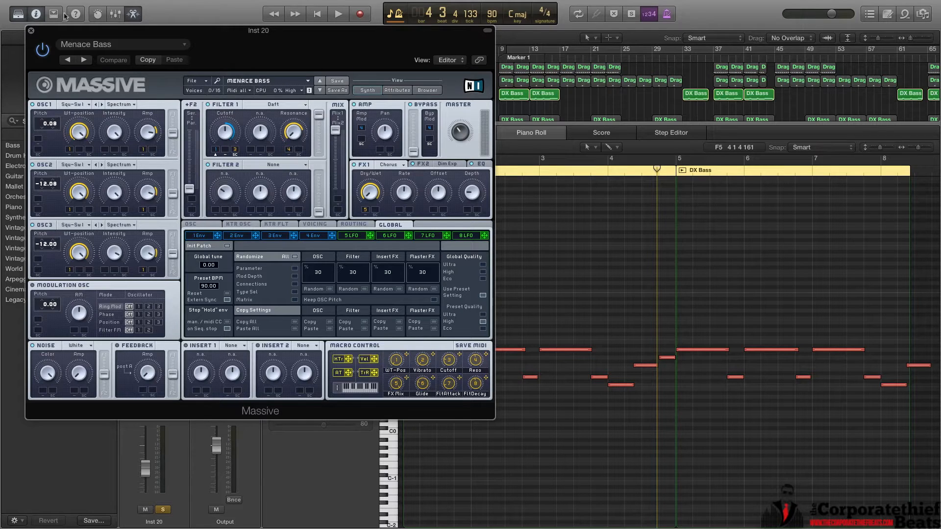
click(31, 31)
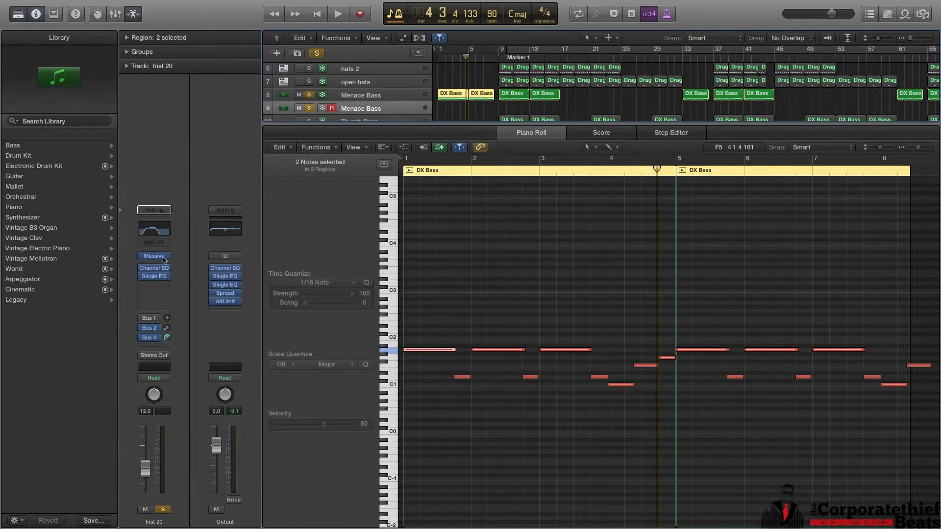
click(153, 228)
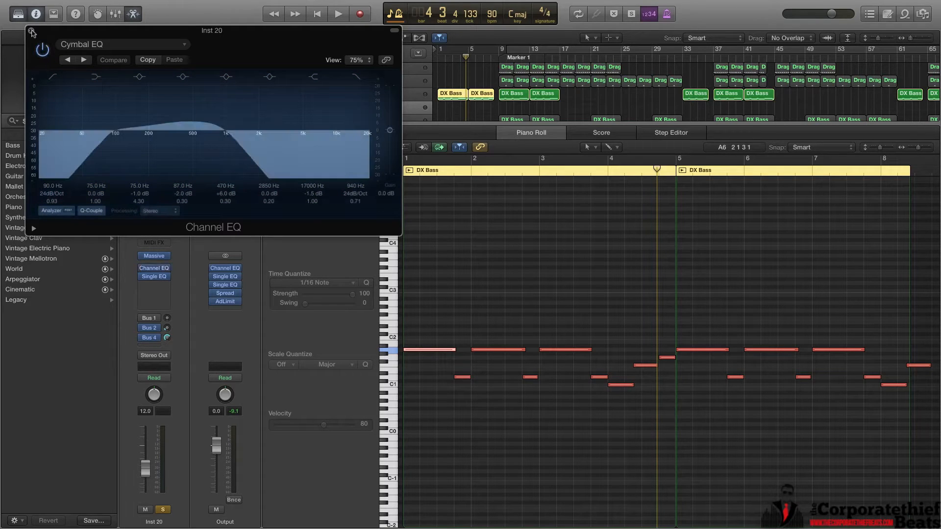
click(436, 59)
key(space)
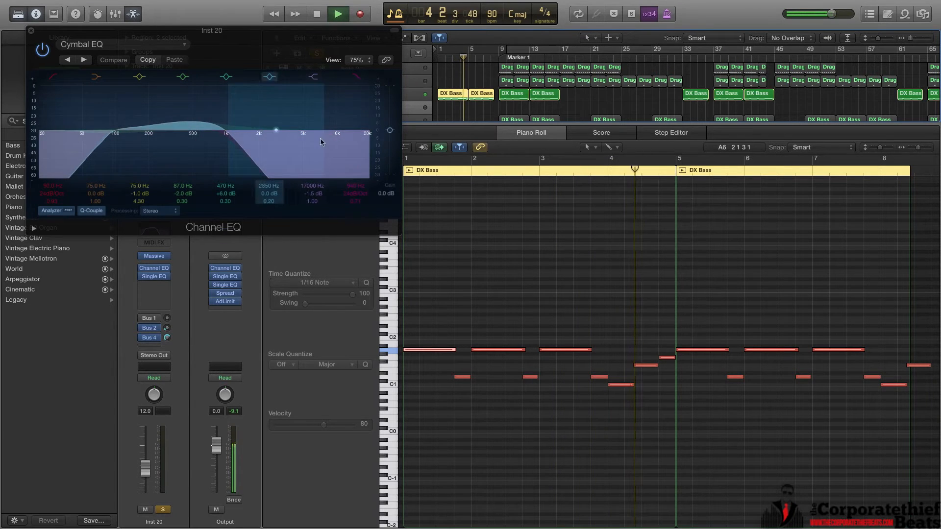
click(31, 31)
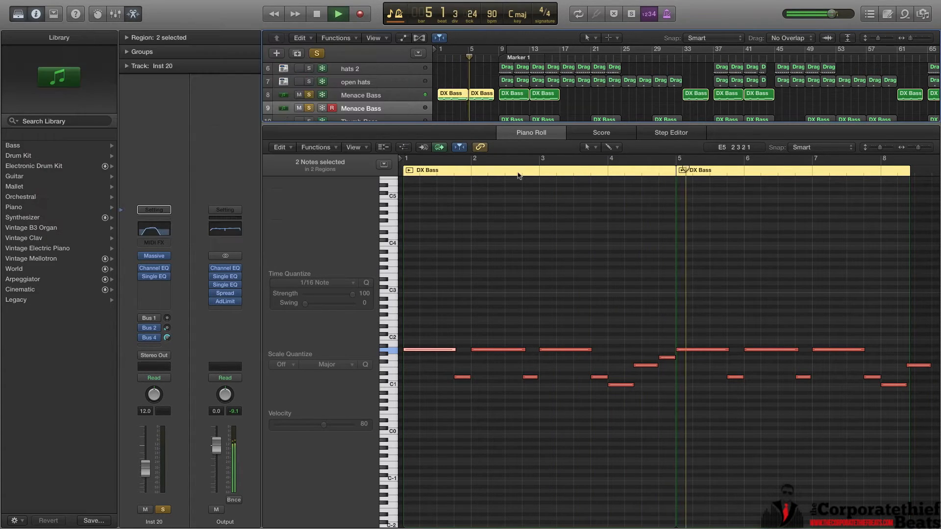
key(space)
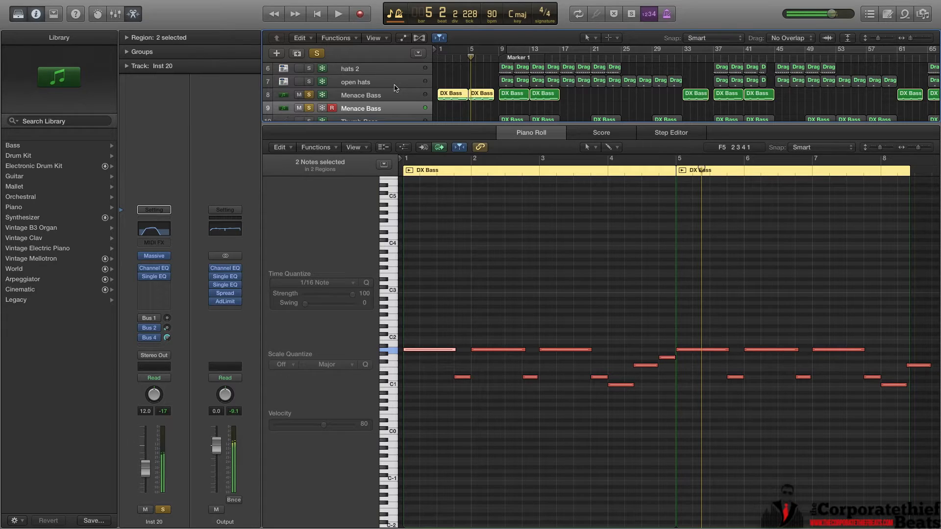
Step: Compare the duplicate Menace Bass track with its Channel EQ bypassed and enabled, and close the Piano Roll
click(376, 113)
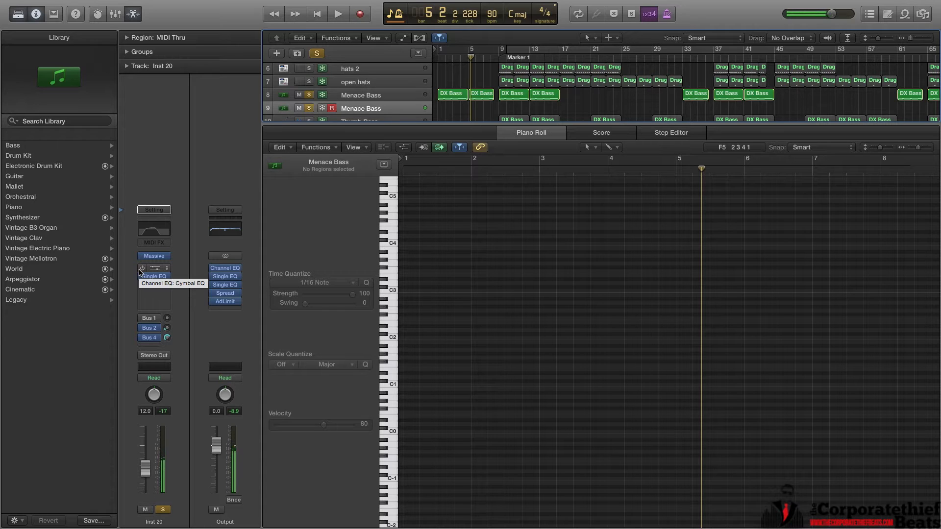
click(142, 269)
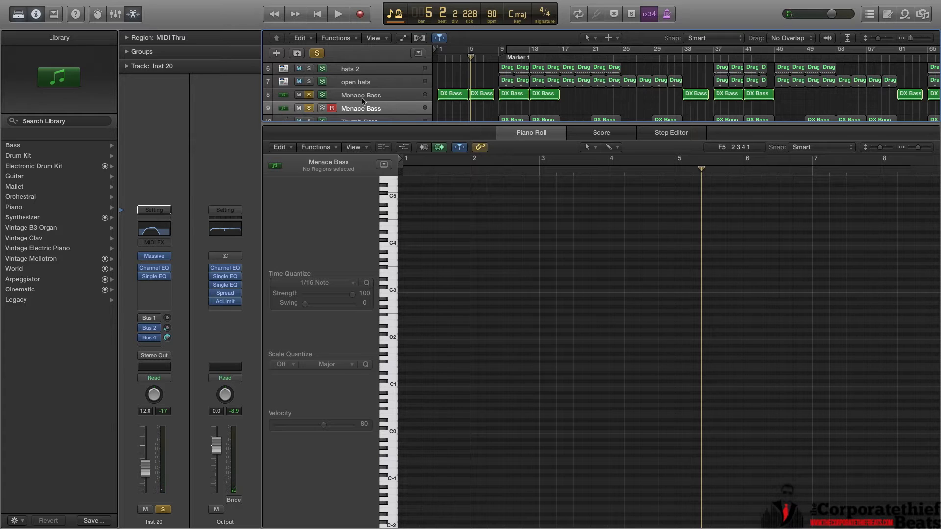
key(x)
key(x)
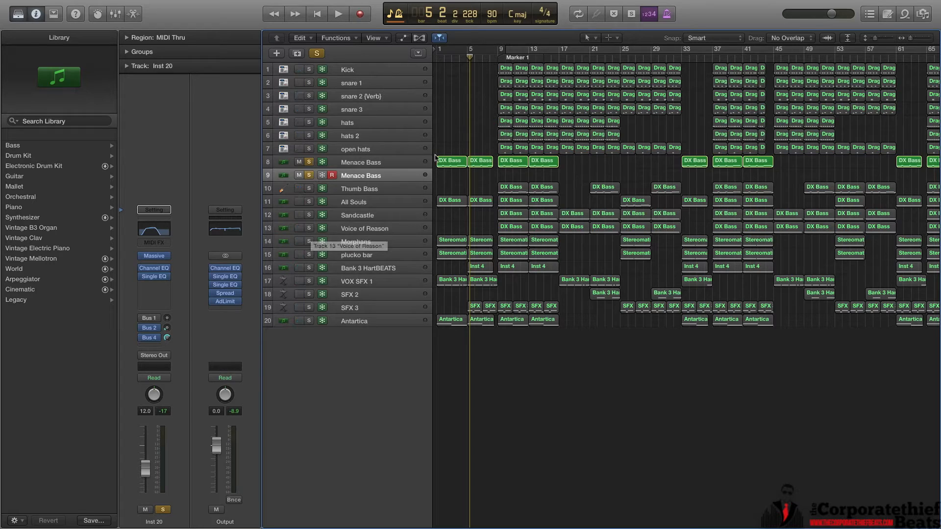
Step: Examine the first Menace Bass region's notes in the Piano Roll, playing it from the project start, and close the editor
click(449, 166)
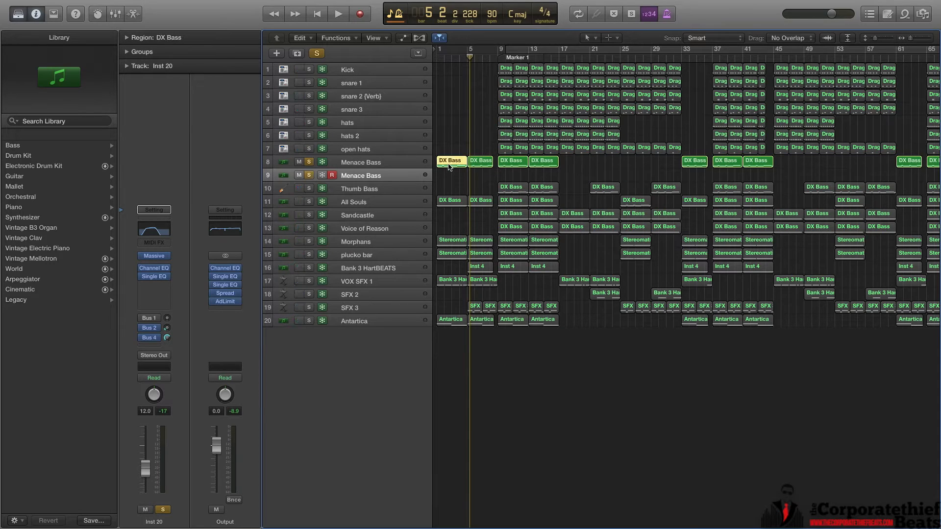
double_click(450, 166)
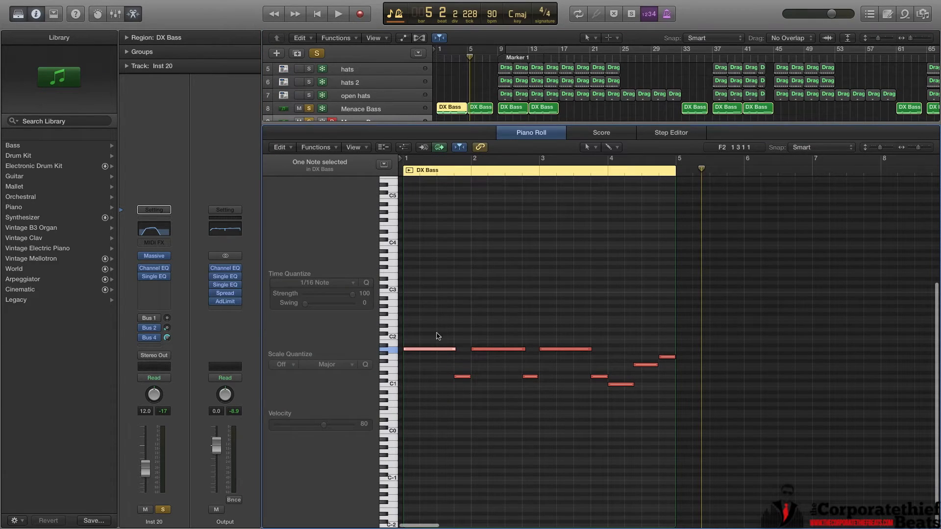
key(Return)
key(space)
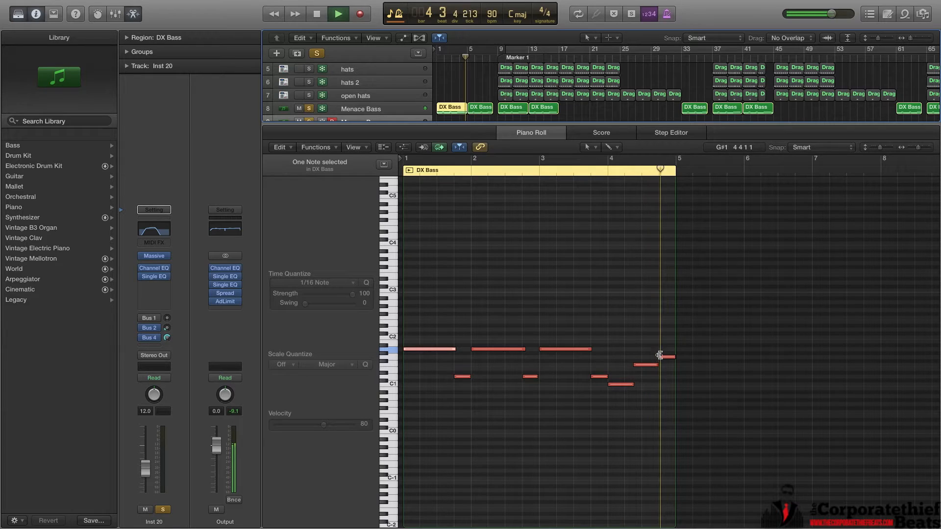
key(space)
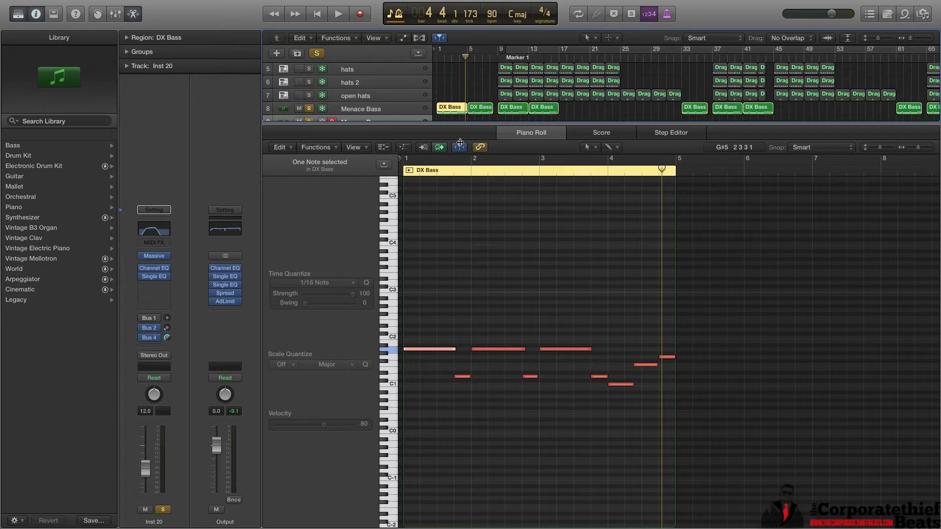
key(x)
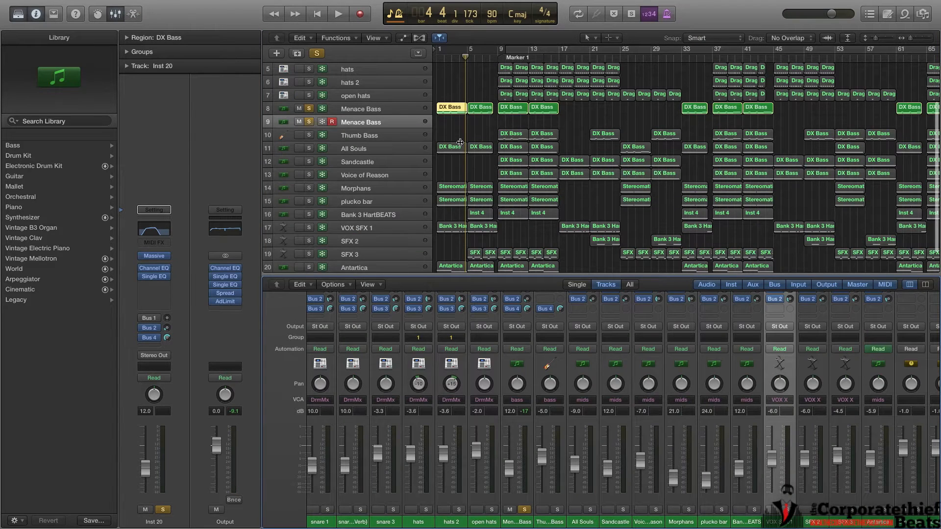
key(x)
Step: Solo the All Souls track, play it briefly with the bass, and take both Menace Bass tracks out of solo
click(308, 201)
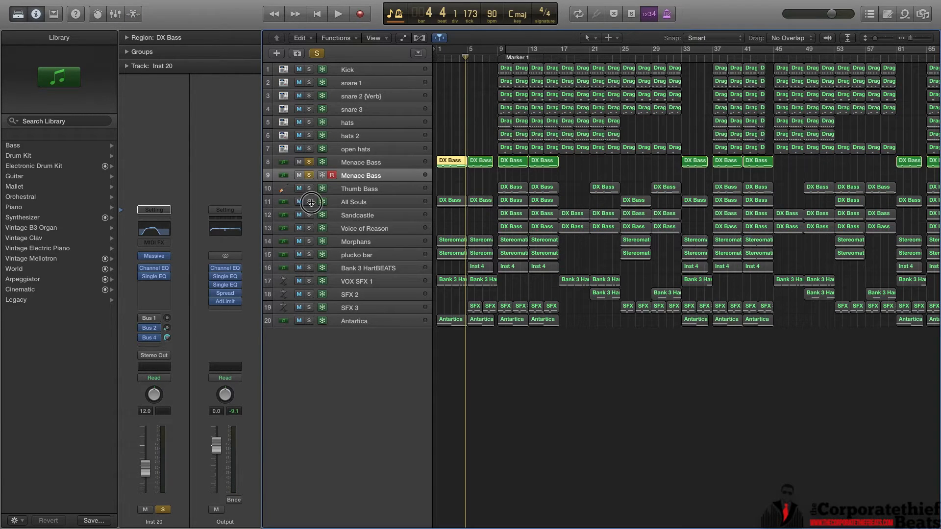
key(space)
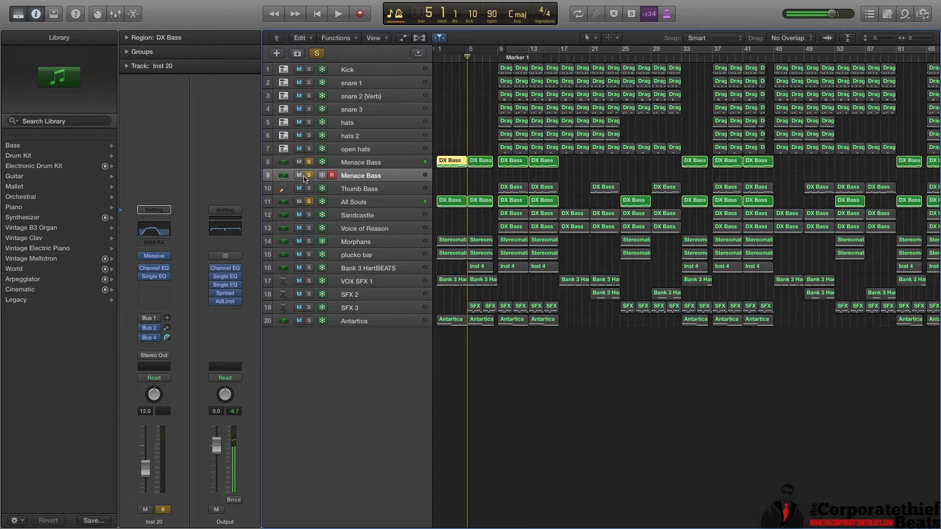
click(309, 162)
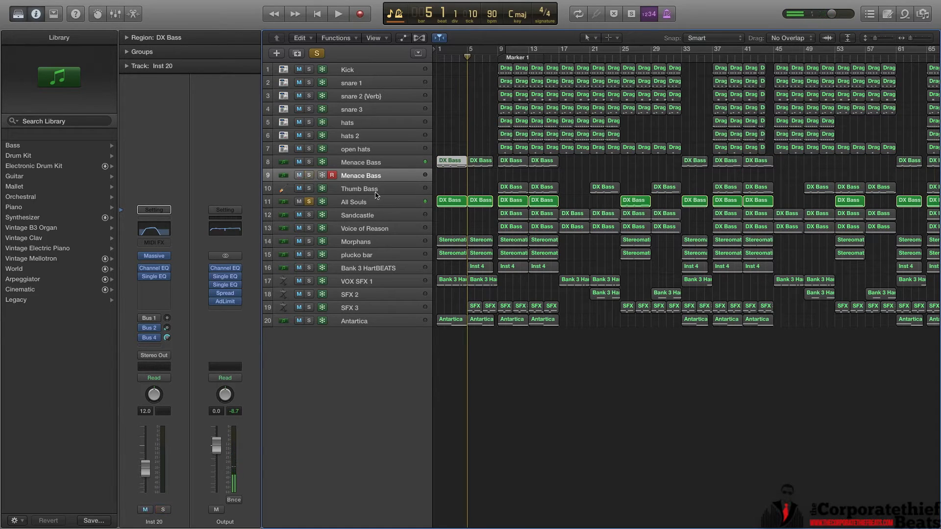
Step: Duplicate the All Souls track with its settings as a new track directly below
click(364, 203)
click(295, 51)
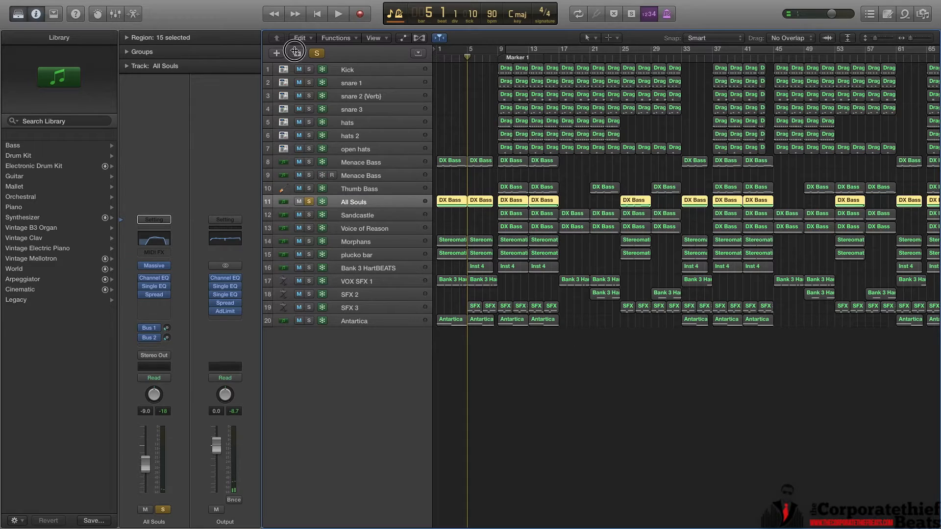
click(370, 203)
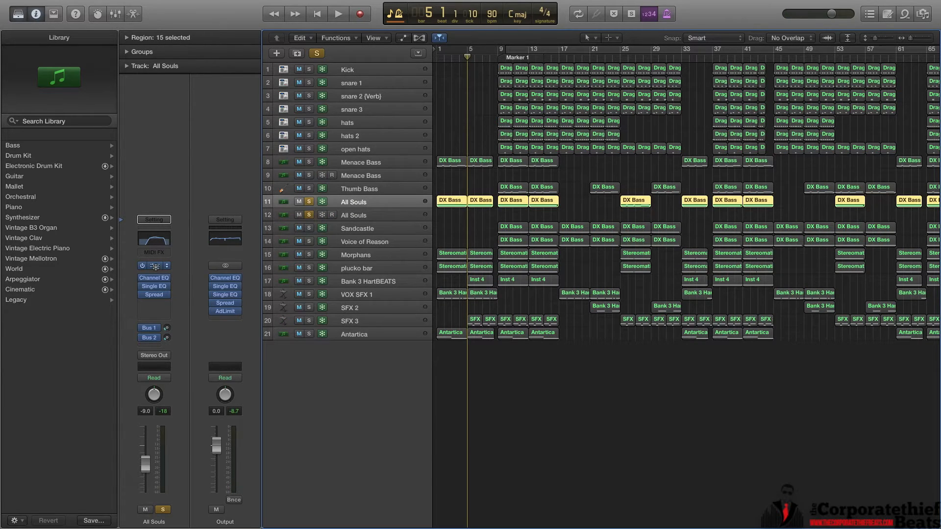
Step: Examine the Massive instrument on the duplicate All Souls track and close its window
click(357, 216)
click(154, 260)
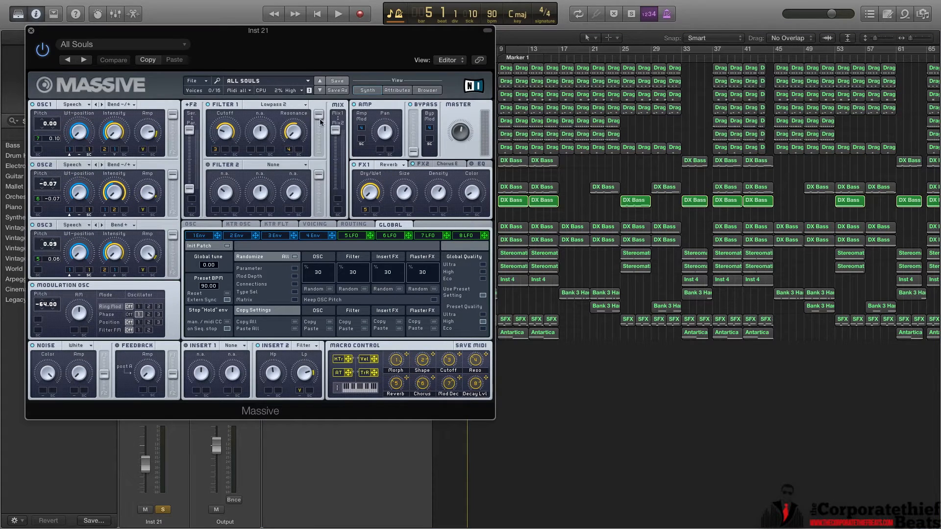
click(31, 31)
Step: Examine the notes of the first All Souls region in the Piano Roll, playing it from the project start
click(441, 203)
double_click(441, 204)
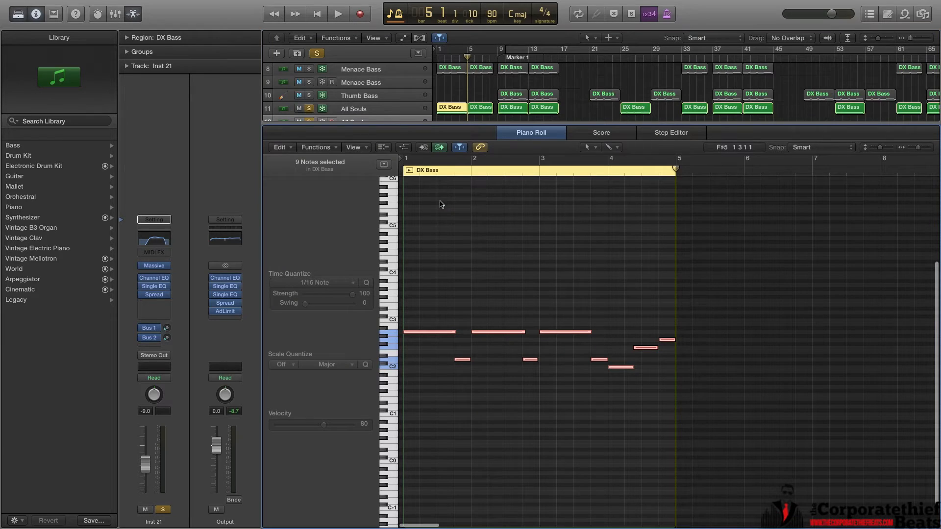
click(437, 55)
key(space)
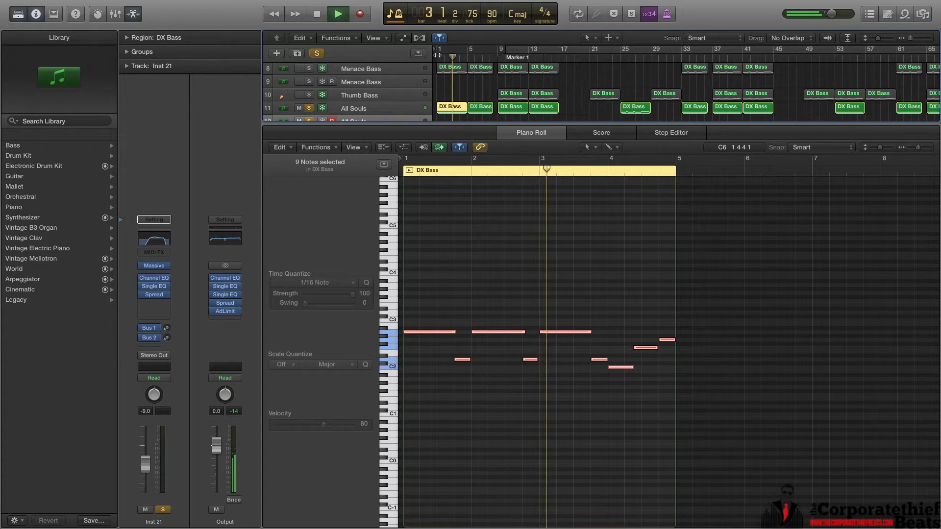
Step: Examine the Channel EQ curve on the duplicate All Souls track during playback, stop playback and close the EQ window
click(159, 240)
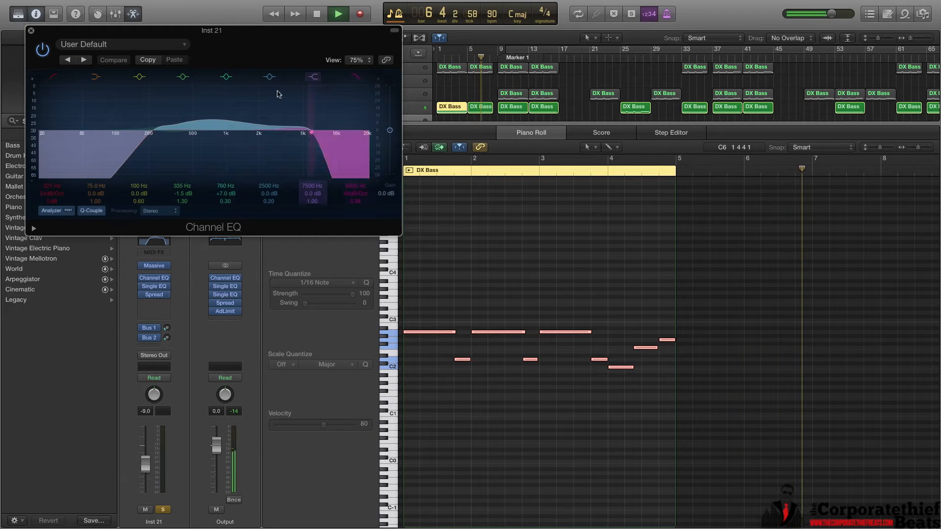
key(space)
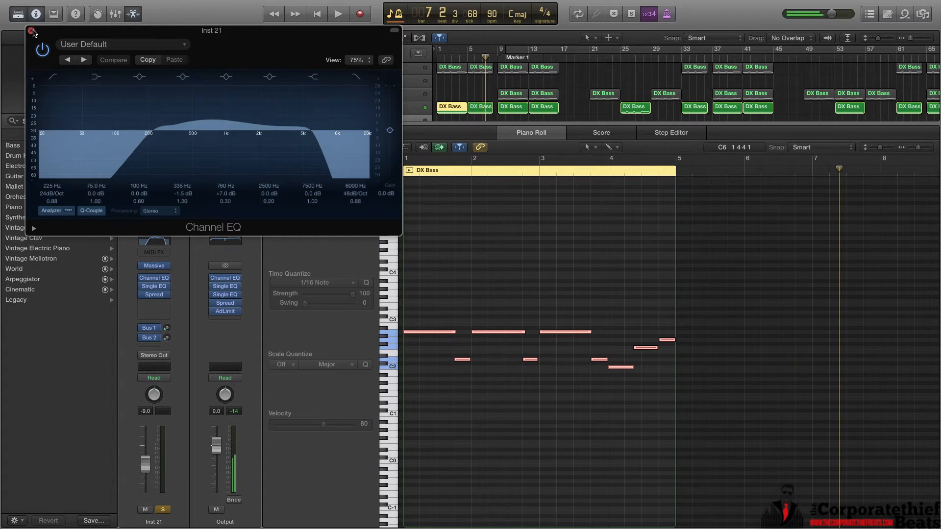
click(31, 31)
Step: Solo the first Menace Bass track alongside All Souls and close the editor pane to show the full track list
scroll(414, 109, down, 2)
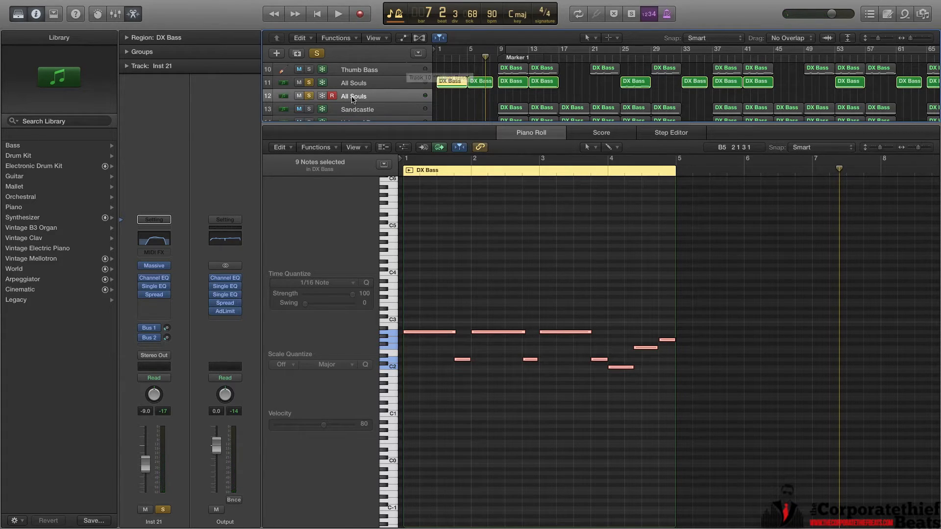
scroll(348, 76, up, 3)
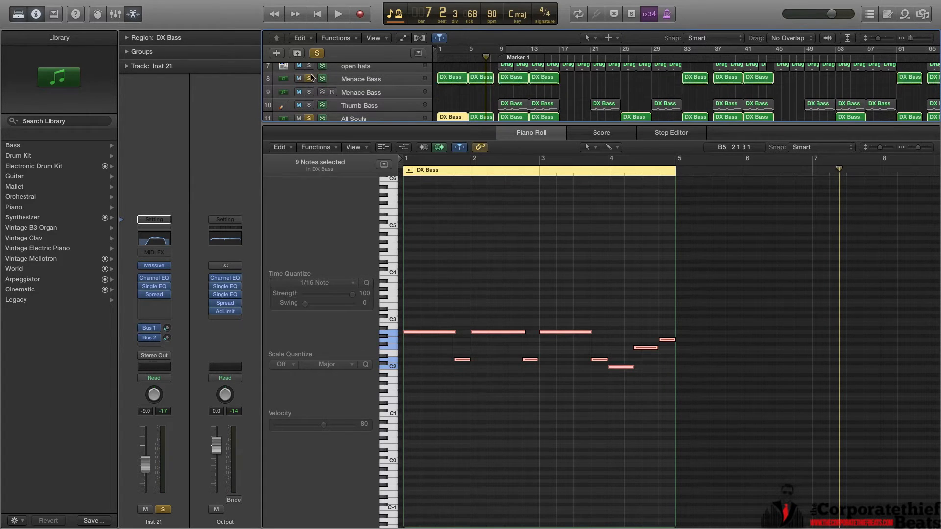
key(x)
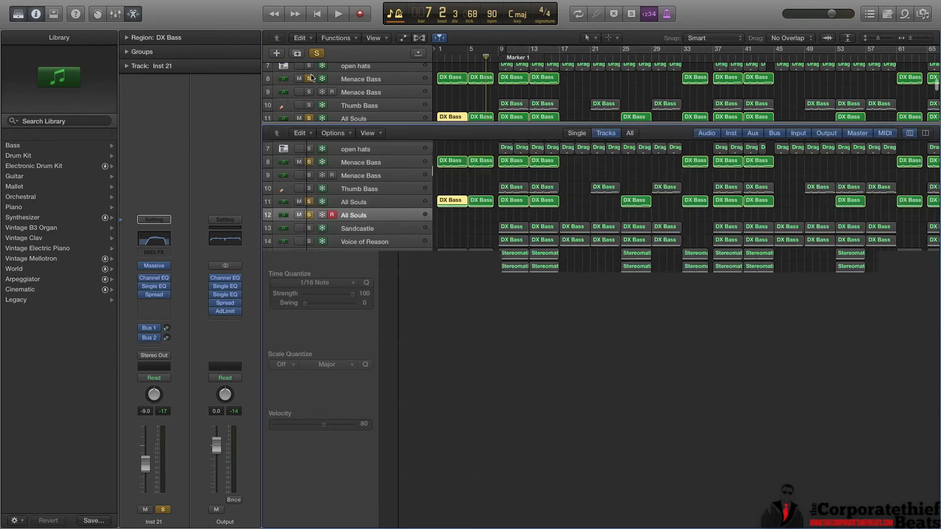
key(x)
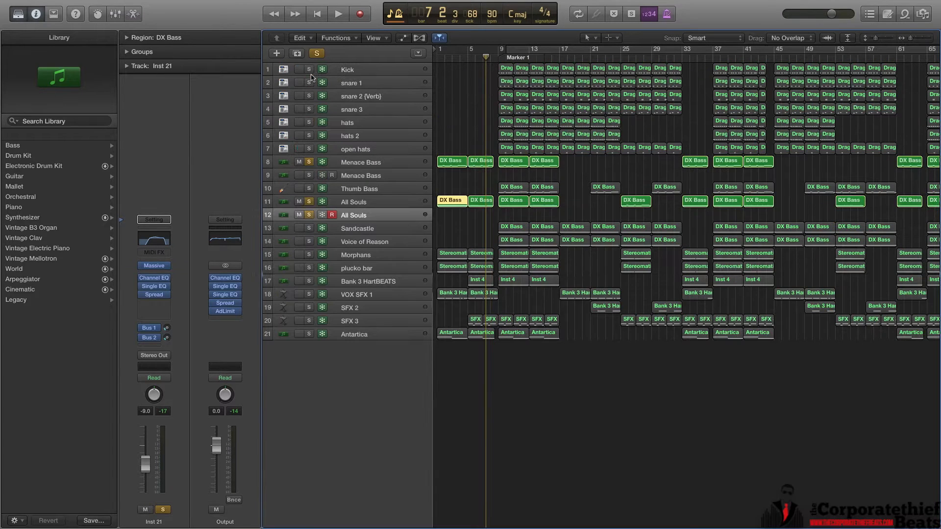
Step: Play Menace Bass and All Souls together from the project start and examine the duplicate All Souls track's Stereo Spread effect
key(space)
key(space)
key(Return)
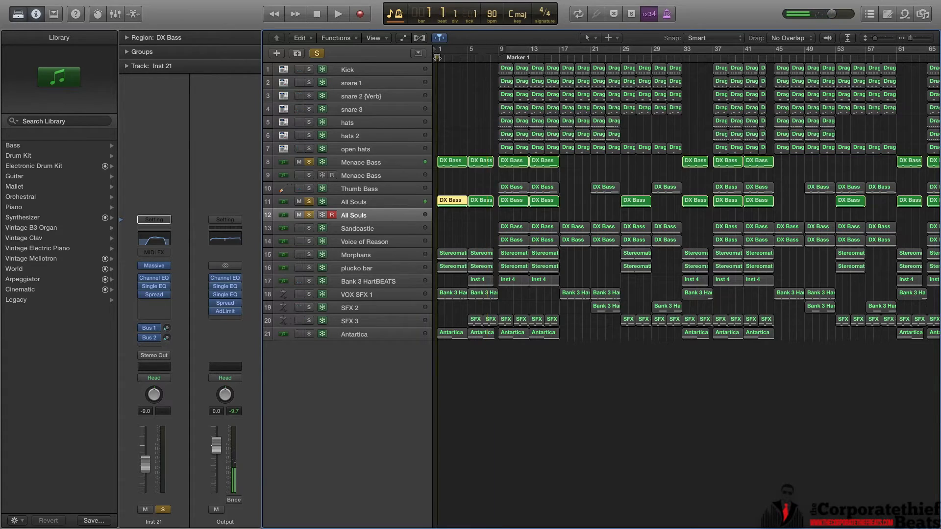
key(space)
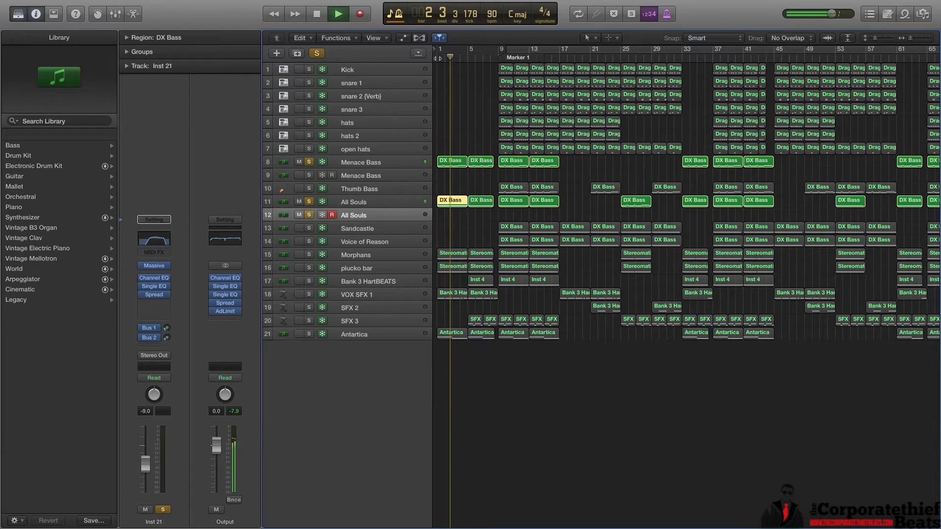
key(space)
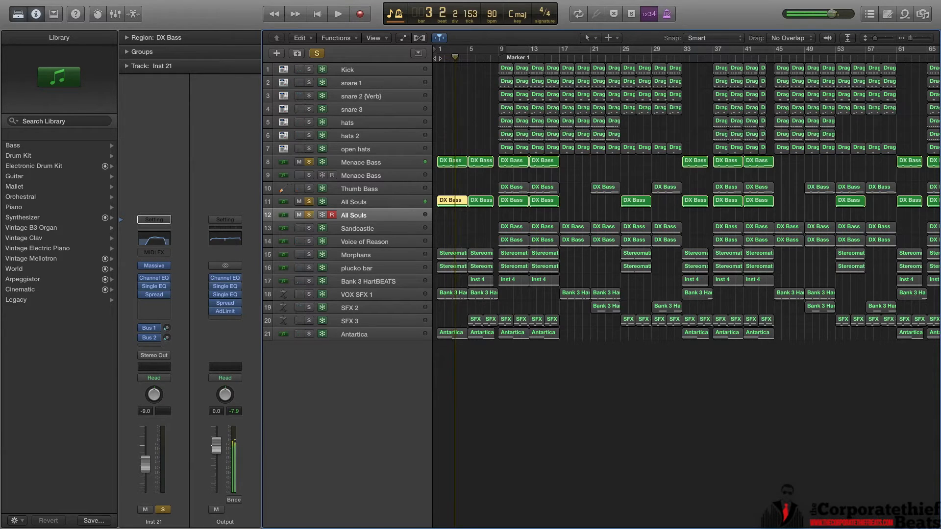
click(150, 295)
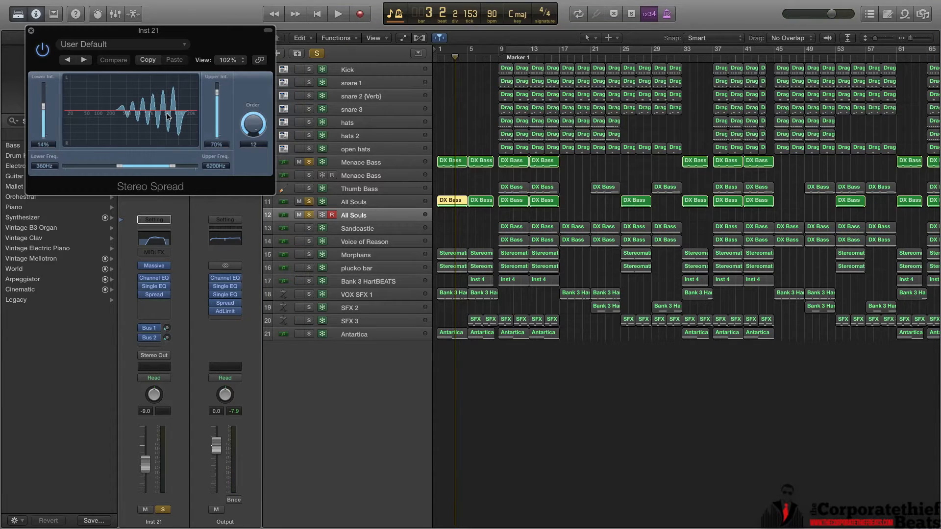
click(31, 31)
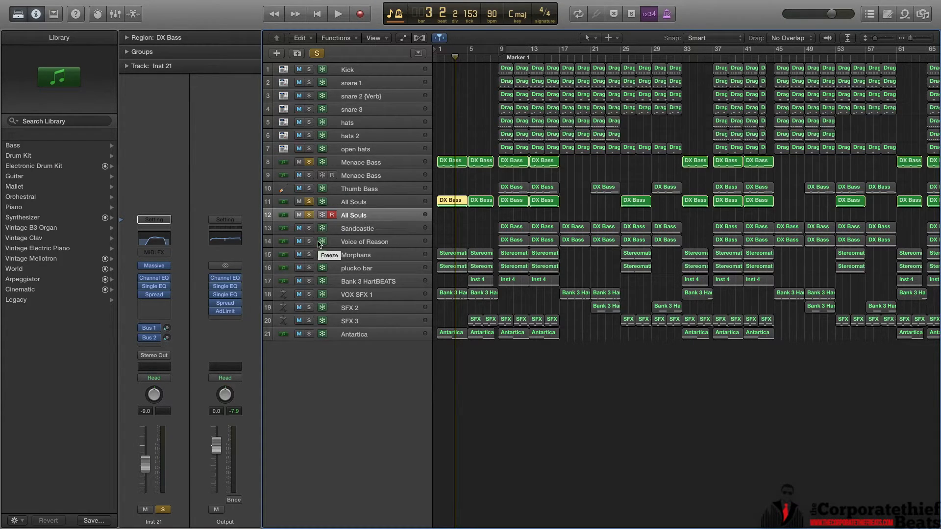
Step: Solo the Morphans track in place of All Souls and Menace Bass, and duplicate it with its settings directly below
click(310, 254)
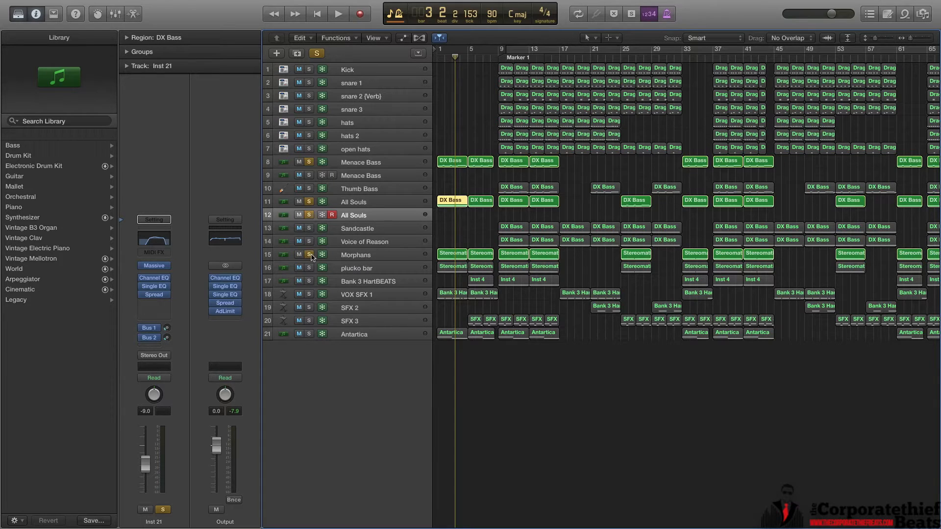
click(309, 202)
click(309, 162)
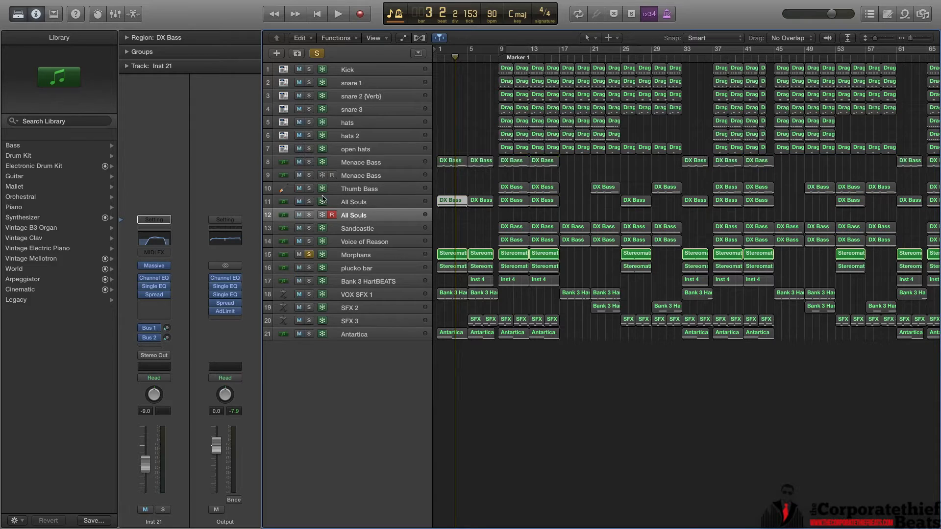
click(361, 255)
click(297, 53)
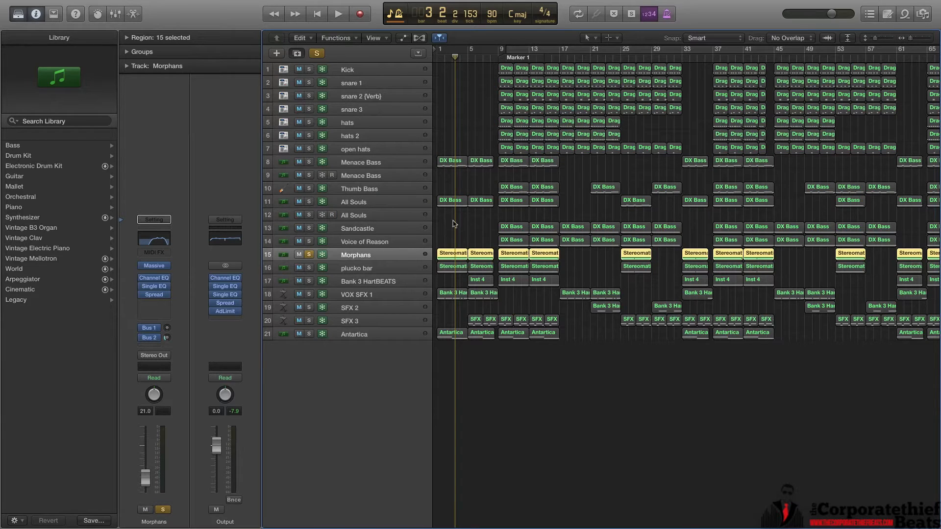
Step: Examine the Morphans regions' notes in the Piano Roll, playing them from the project start
double_click(452, 253)
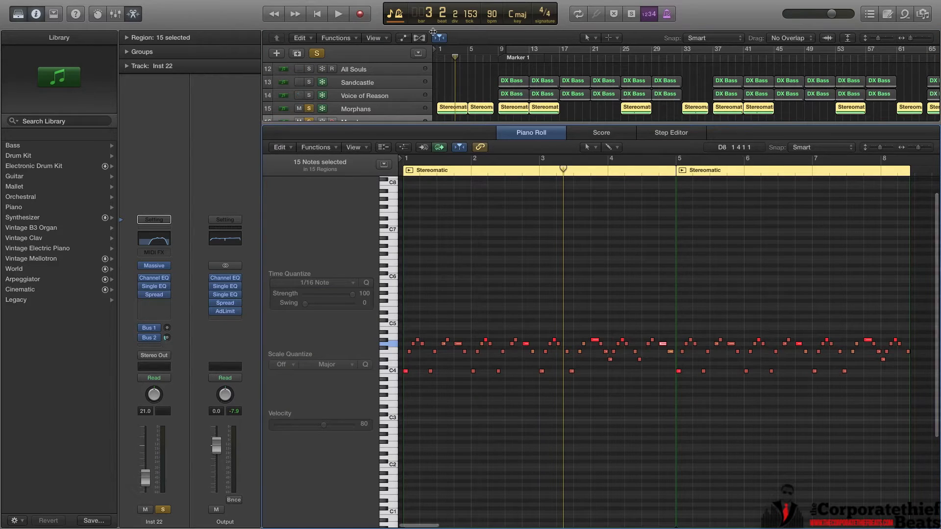
key(Return)
key(space)
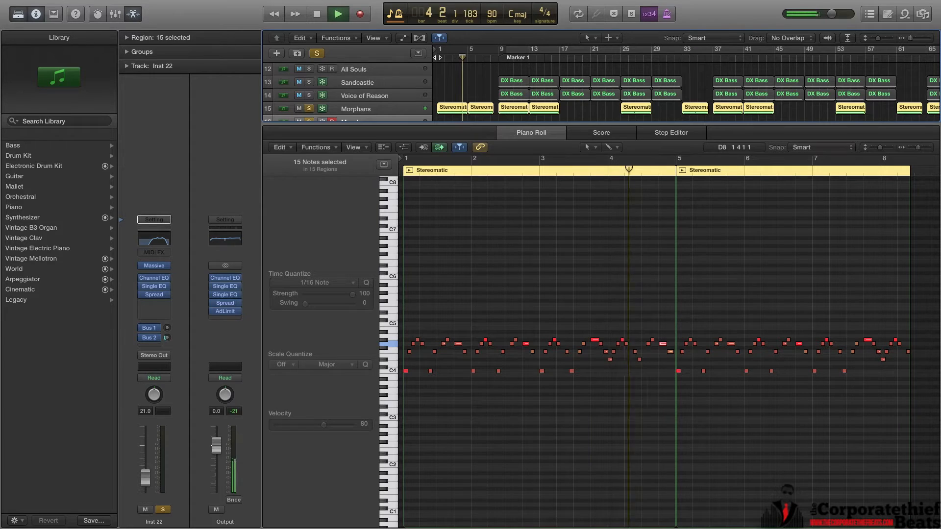
key(space)
Step: Select the duplicate Morphans track, examine its Massive instrument and close the plug-in window
scroll(423, 76, down, 1)
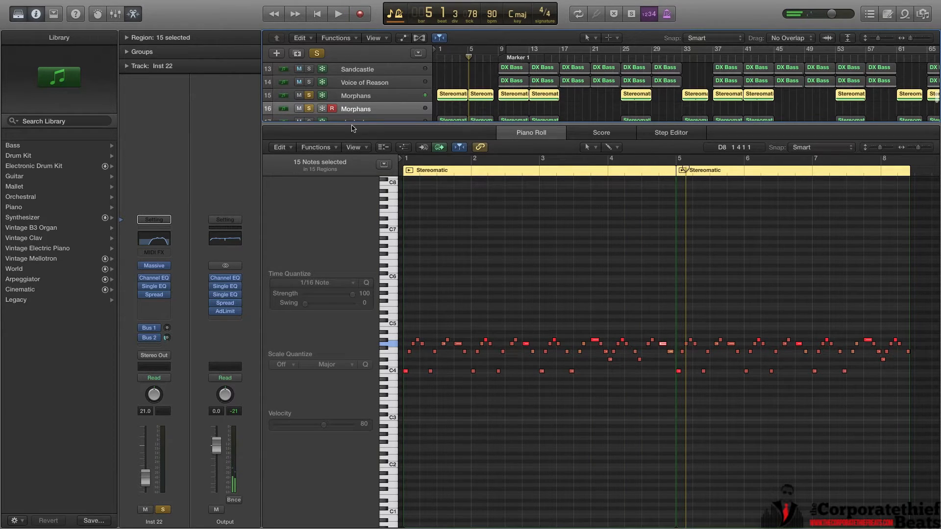
click(355, 110)
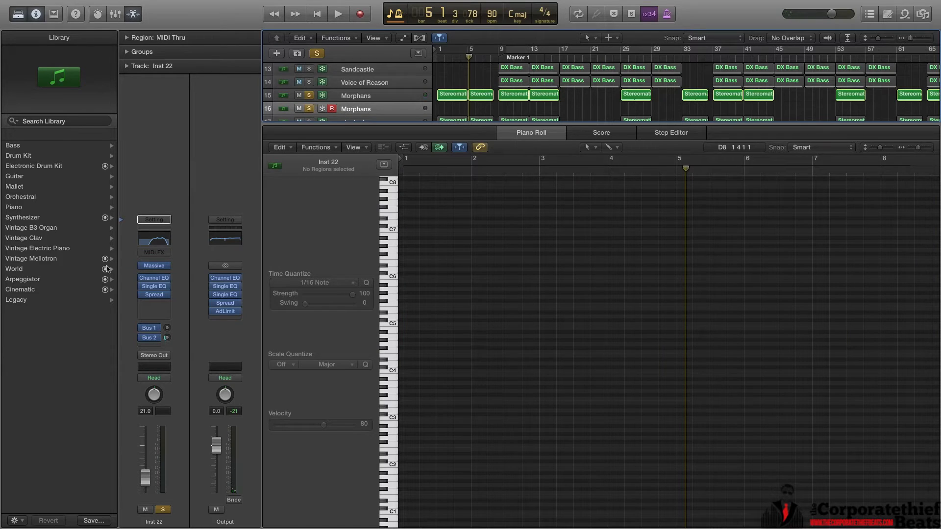
click(157, 266)
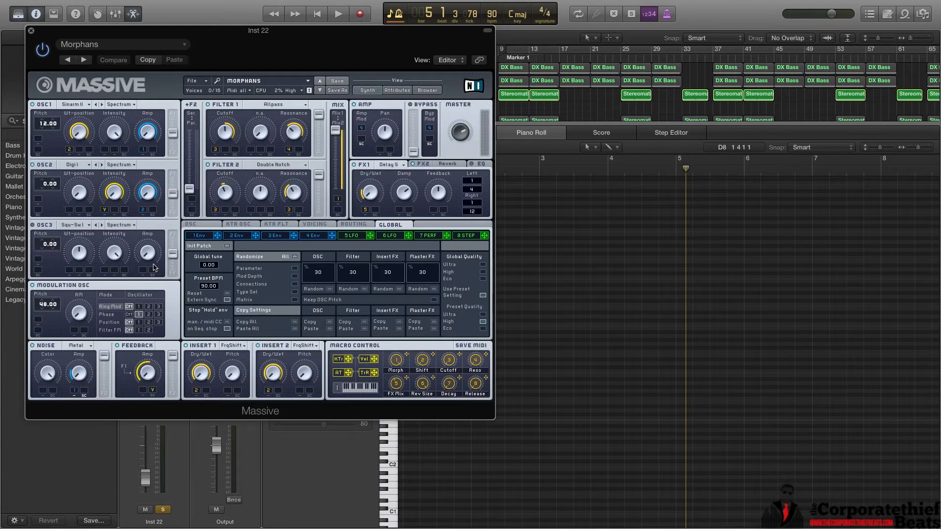
click(30, 30)
Step: Examine the duplicate Morphans track's Channel EQ with the first Morphans region selected, play on briefly, and close the EQ window
mouse_move(166, 269)
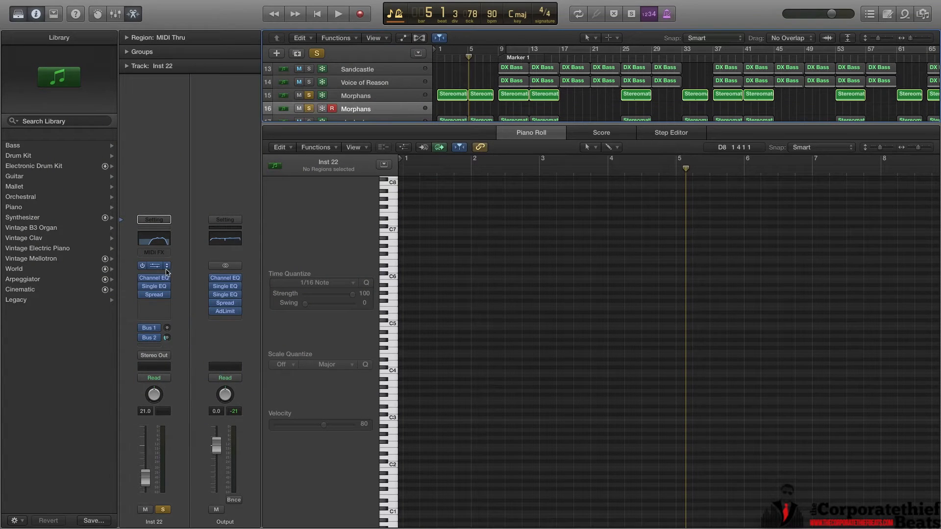
click(158, 242)
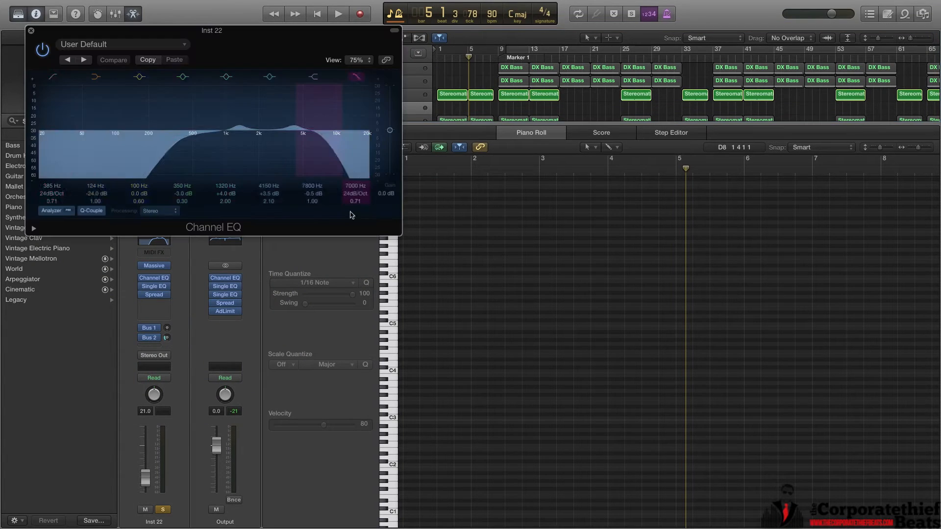
scroll(493, 102, down, 2)
click(457, 87)
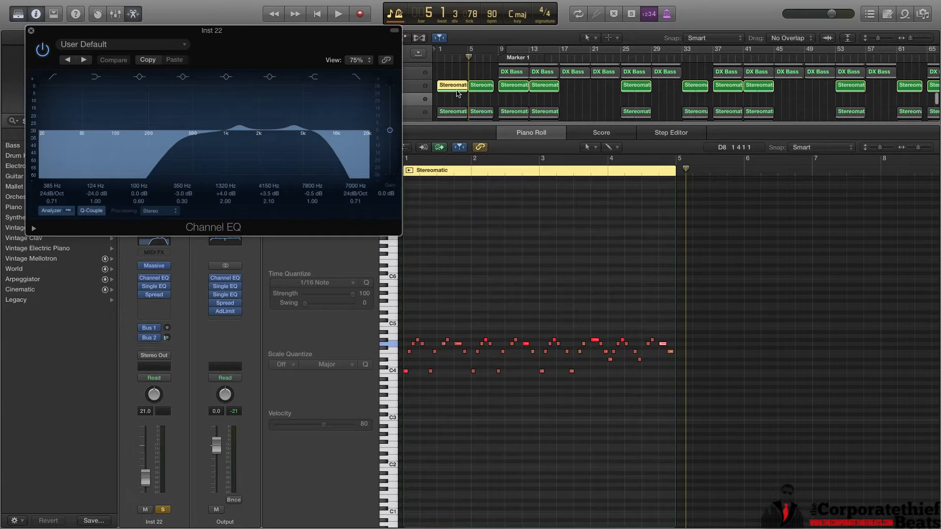
key(space)
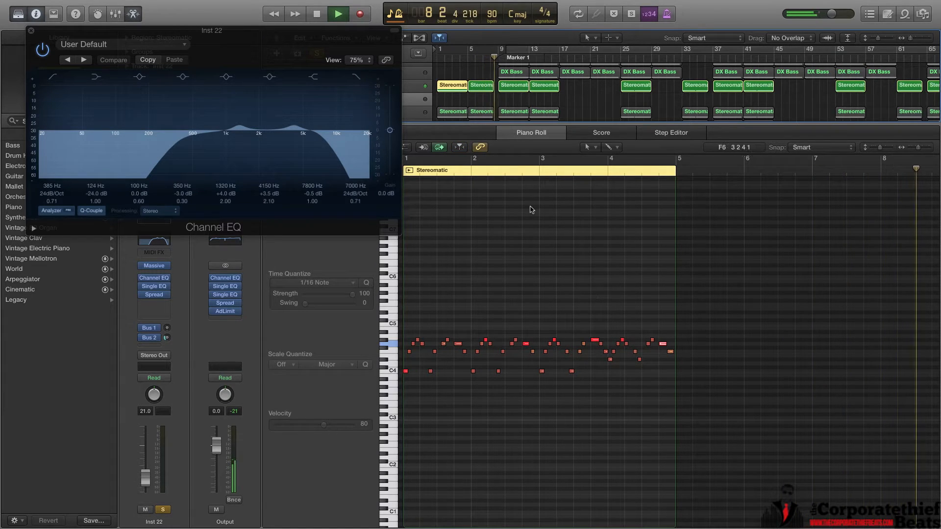
key(space)
click(31, 32)
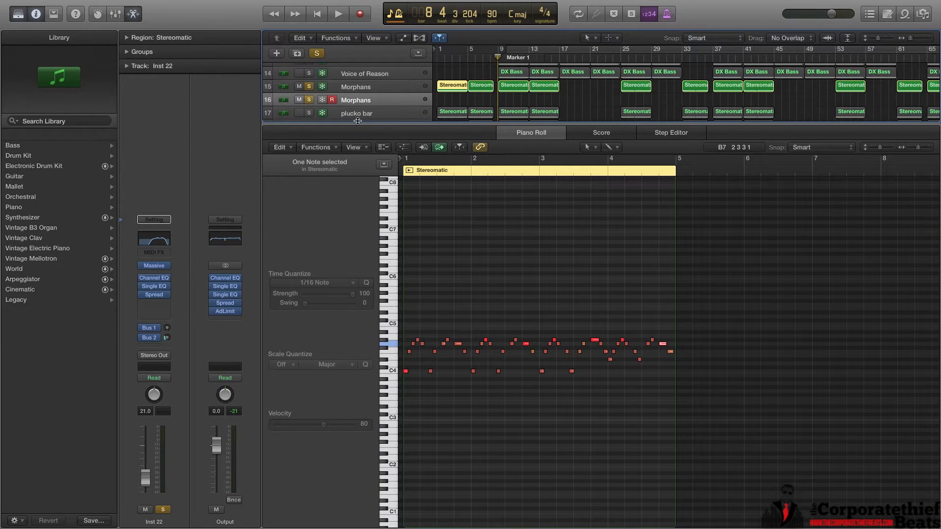
Step: Solo the plucko bar track alongside Morphans and show its first region's notes in the Piano Roll
scroll(367, 91, down, 1)
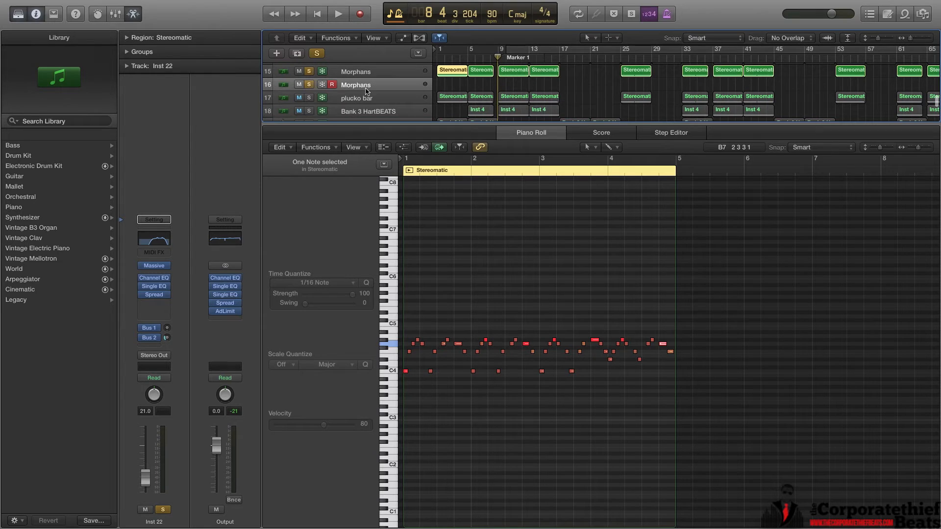
click(309, 98)
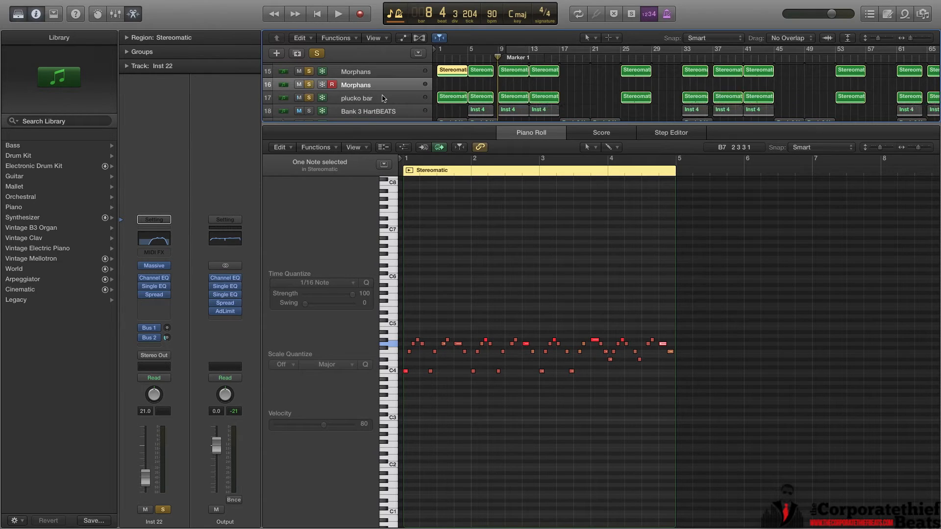
click(460, 99)
double_click(459, 100)
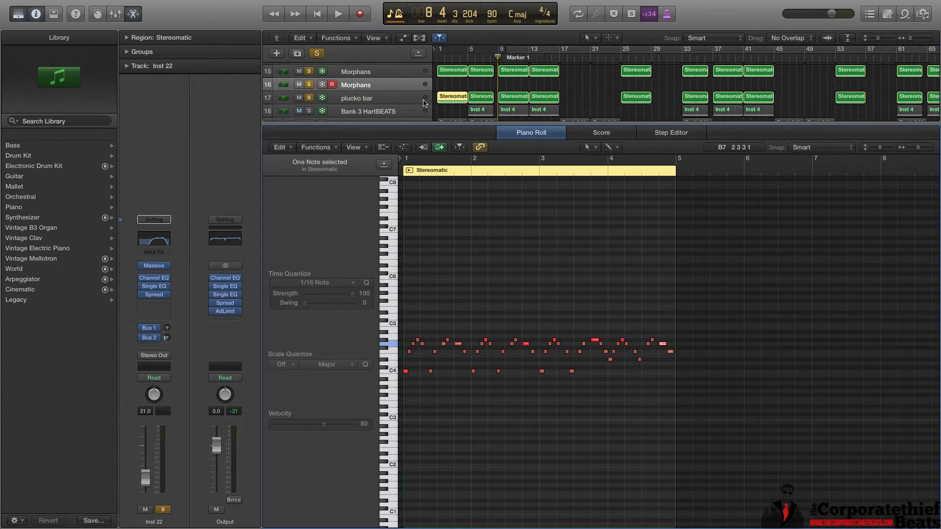
Step: Duplicate the plucko bar track with its settings, examine its Sylenth1 instrument and close the plug-in window
click(402, 102)
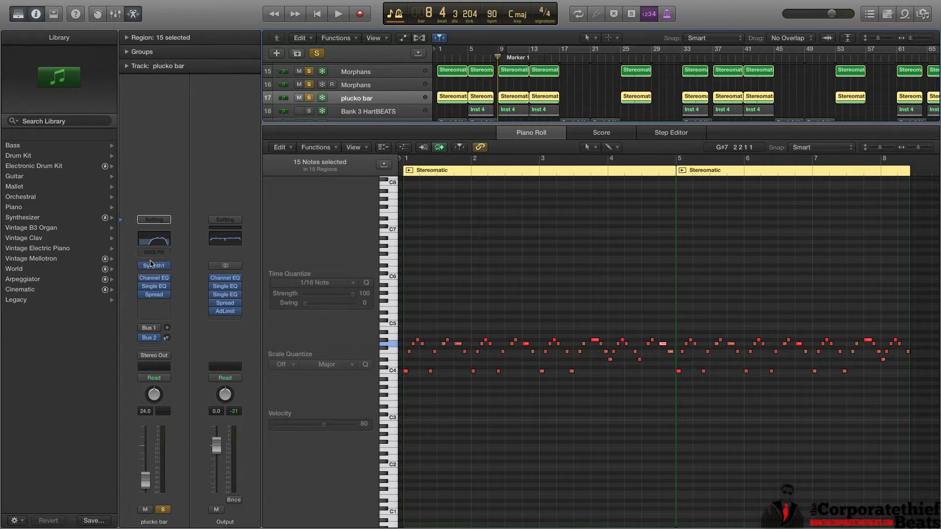
click(297, 53)
click(150, 265)
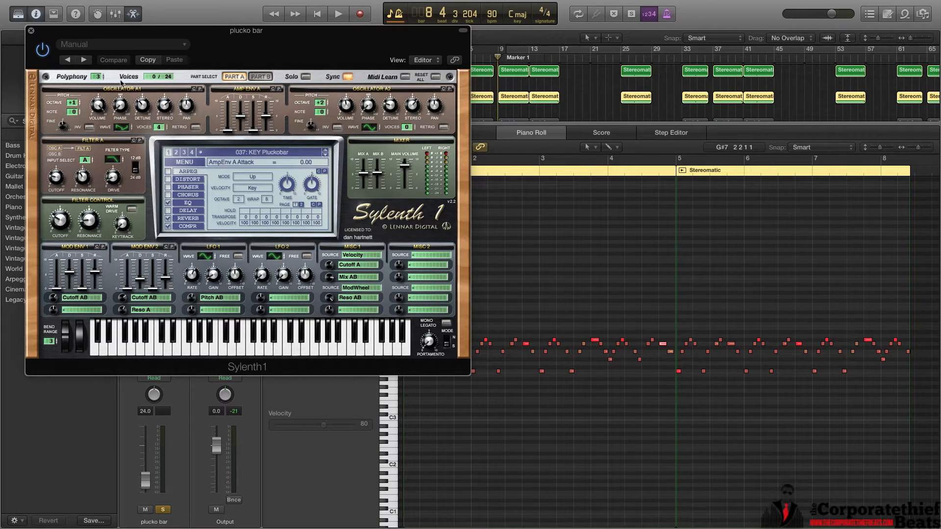
click(31, 31)
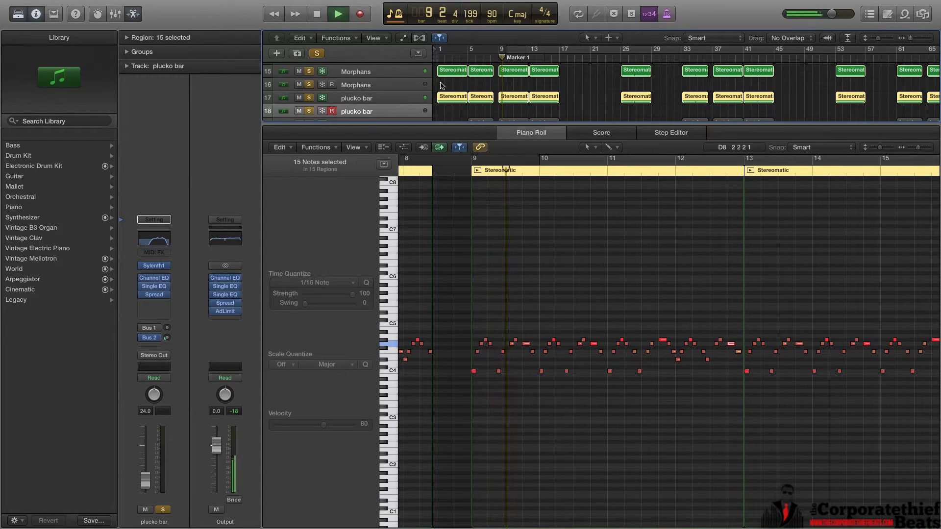
Step: Take the original Morphans track out of solo, play plucko bar without it, and solo Morphans again during playback
click(309, 72)
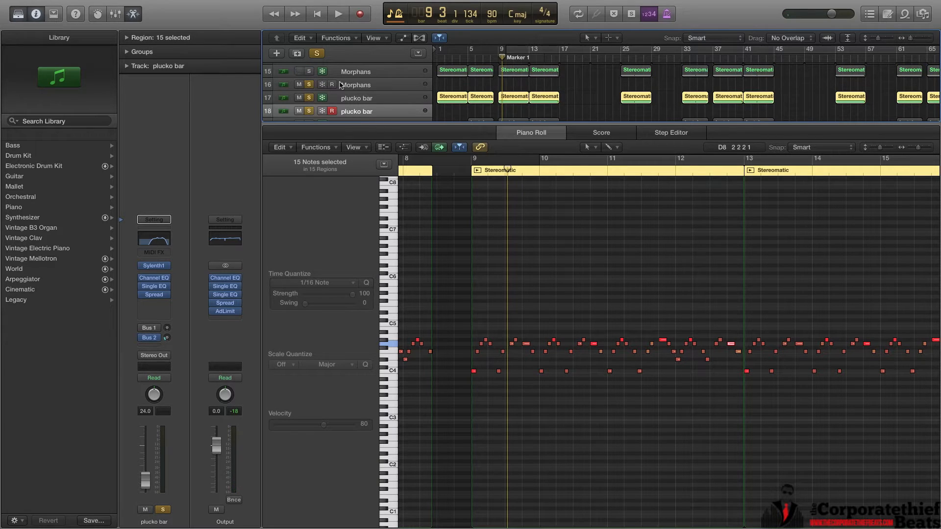
key(space)
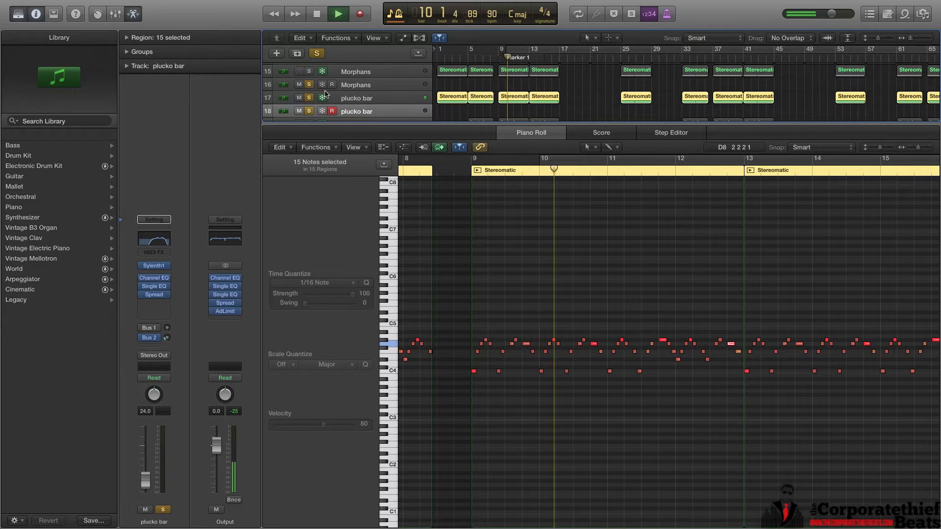
click(311, 73)
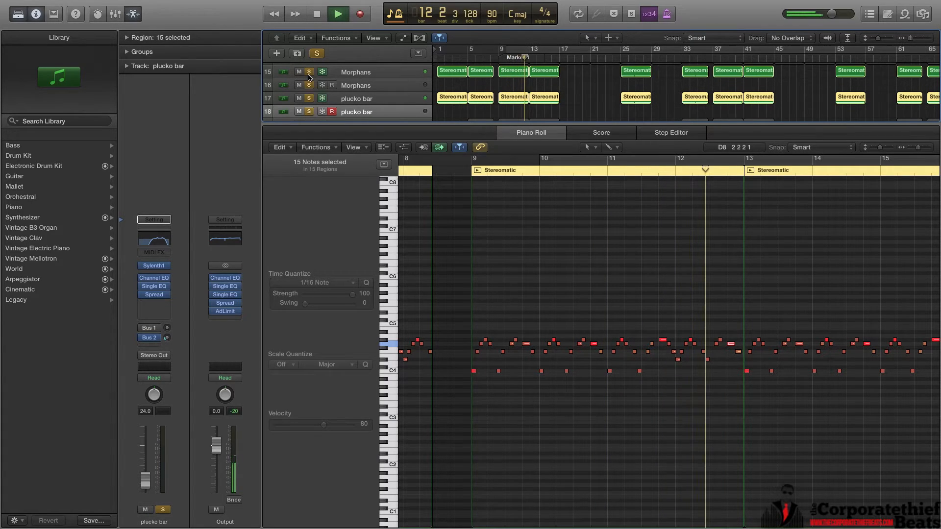
Step: Stop playback and close the editor area so the full track list is shown
key(space)
key(x)
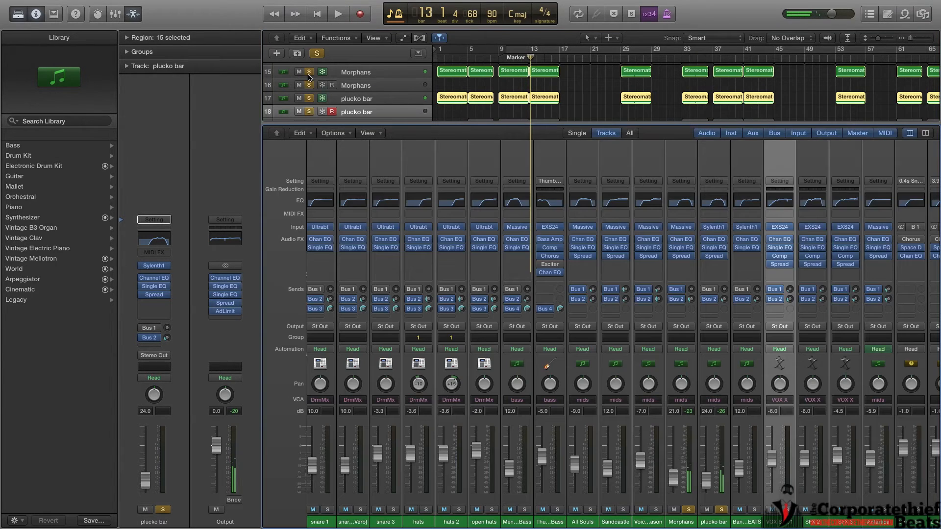
key(x)
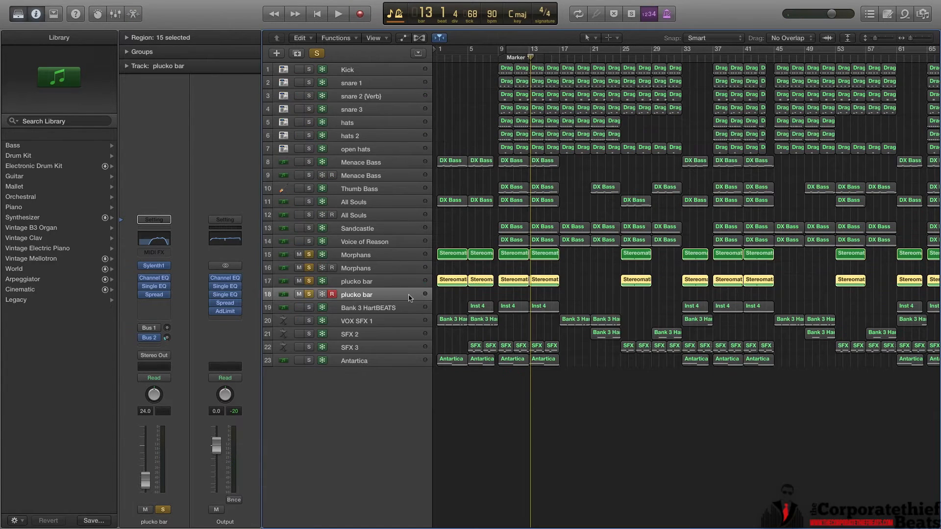
Step: Solo VOX SFX 1, play it from the start with Morphans and plucko bar taken out of solo, and stop playback
click(310, 322)
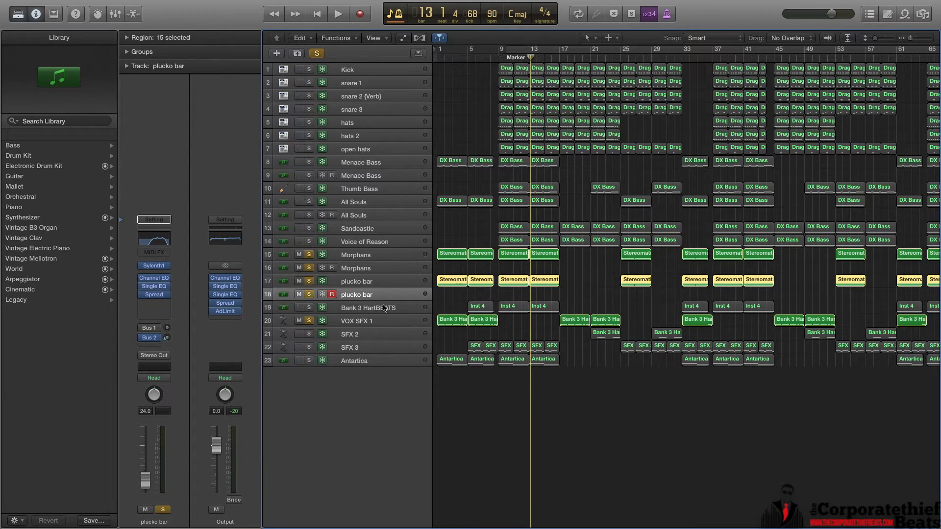
click(437, 57)
key(space)
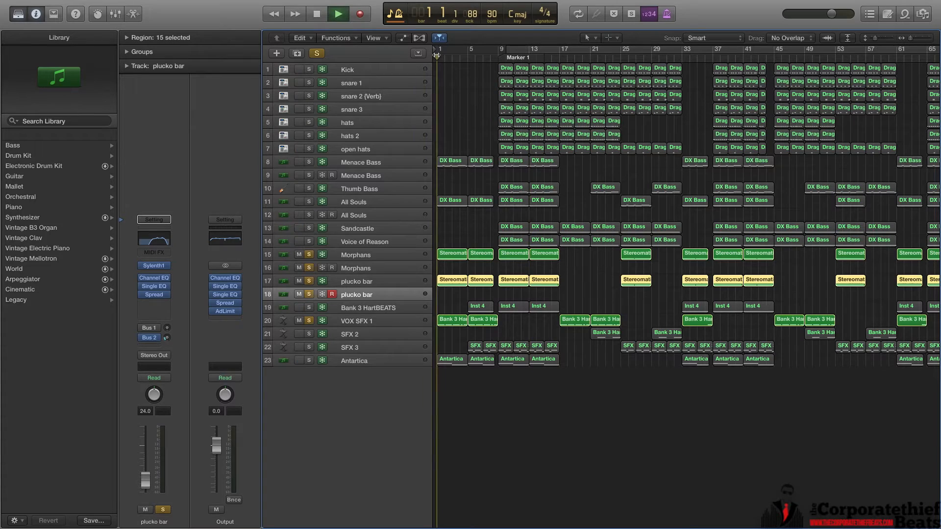
click(310, 283)
click(309, 258)
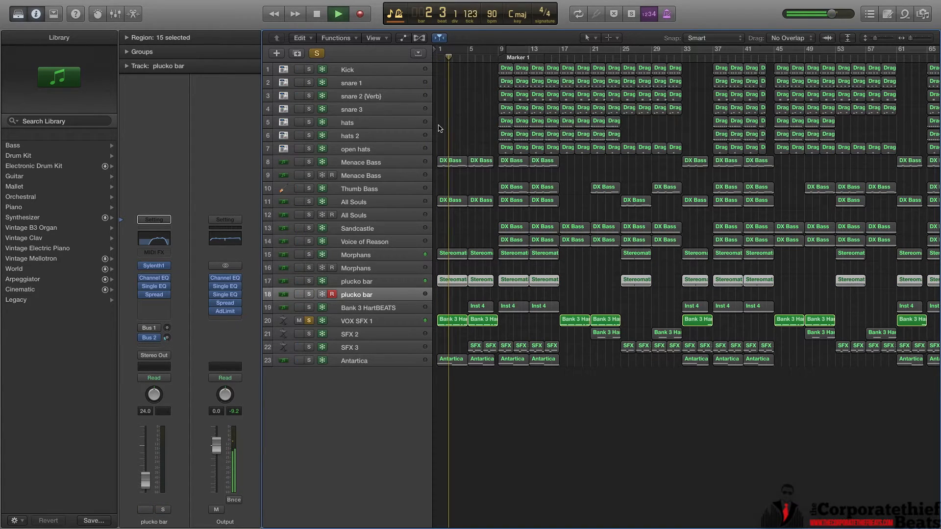
key(space)
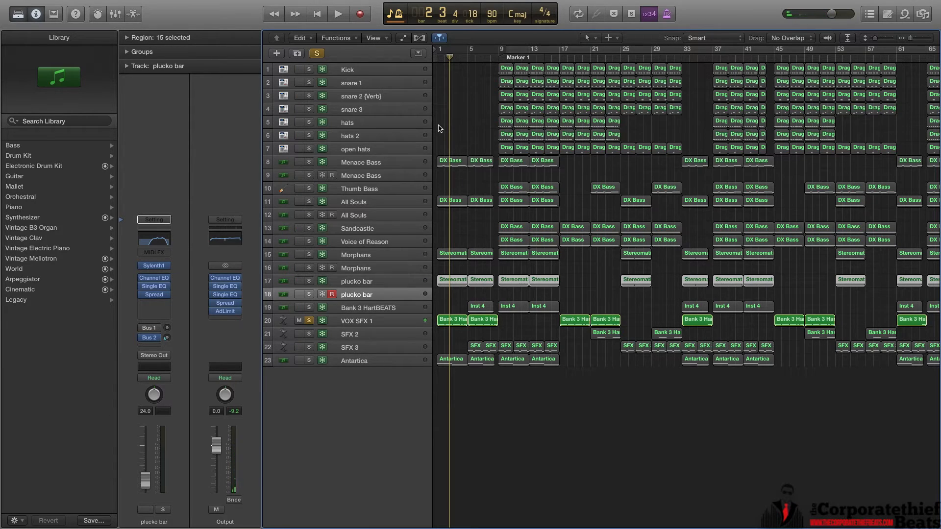
Step: Duplicate the VOX SFX 1 track with its settings and open the duplicate's EXS24 sampler
click(352, 321)
click(297, 53)
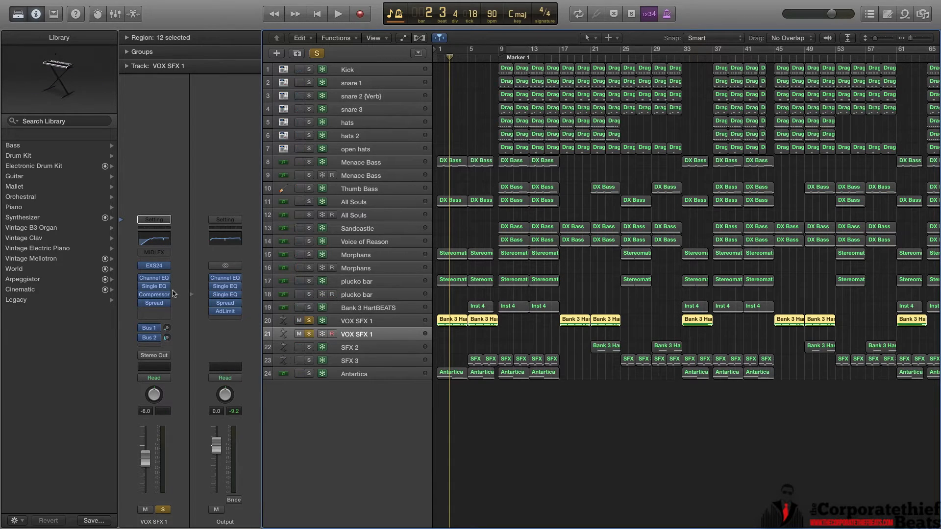
click(157, 266)
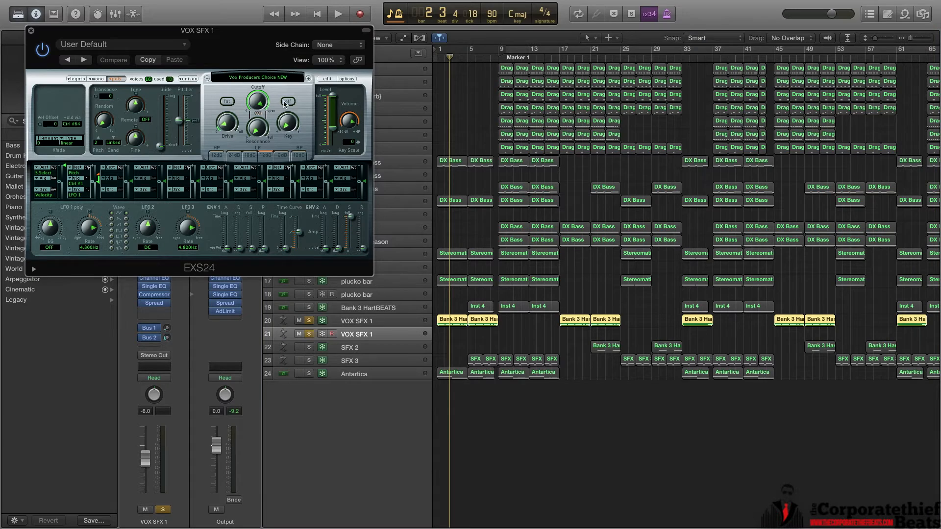
Step: Examine the Vox Producers Choice NEW zones in the EXS24 Instrument Editor, audition samples on its keyboard, and close both windows
click(326, 80)
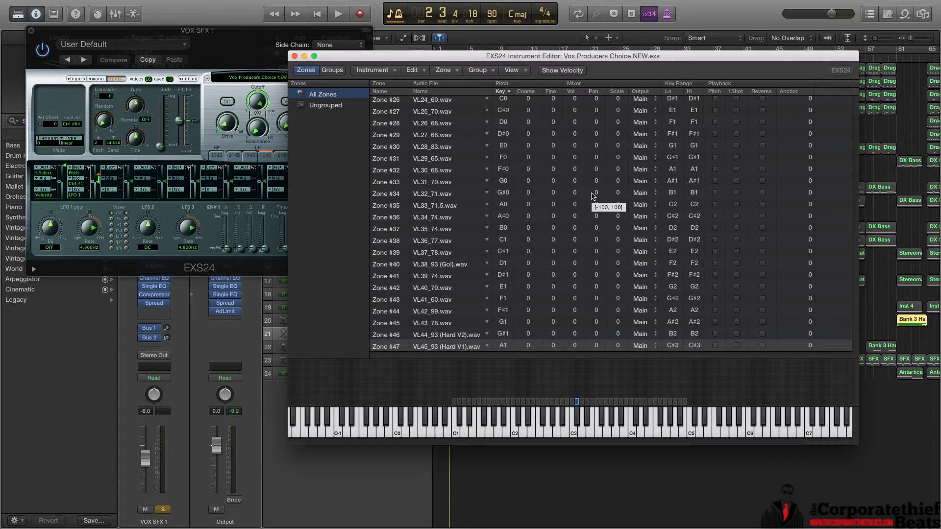
scroll(622, 206, up, 3)
scroll(622, 216, up, 1)
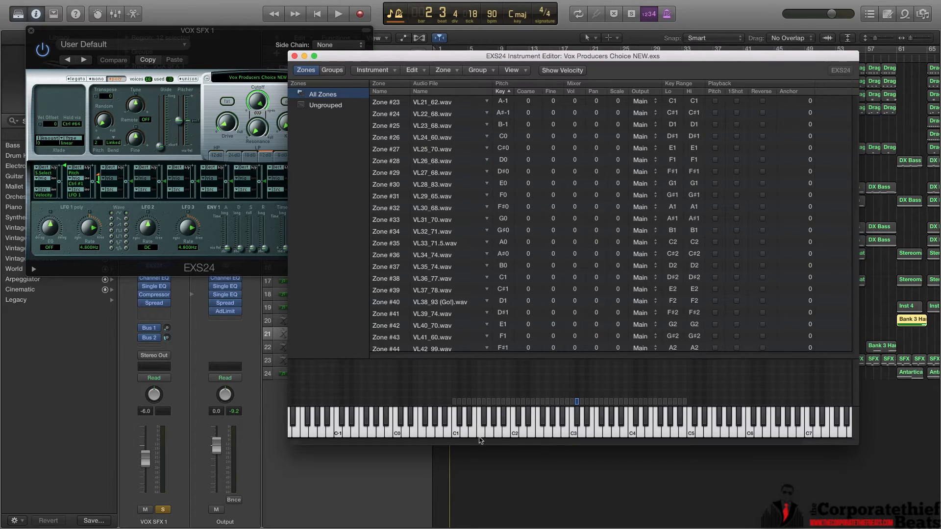
click(454, 434)
click(473, 434)
click(499, 435)
click(512, 435)
click(558, 435)
click(592, 434)
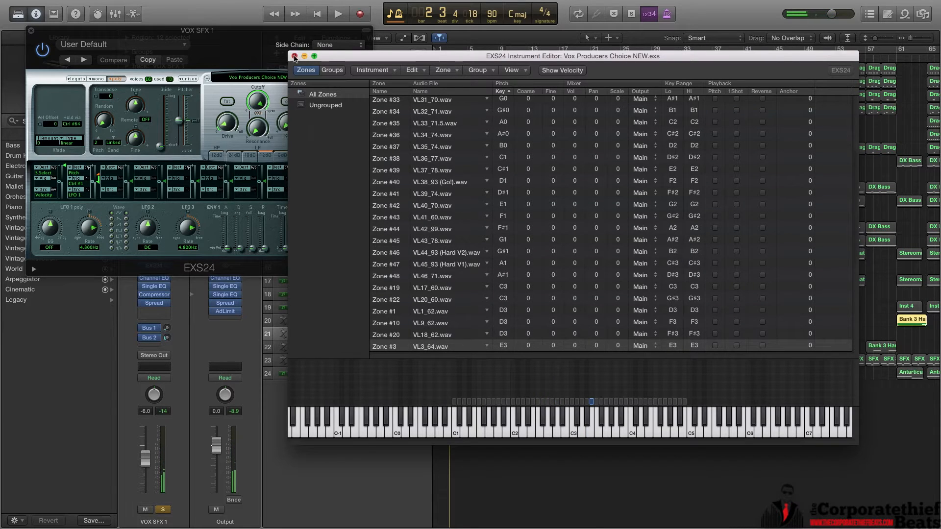
click(295, 56)
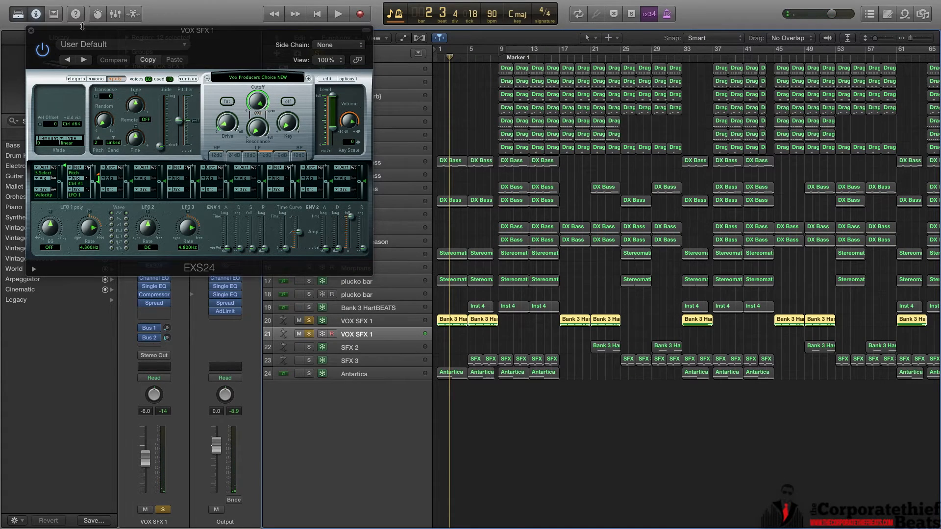
click(31, 30)
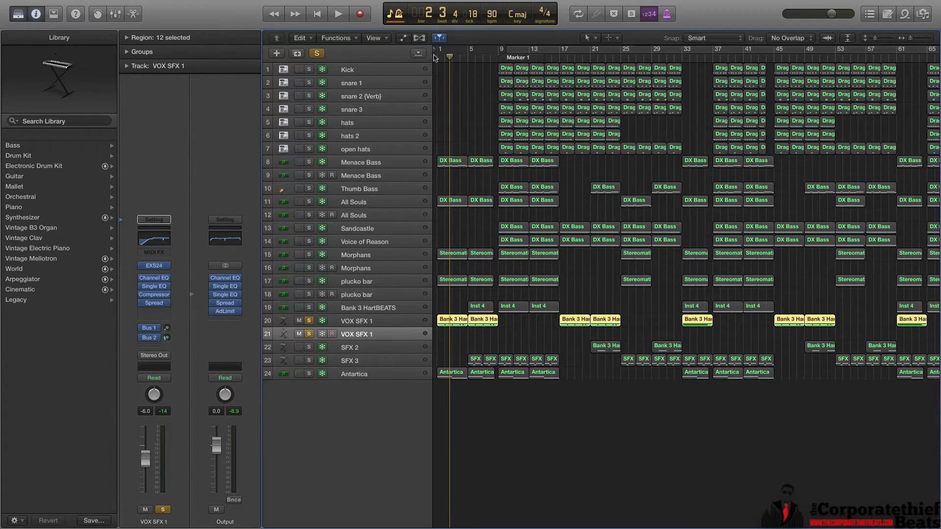
Step: Examine the duplicate VOX SFX 1 track's Channel EQ, close it, and check the reverb used on the Bus 2 send
click(157, 242)
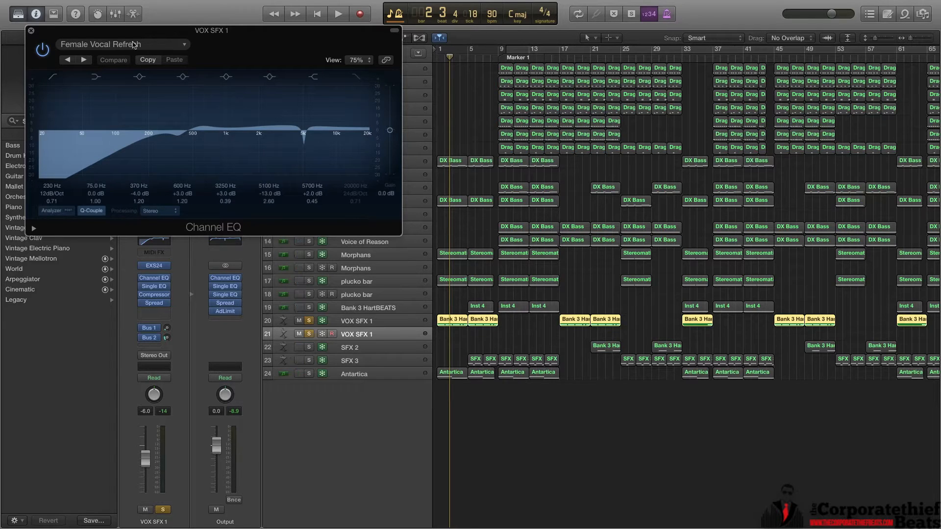
click(31, 30)
mouse_move(153, 338)
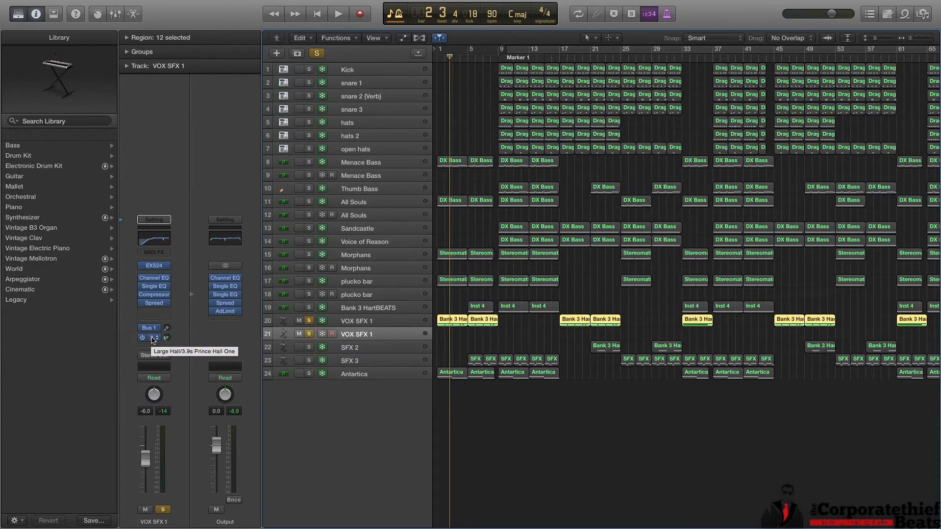
Step: Examine the duplicate VOX SFX 1 track's Compressor during playback, close its window and stop playing
click(153, 296)
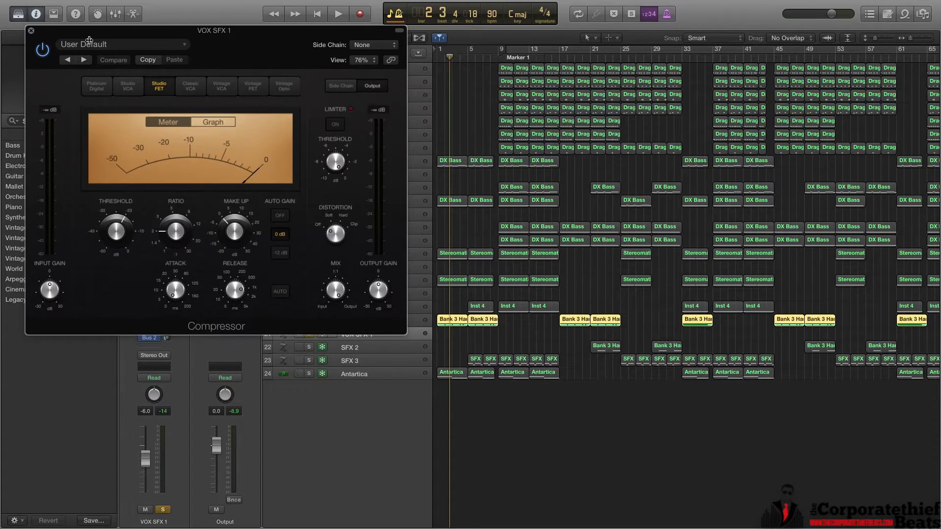
key(space)
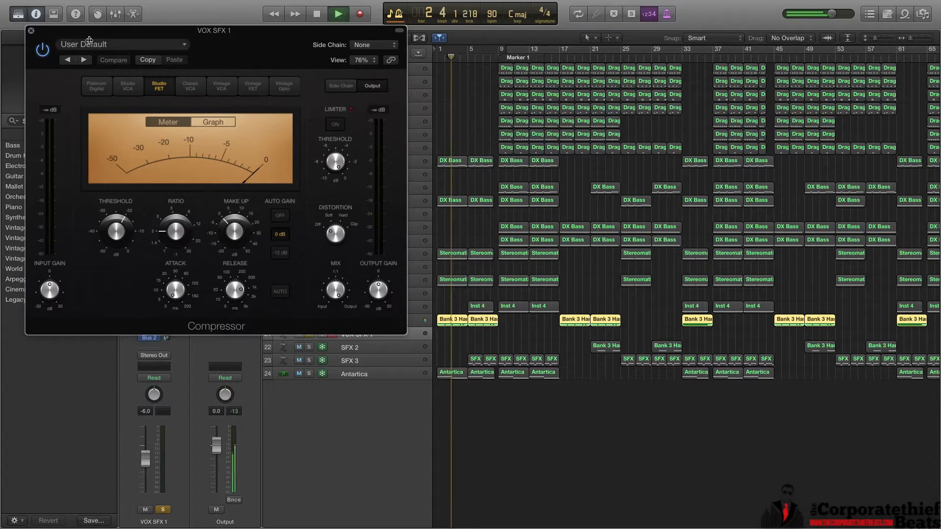
click(31, 30)
key(space)
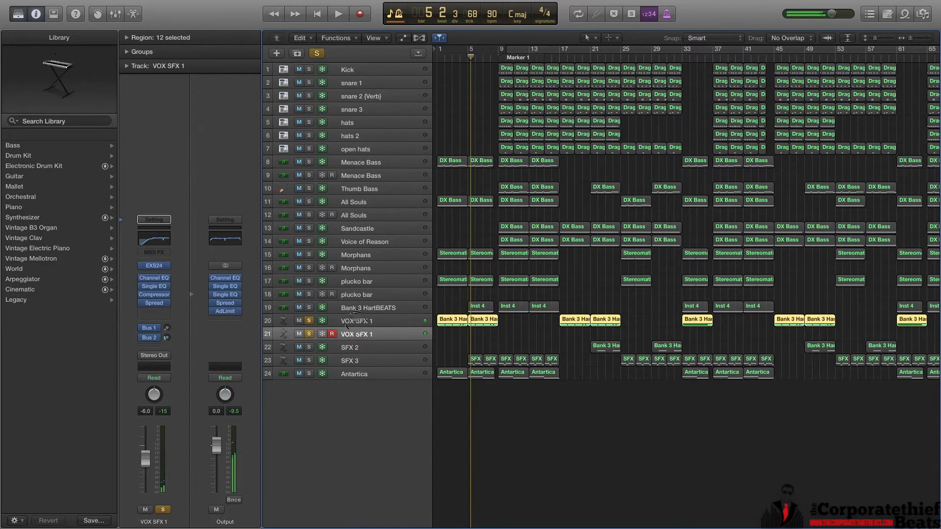
Step: Return the playhead to the start and examine the Stereo Spread on the duplicate VOX SFX 1 track, closing its window when done
click(356, 322)
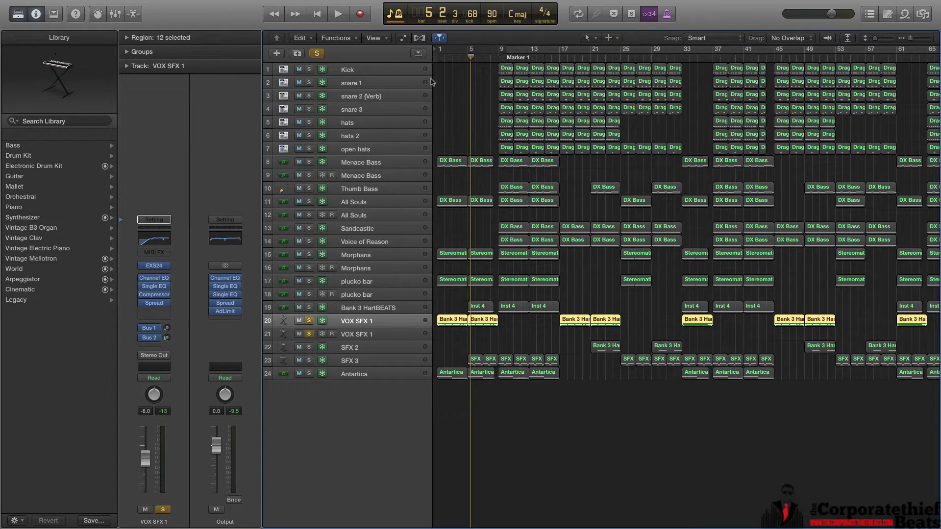
key(Return)
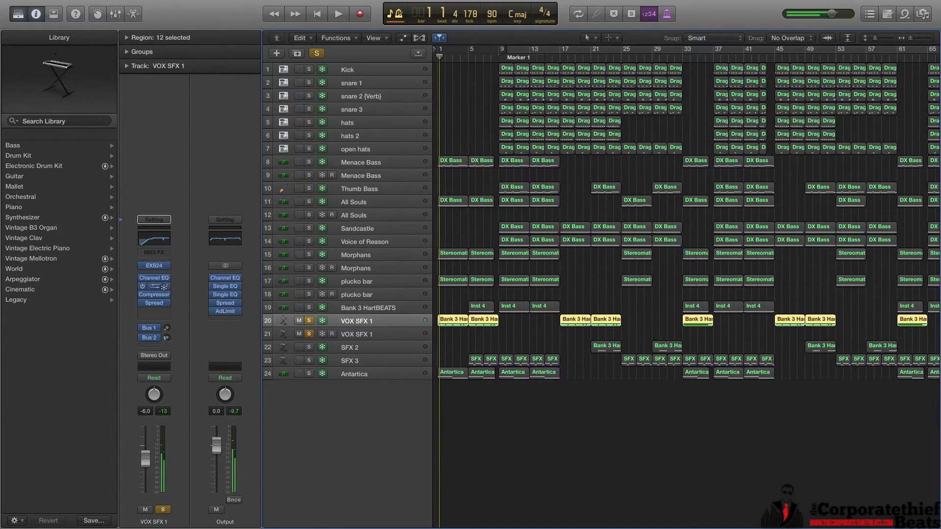
key(Down)
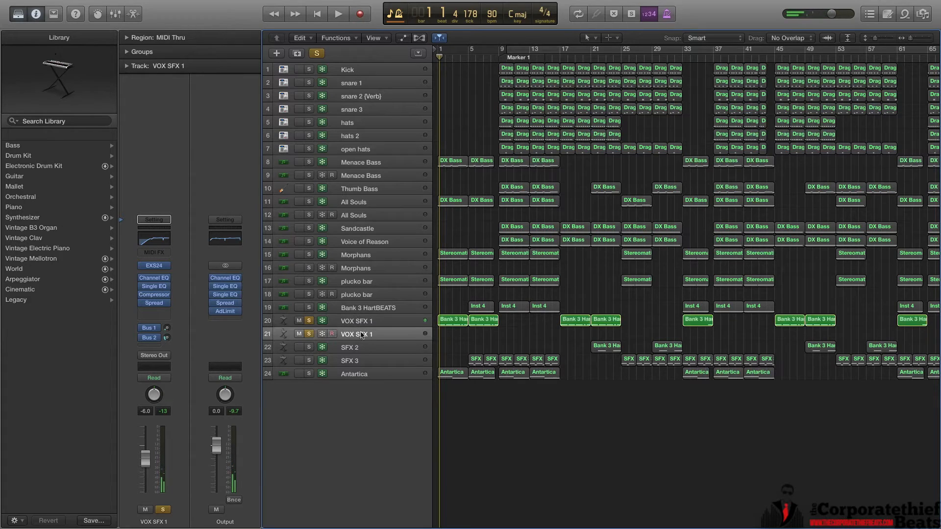
click(153, 303)
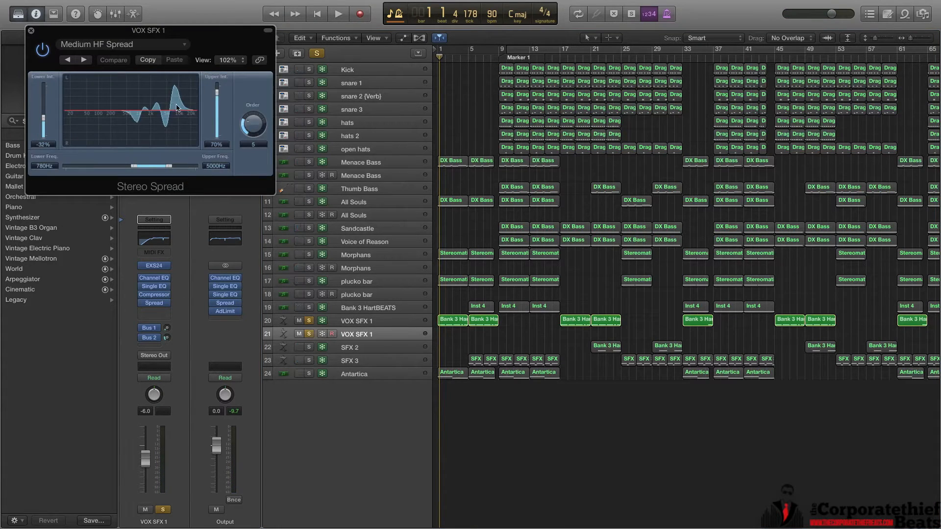
click(31, 30)
Step: Show the first VOX SFX 1 region in the Piano Roll and select all its notes on the shared pitch
click(458, 321)
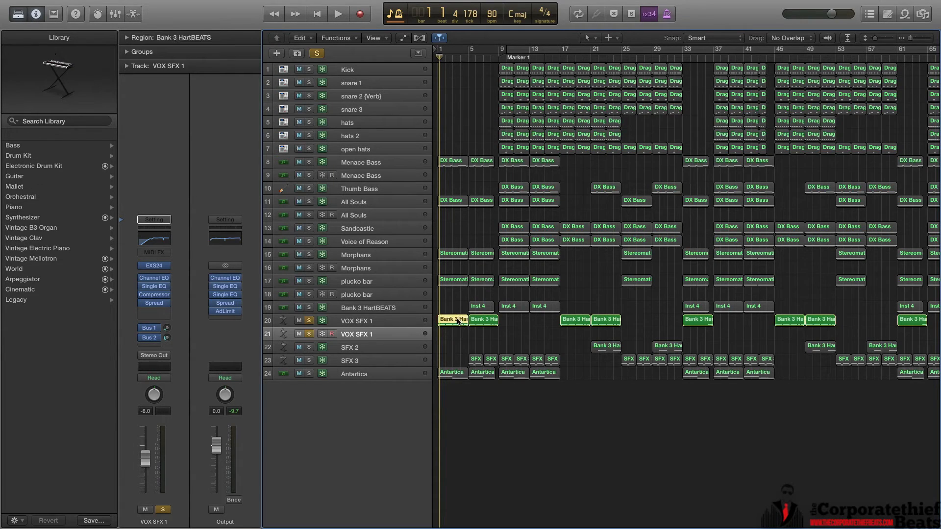
double_click(458, 321)
scroll(546, 324, left, 6)
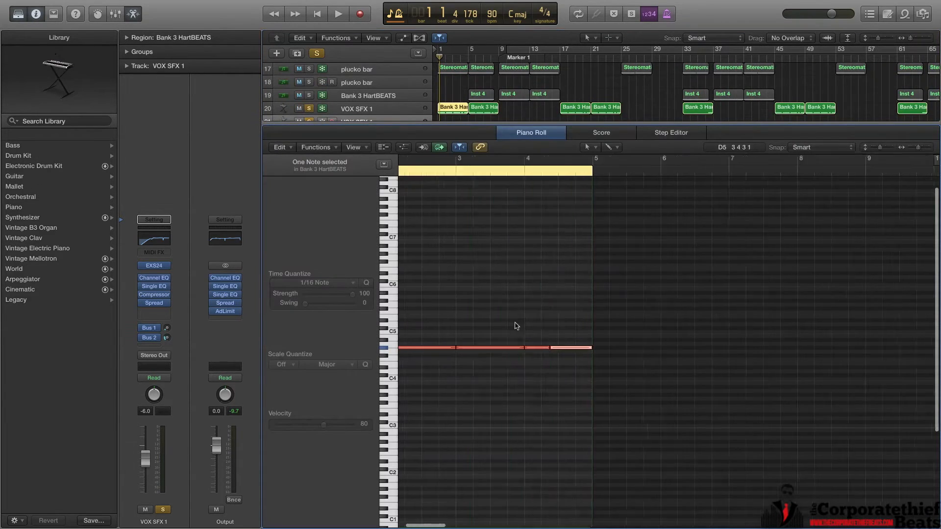
click(385, 349)
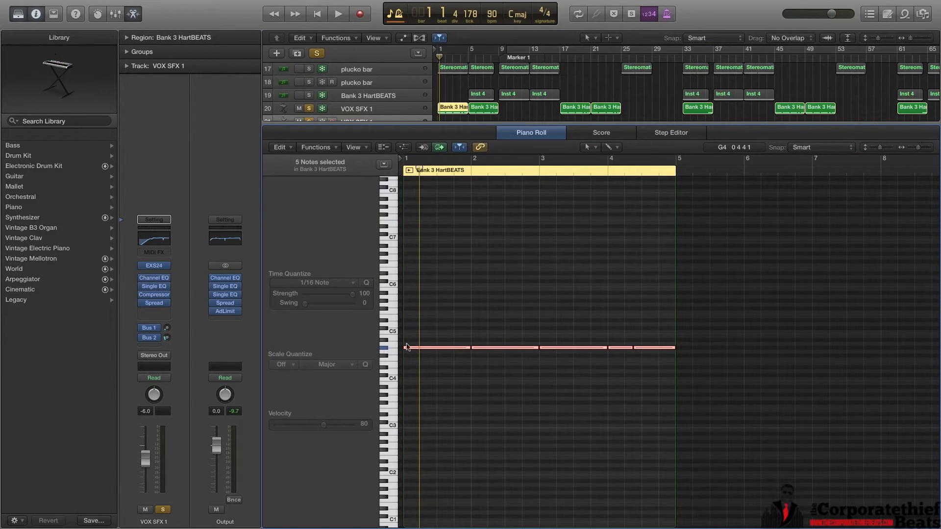
Step: Toggle the original VOX SFX 1 track's solo off and on, play its first region from the start, and stop
scroll(346, 113, down, 2)
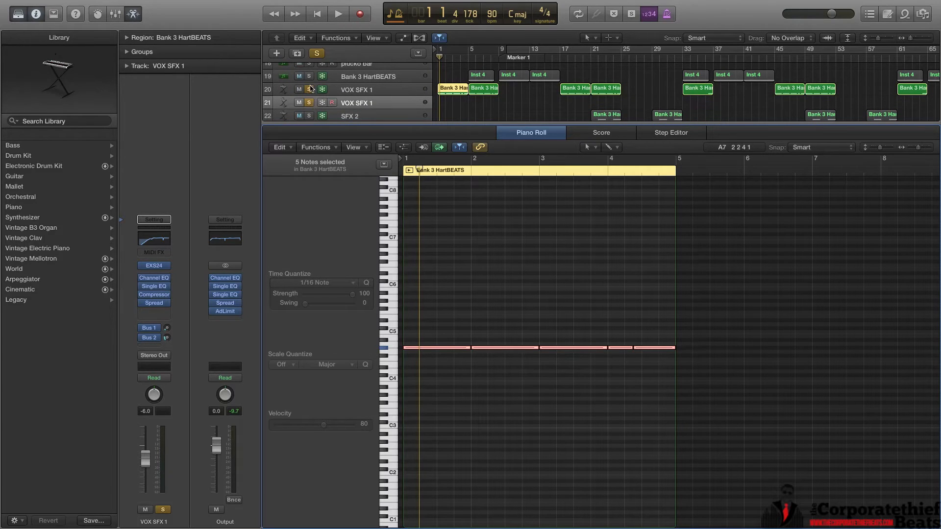
click(310, 89)
click(310, 90)
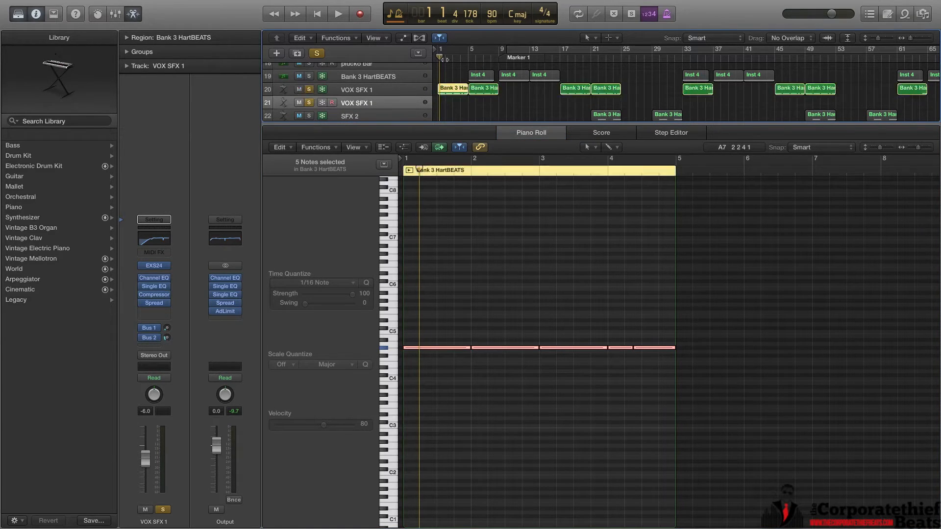
key(space)
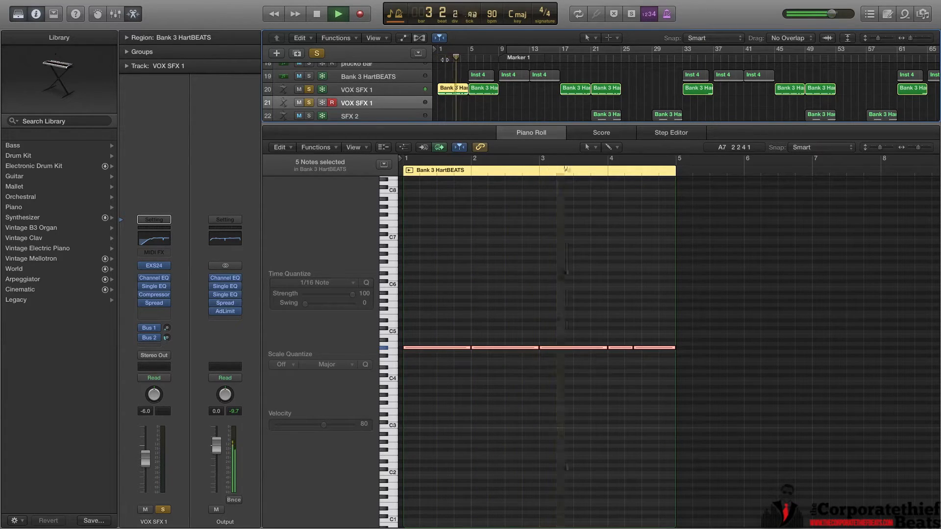
key(space)
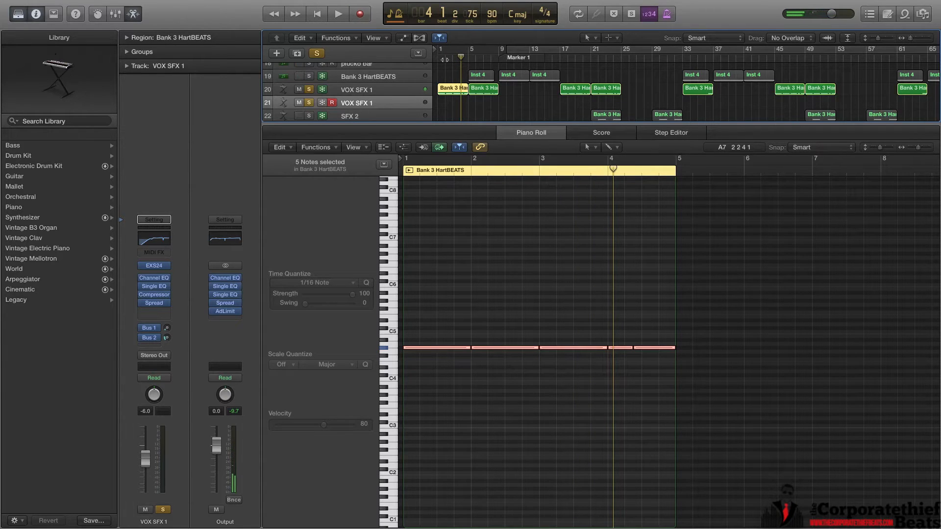
Step: Solo the Antartica track alongside VOX SFX 1 and play both from the start
scroll(414, 100, down, 3)
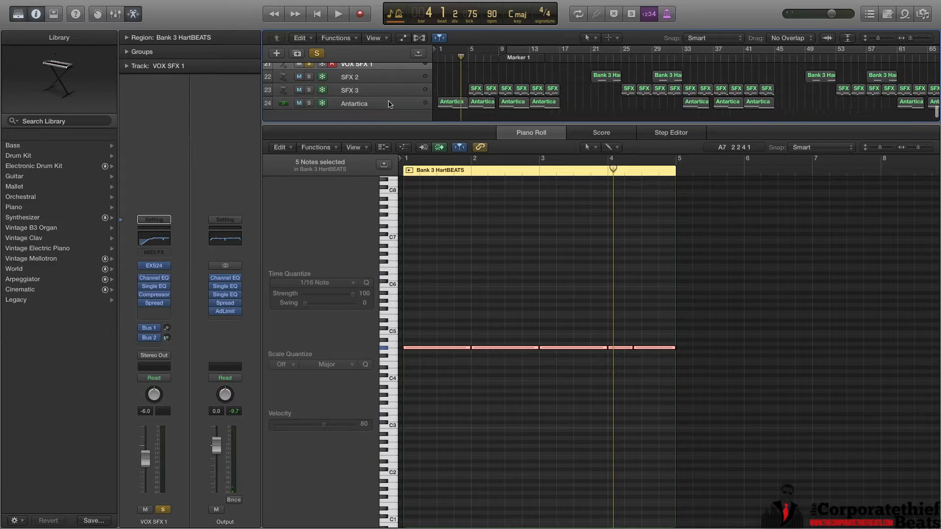
click(310, 104)
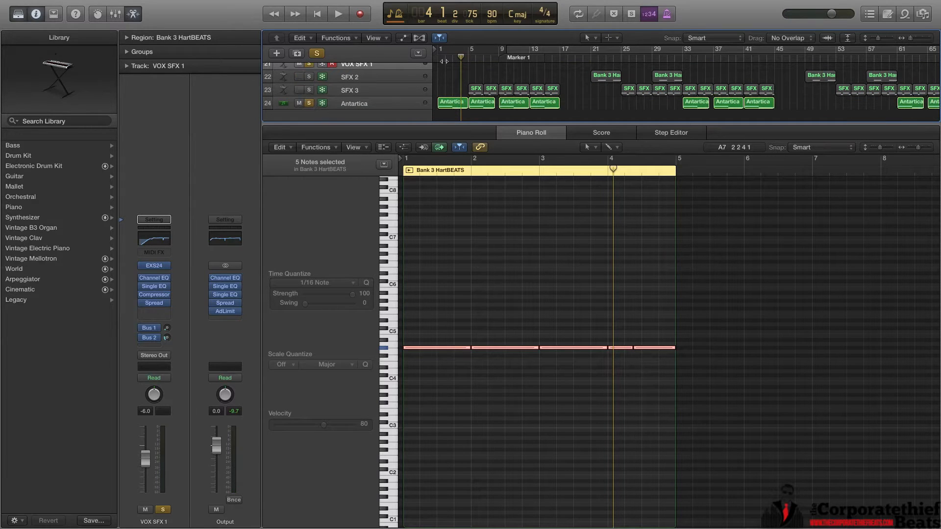
click(436, 59)
key(space)
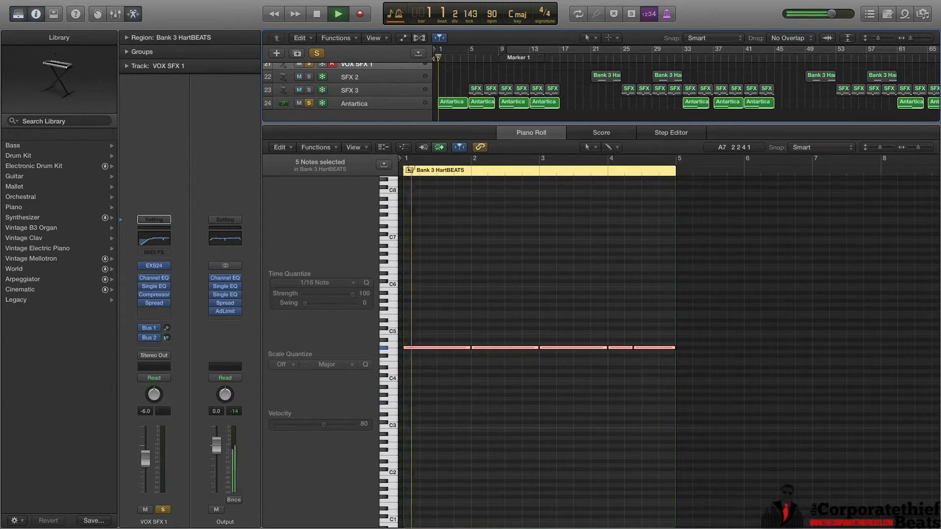
Step: Take the original VOX SFX 1 track out of solo and show the first Antartica region's notes in the Piano Roll
scroll(314, 83, up, 2)
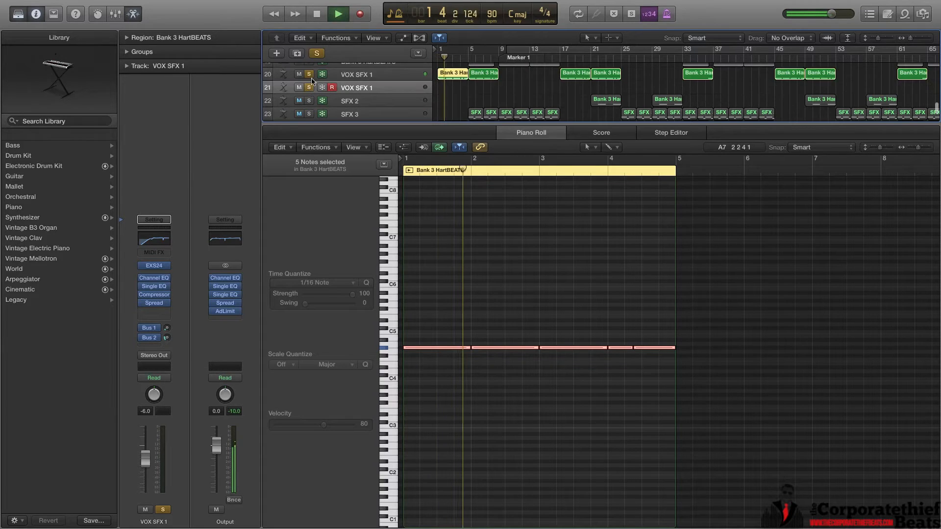
click(310, 75)
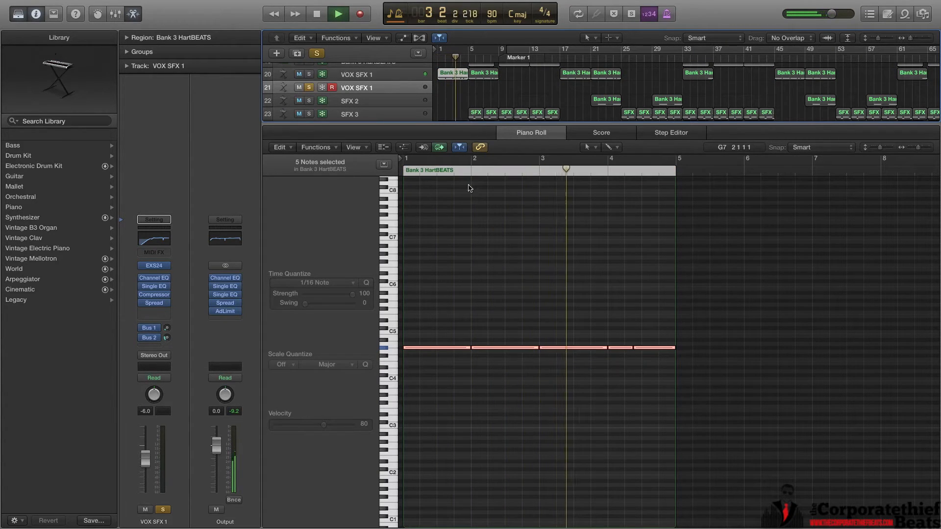
scroll(452, 106, down, 2)
click(451, 95)
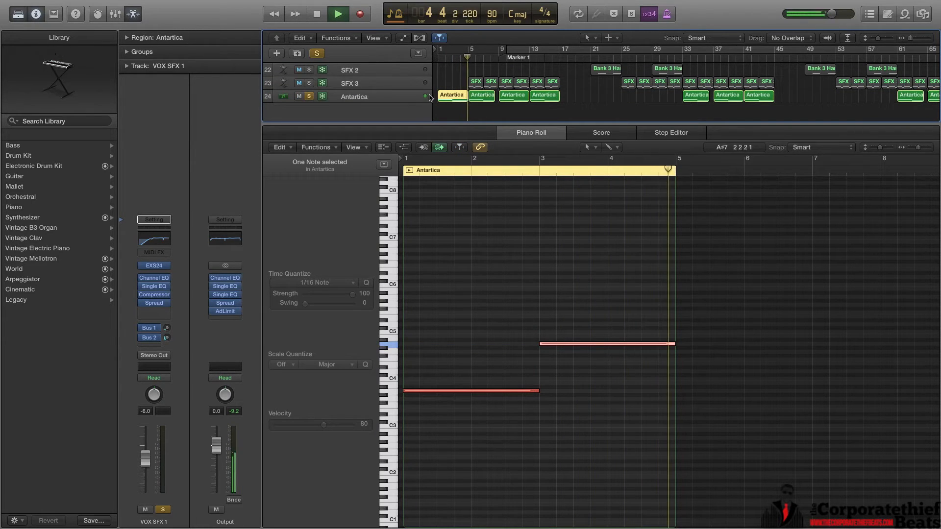
Step: Stop playback of the Antartica region and close the lower editor area to show the full track list
key(space)
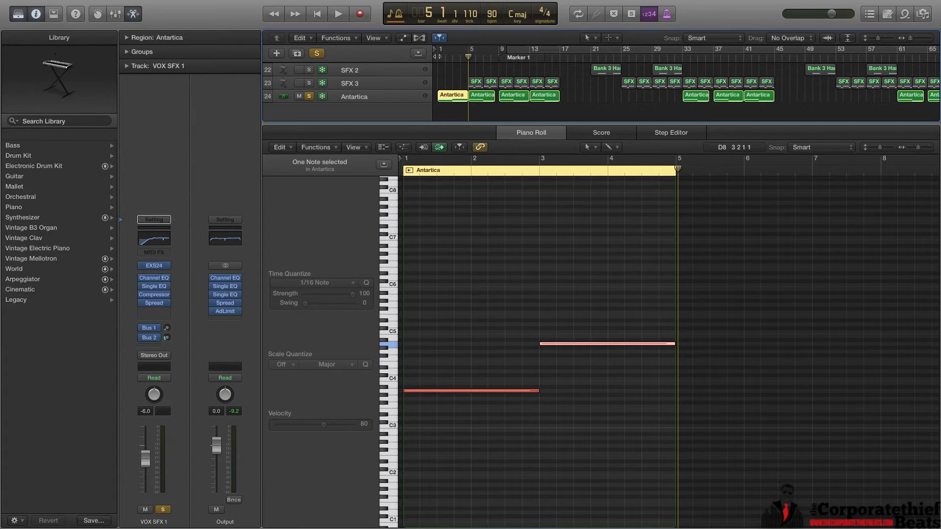
key(x)
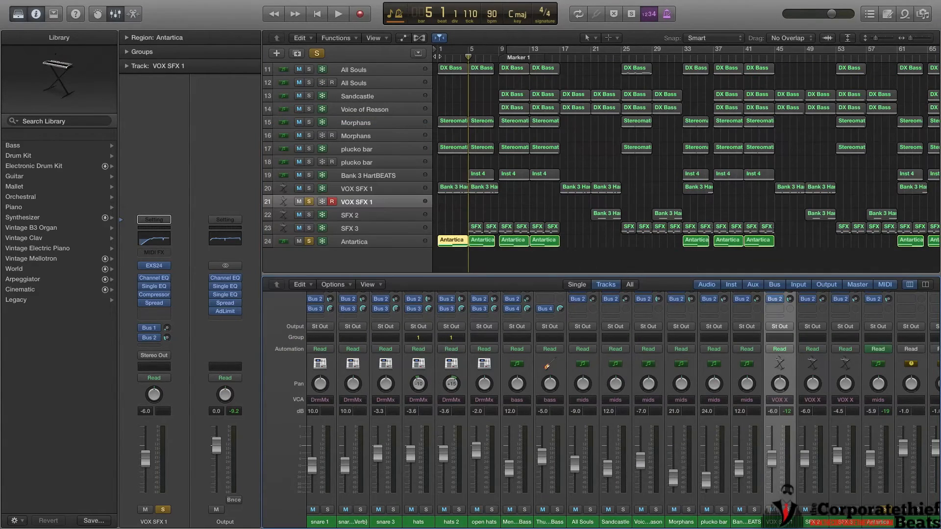
key(x)
key(x)
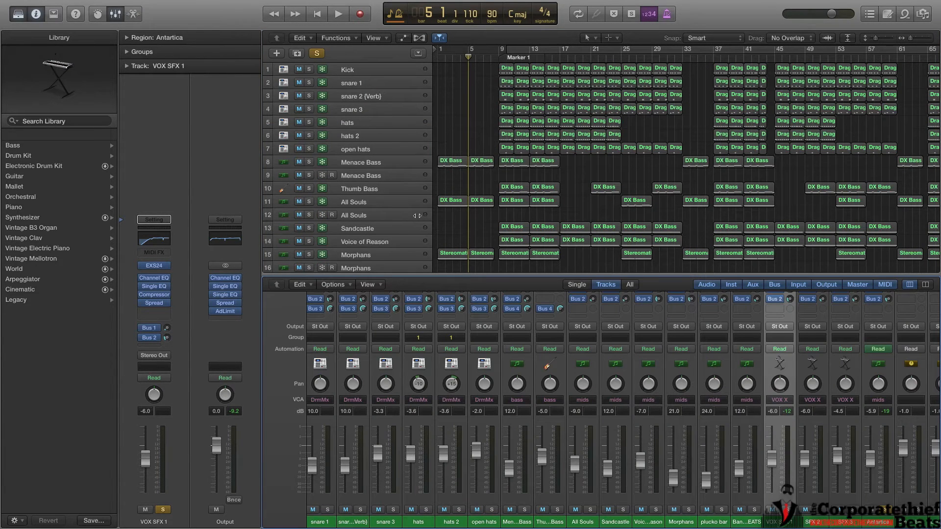
key(x)
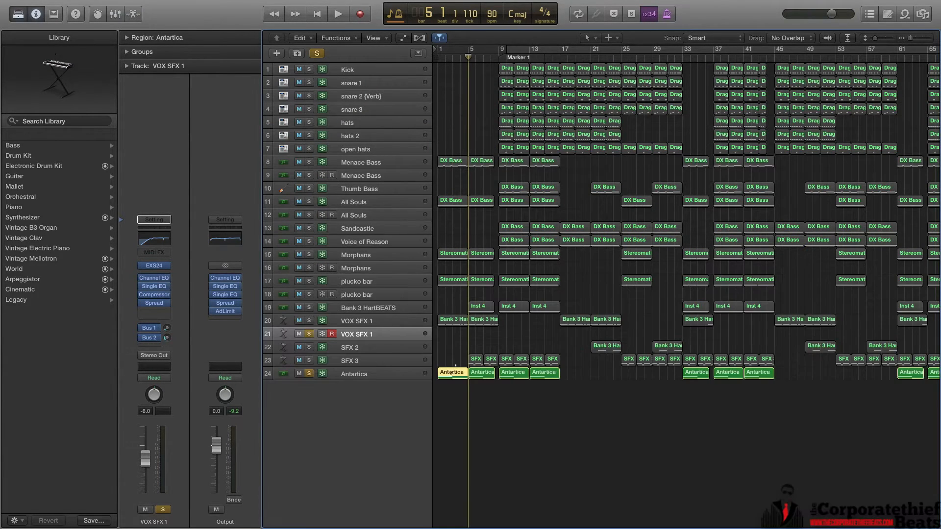
Step: Duplicate the Antartica track with its channel settings, then view the copy's Massive patch and close it
click(374, 377)
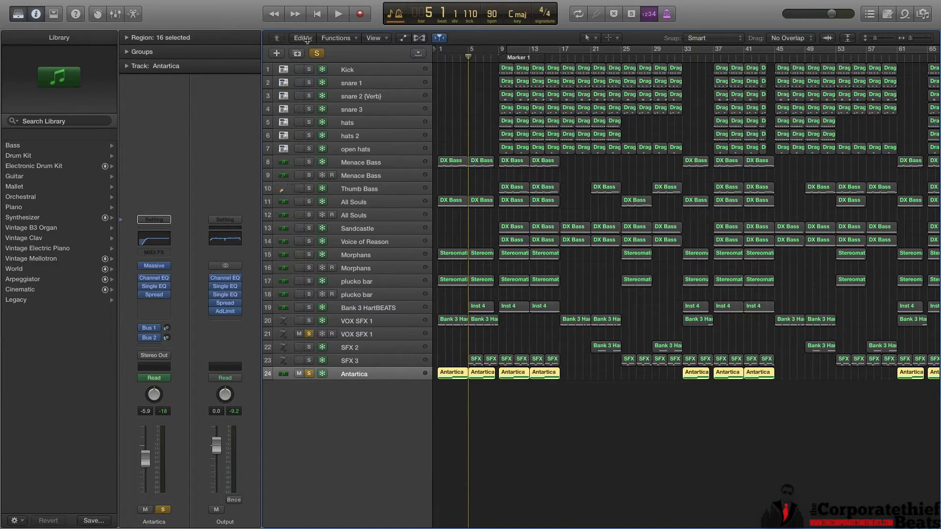
key(super+d)
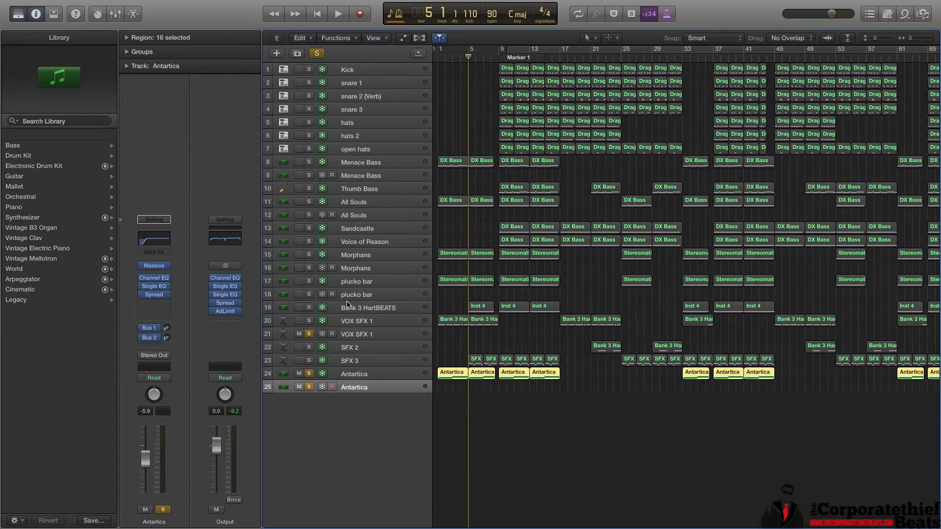
click(155, 267)
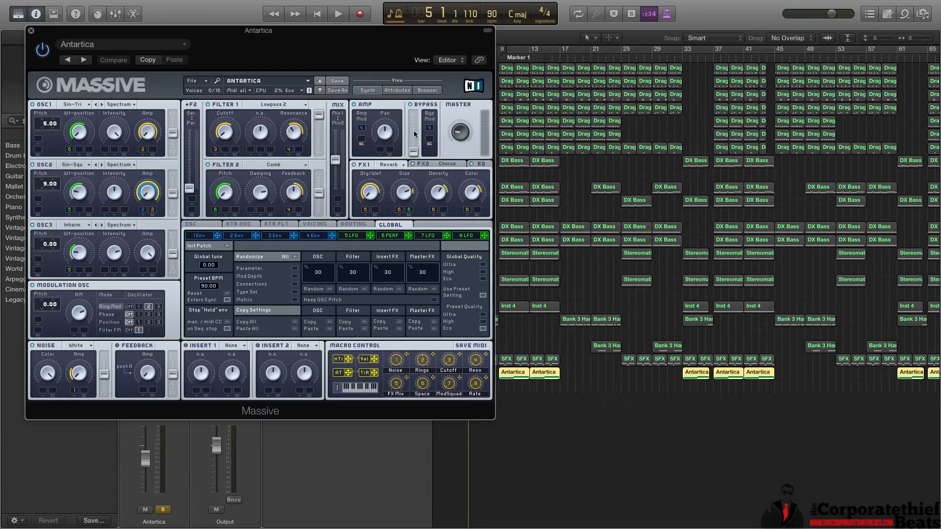
click(30, 30)
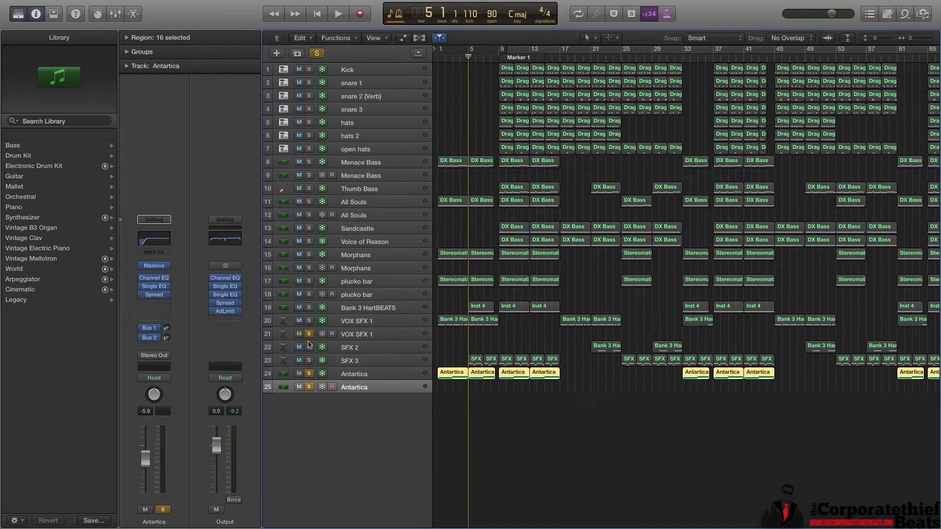
Step: Clear all active solos and solo the SFX 3 and Bank 3 HartBEATS tracks
click(315, 54)
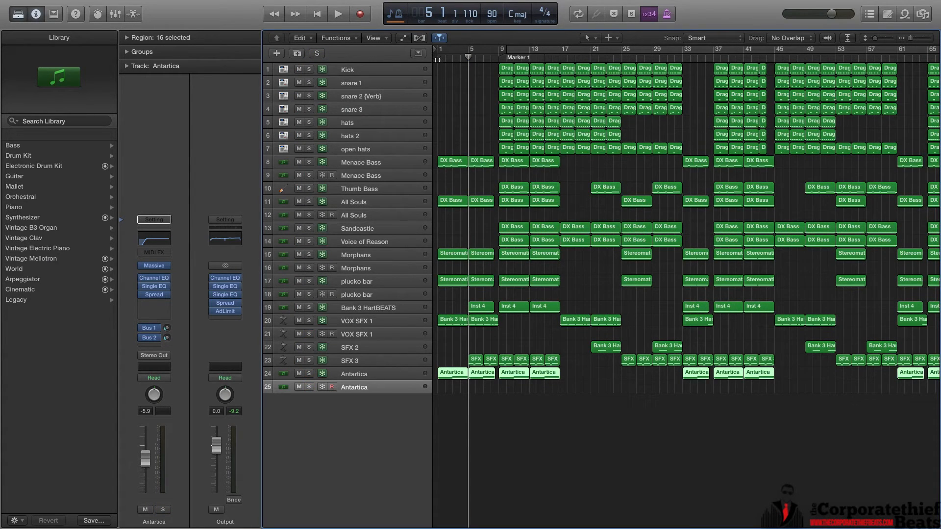
click(478, 308)
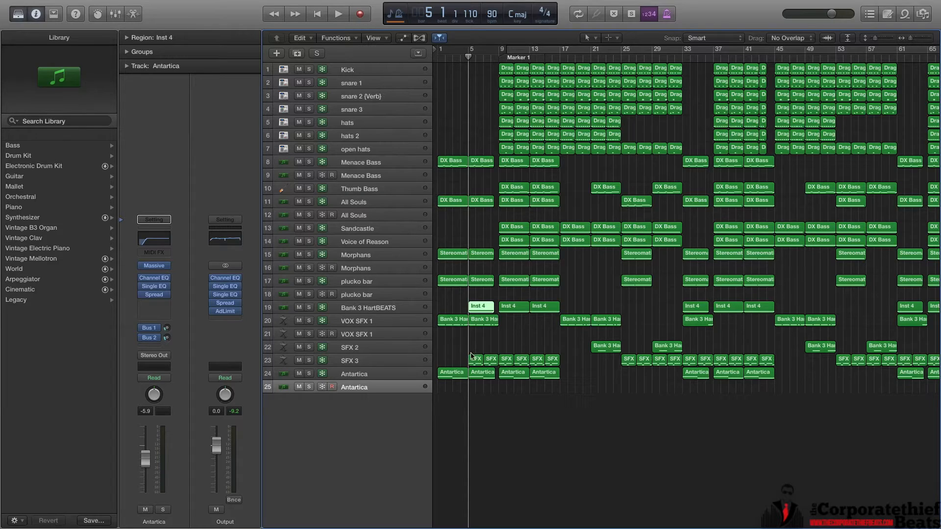
click(309, 375)
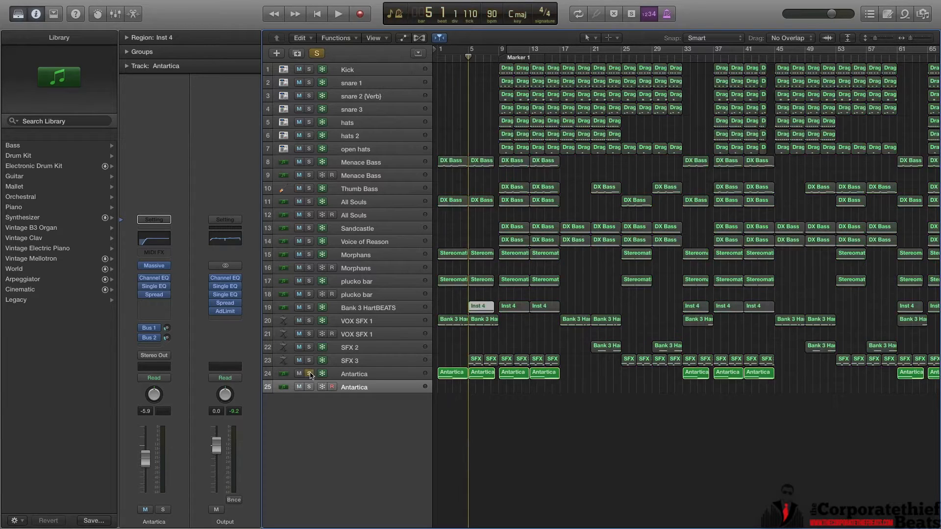
click(309, 374)
click(310, 361)
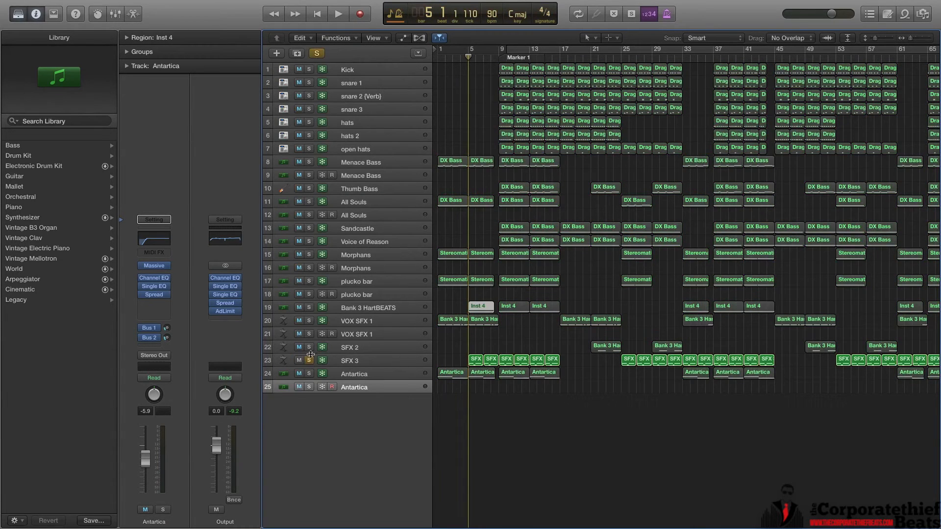
click(309, 307)
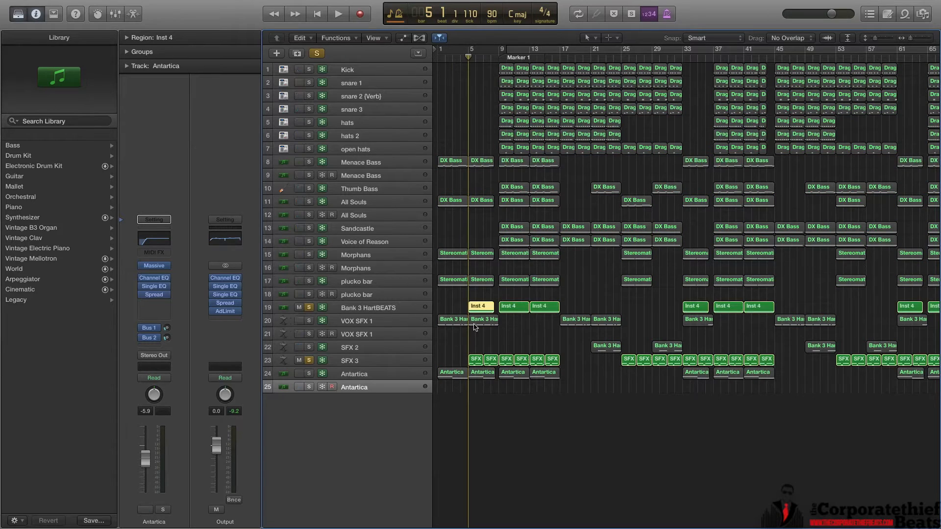
Step: Take SFX 3 out of solo and play the Bank 3 HartBEATS track alone for about a bar from bar 5
click(376, 309)
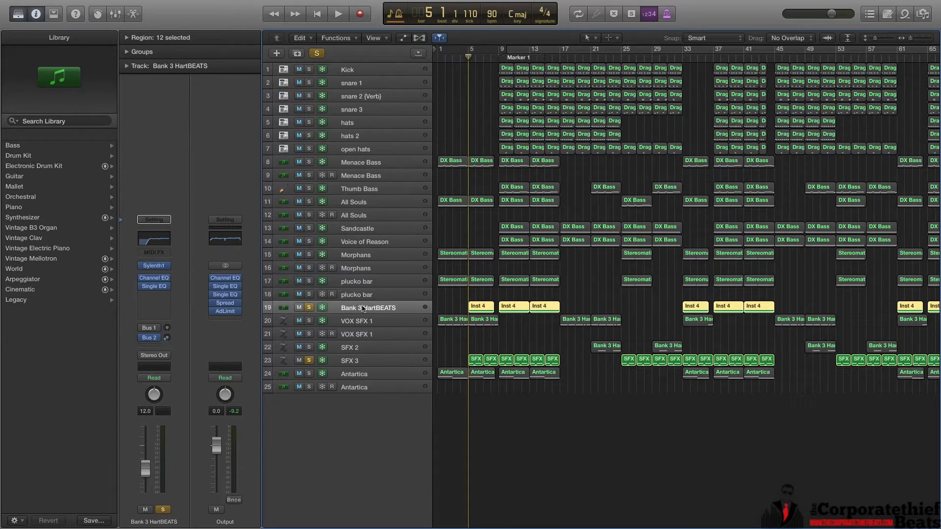
key(space)
key(space)
click(309, 361)
key(space)
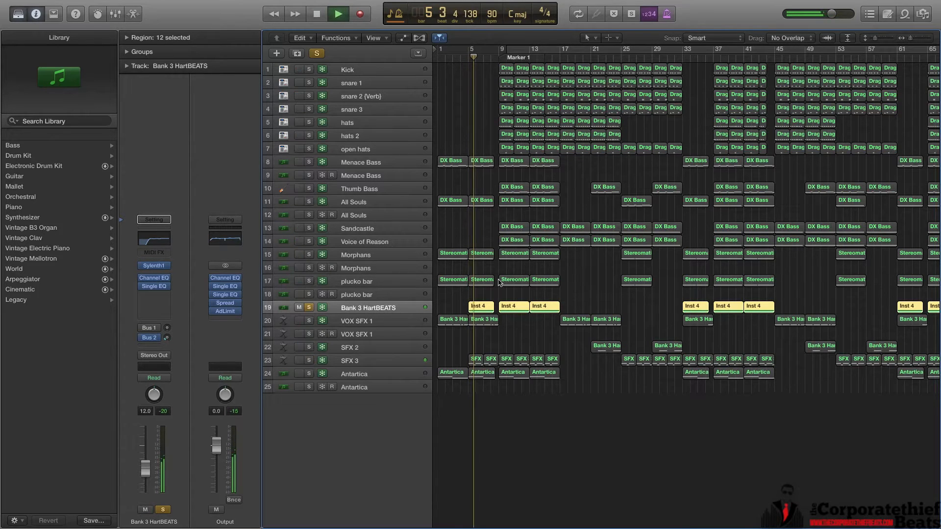
key(space)
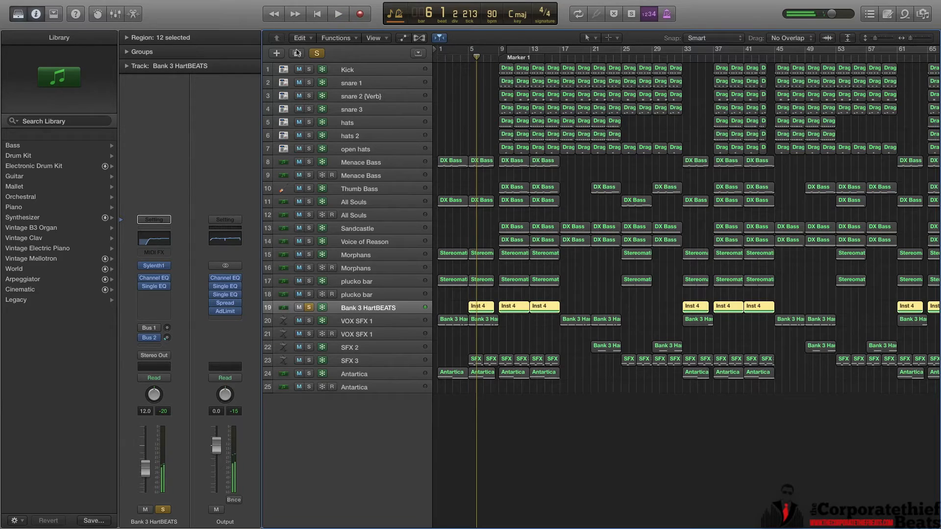
Step: Duplicate the Bank 3 HartBEATS track with its settings, then examine the copy's Sylenth1 patch and close it
key(super+d)
mouse_move(155, 265)
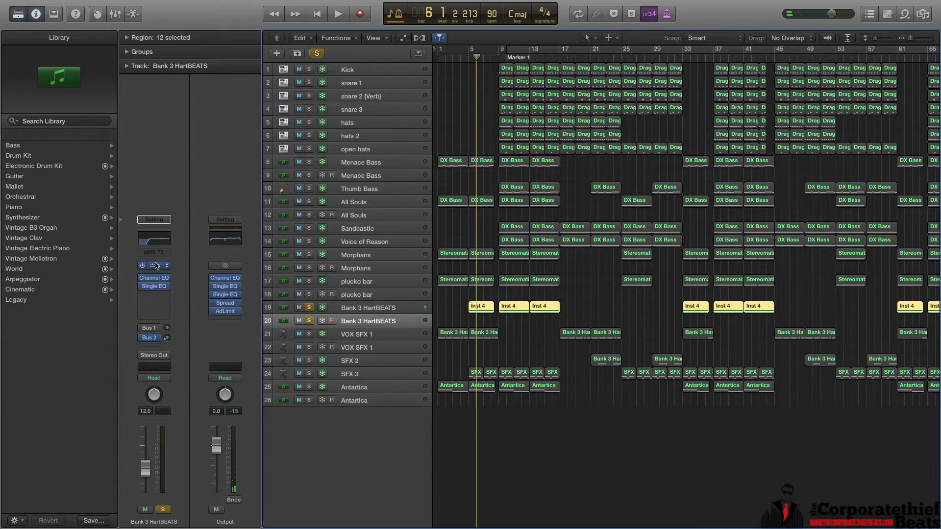
click(154, 265)
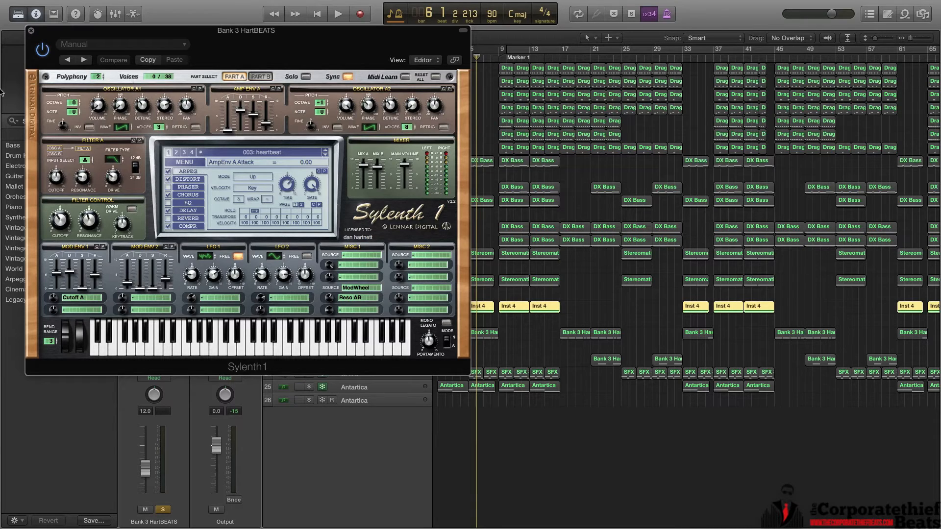
click(31, 31)
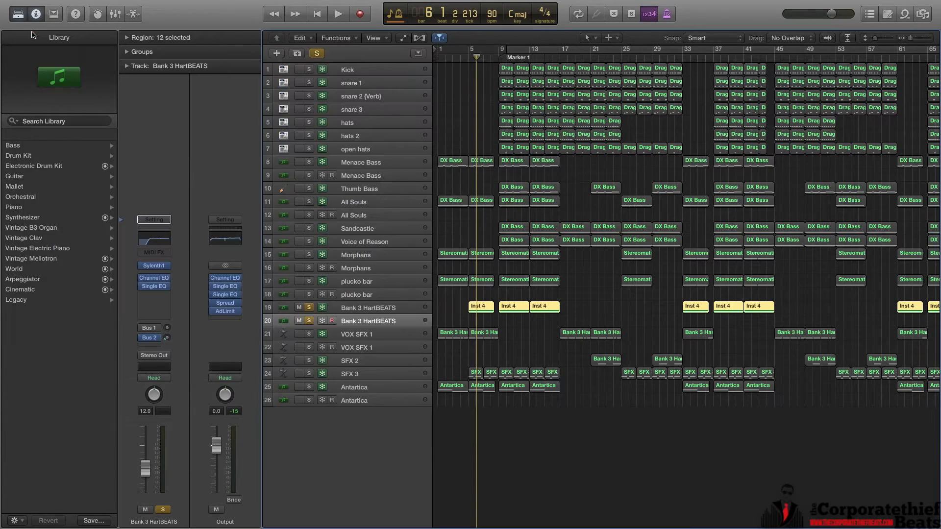
Step: Solo SFX 3 instead of the two Bank 3 HartBEATS tracks and play it from bar 5 for nearly a bar
click(309, 374)
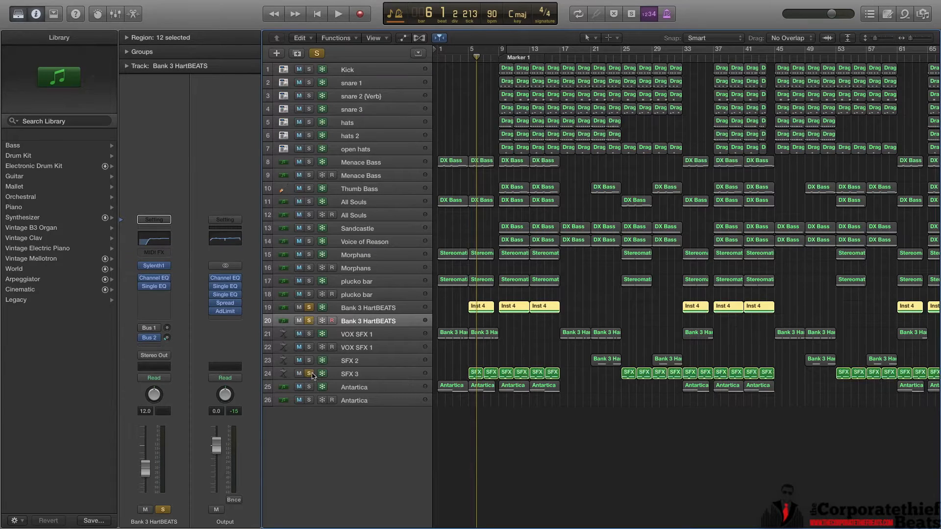
click(309, 320)
click(310, 308)
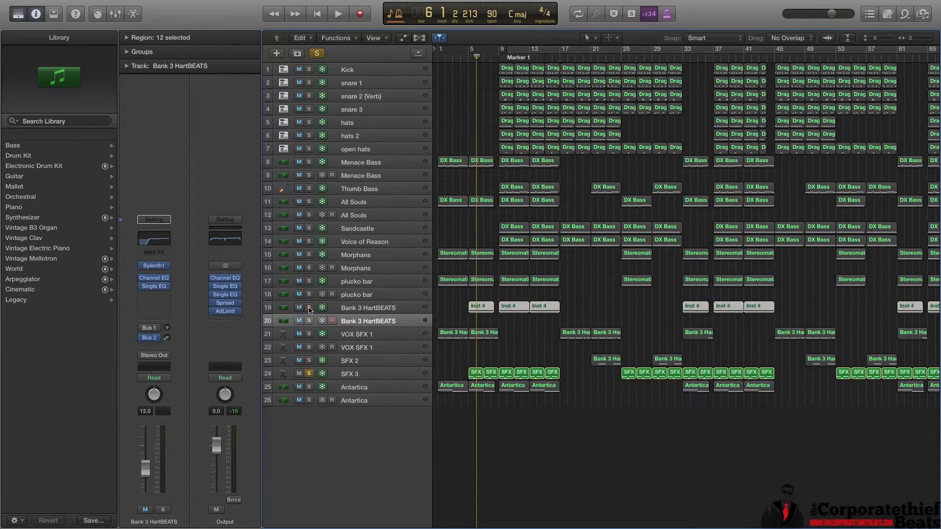
click(468, 58)
key(space)
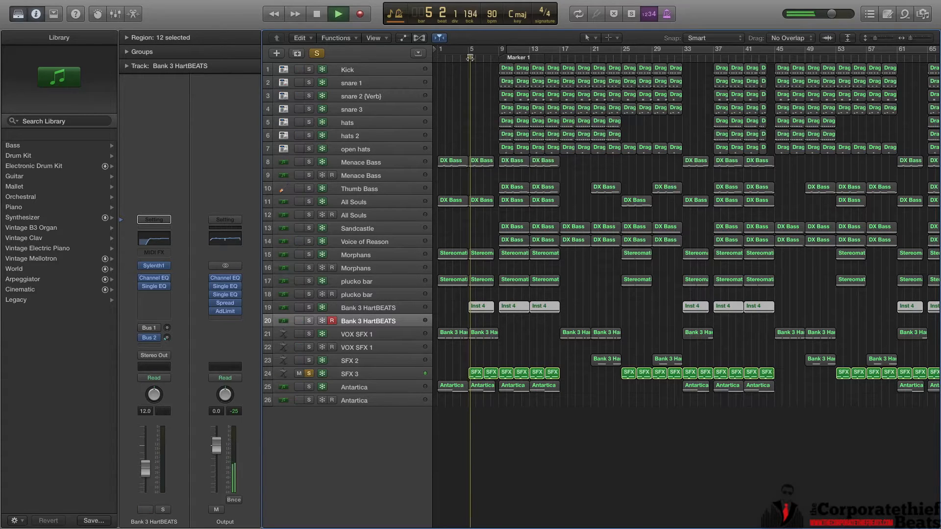
key(space)
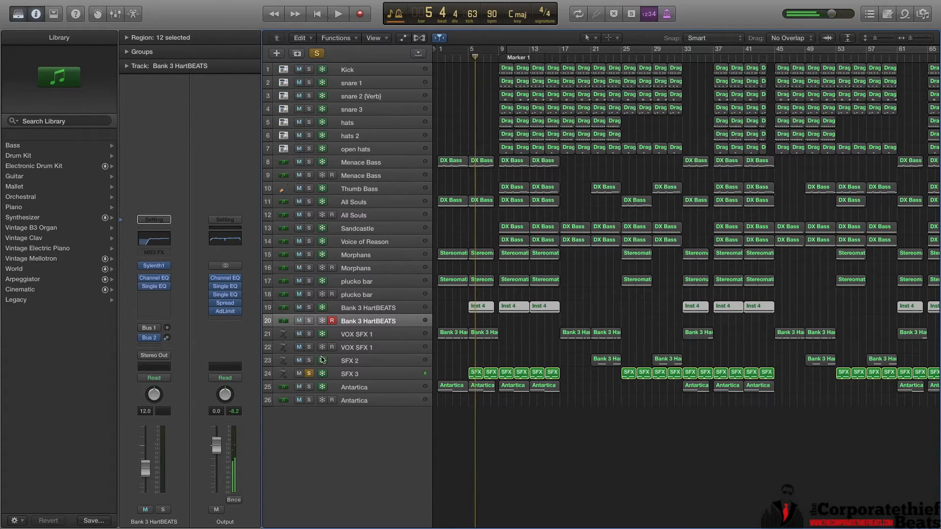
Step: Duplicate the SFX 3 track with its channel settings and open the copy's EXS24 sampler
click(307, 378)
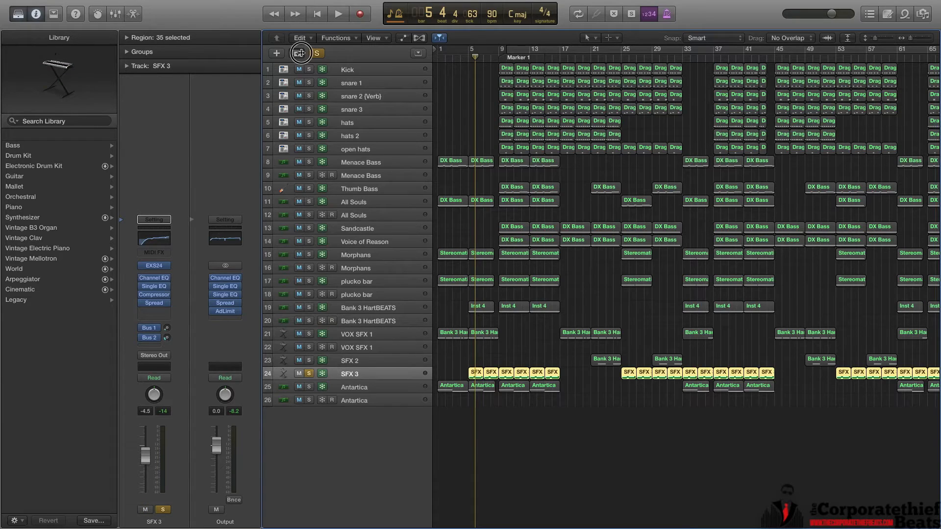
key(super+d)
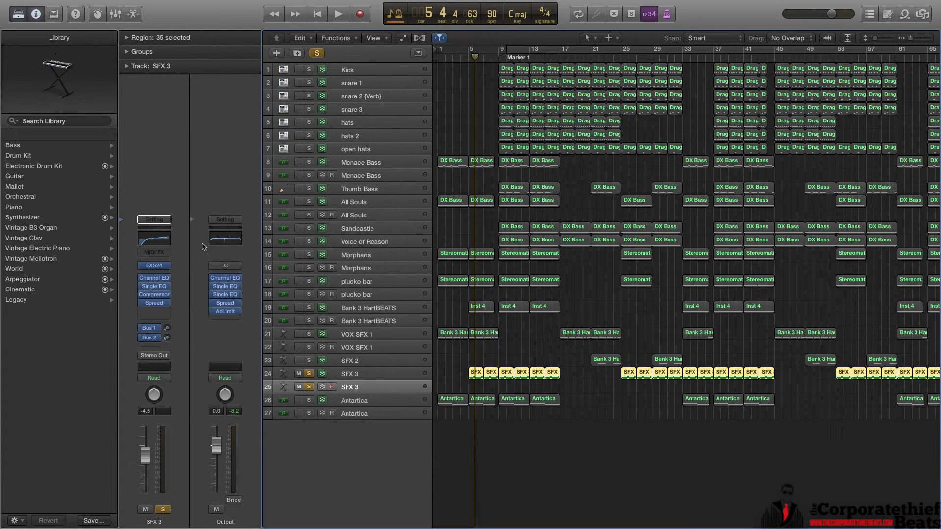
click(154, 265)
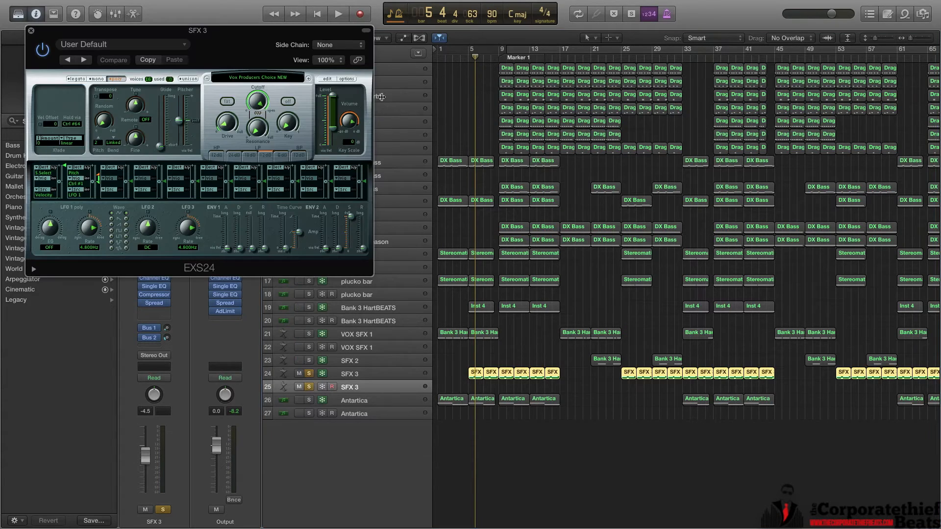
Step: View the zones of the Vox Producers Choice NEW instrument, audition the C3 sample, and close the sampler windows
click(326, 80)
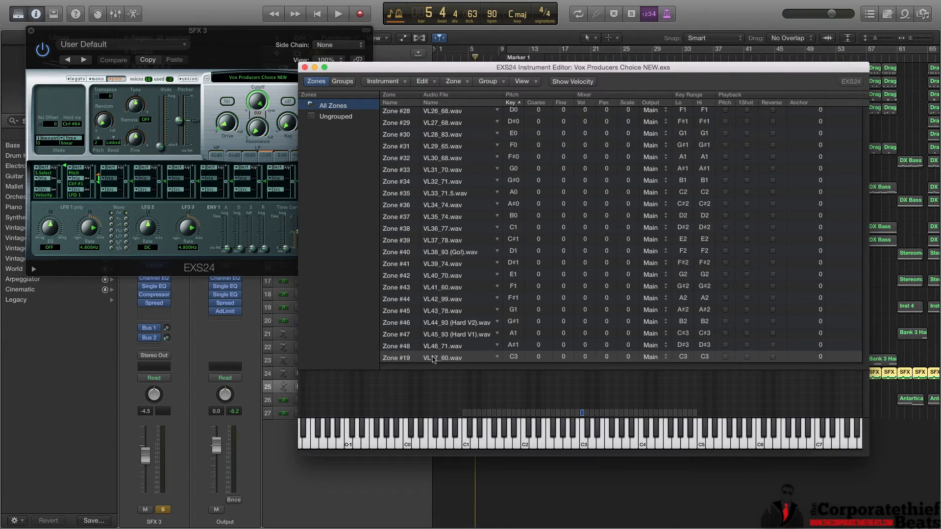
click(591, 447)
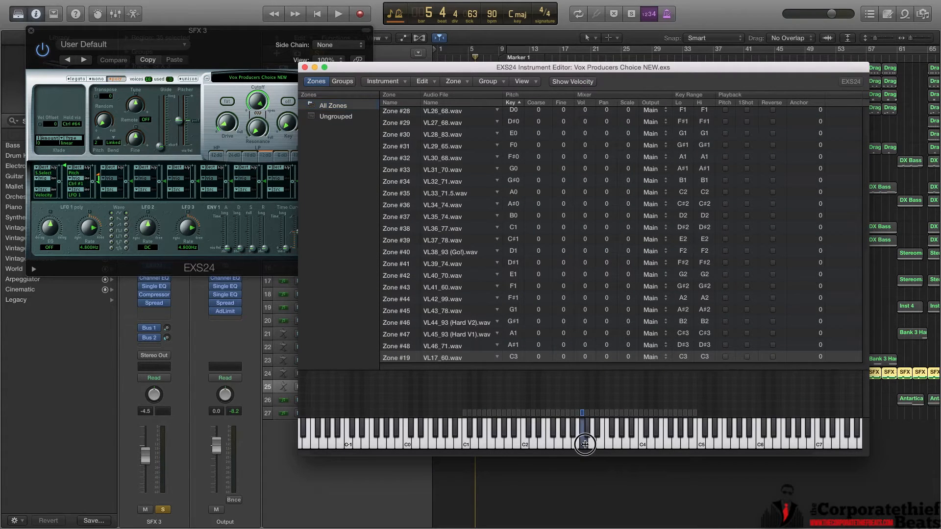
click(305, 67)
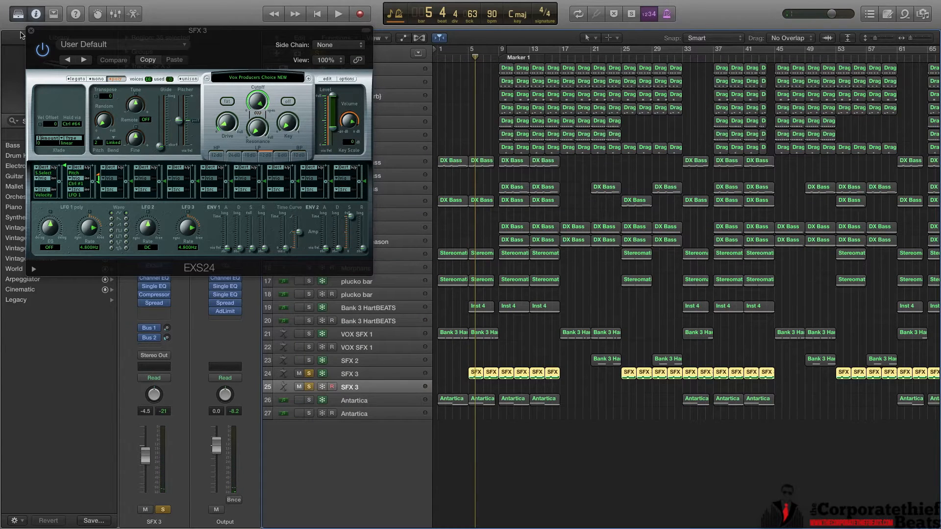
click(31, 32)
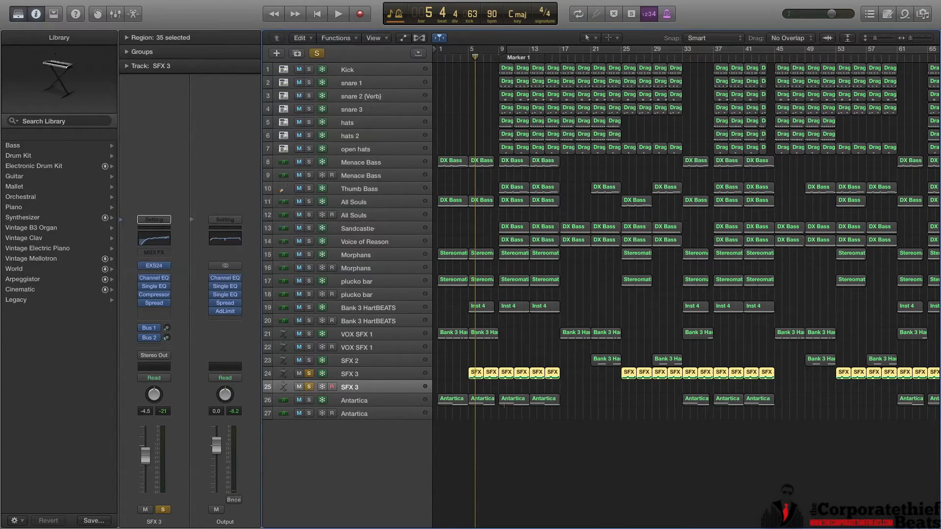
Step: Show the SFX 3 regions' notes in the Piano Roll from bar 5 and play them into bar 9
double_click(477, 373)
scroll(885, 189, right, 3)
scroll(885, 189, right, 3)
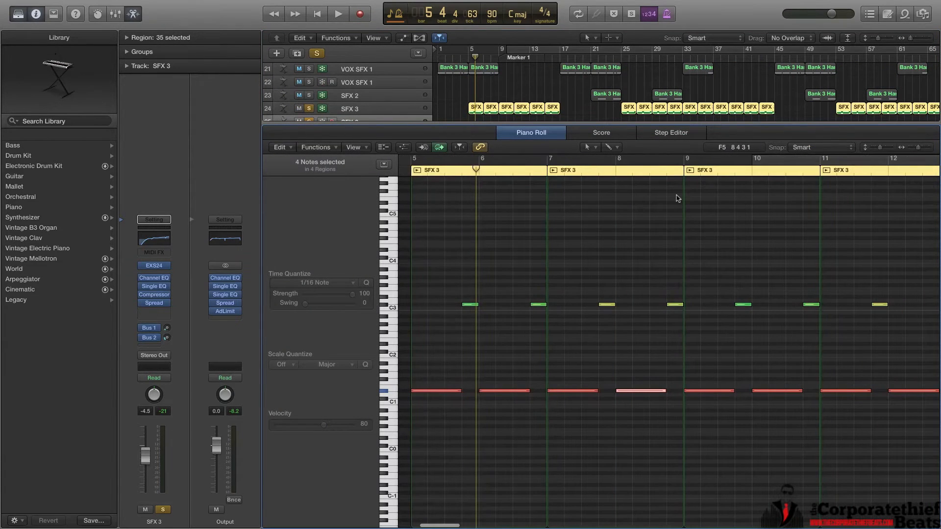
key(space)
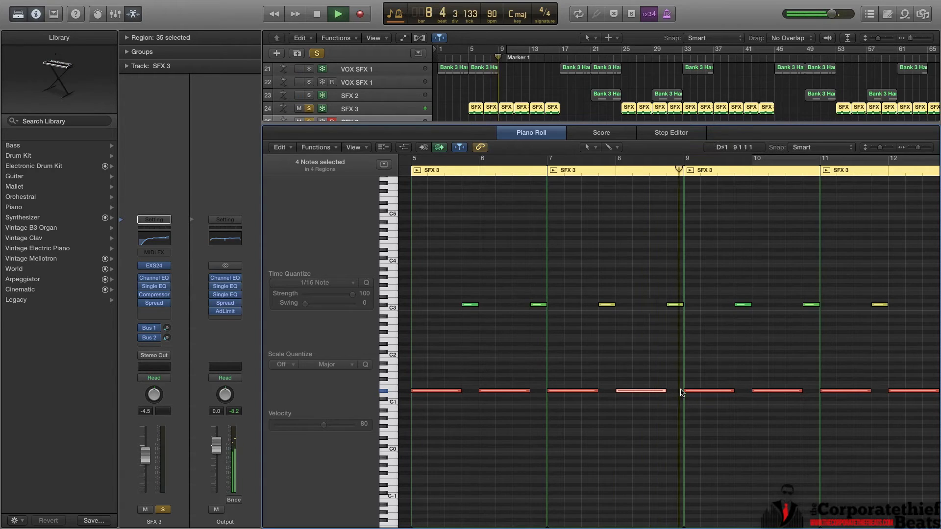
key(space)
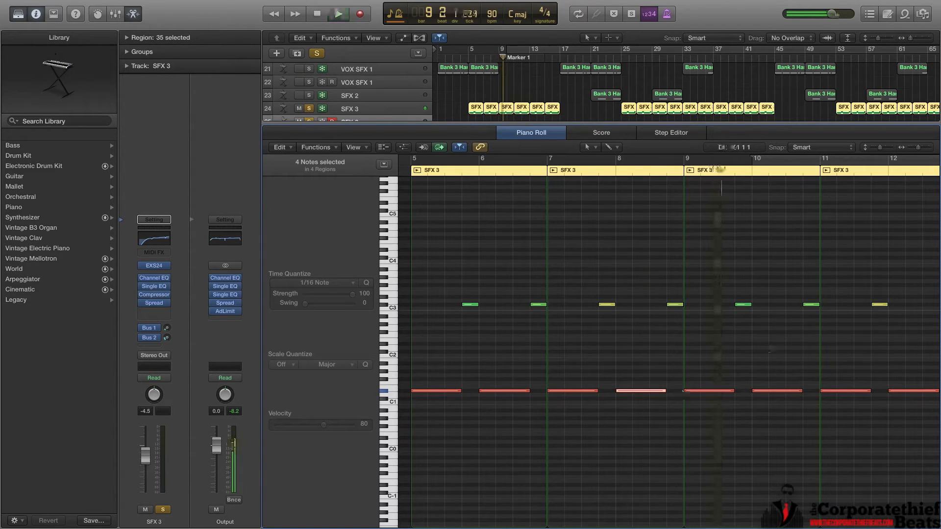
drag(915, 148, 916, 151)
Step: Close the SFX 3 note editor and bring the whole track list back into view
key(z)
key(z)
key(x)
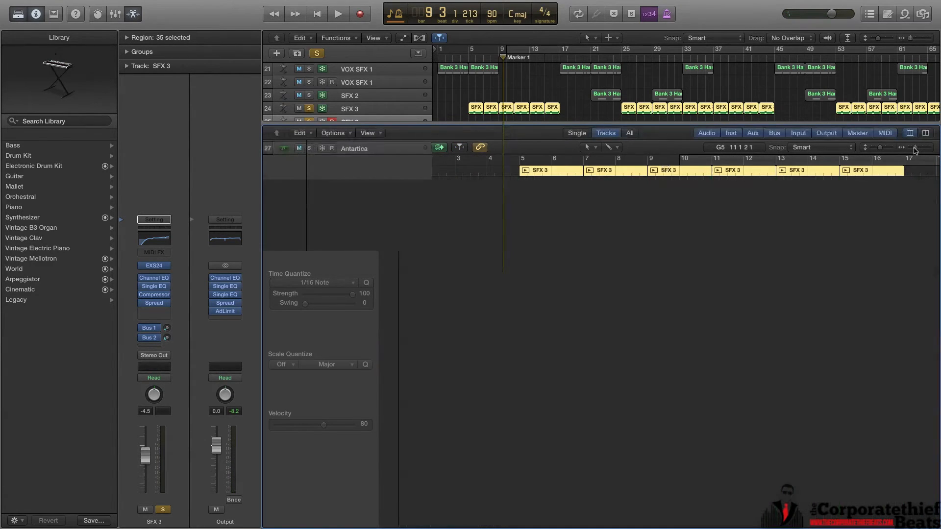
scroll(914, 148, up, 5)
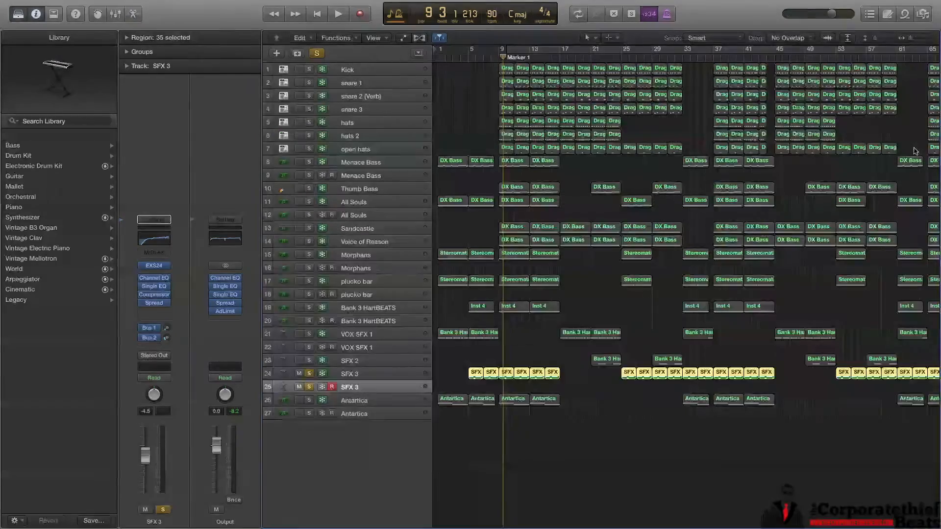
Step: Turn off solo on both SFX 3 tracks so the whole arrangement is unsoloed
key(x)
key(x)
key(x)
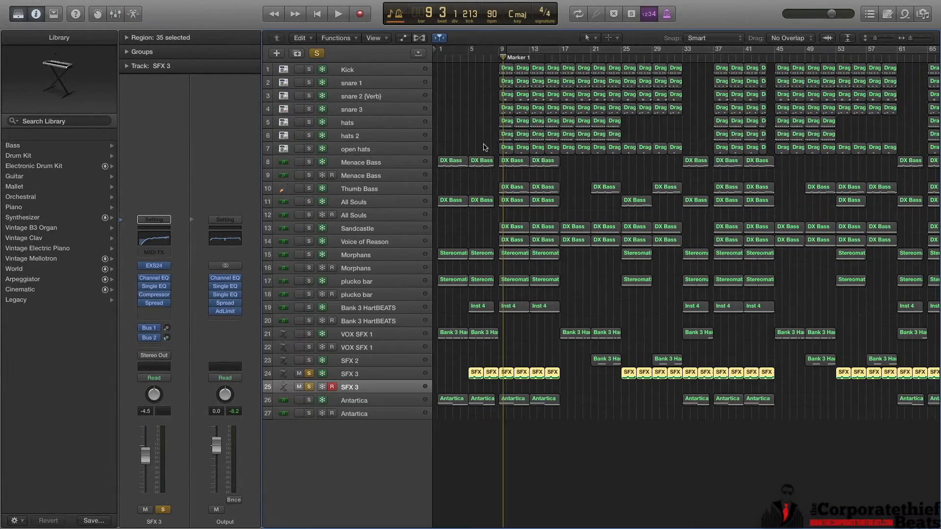
click(309, 388)
click(309, 374)
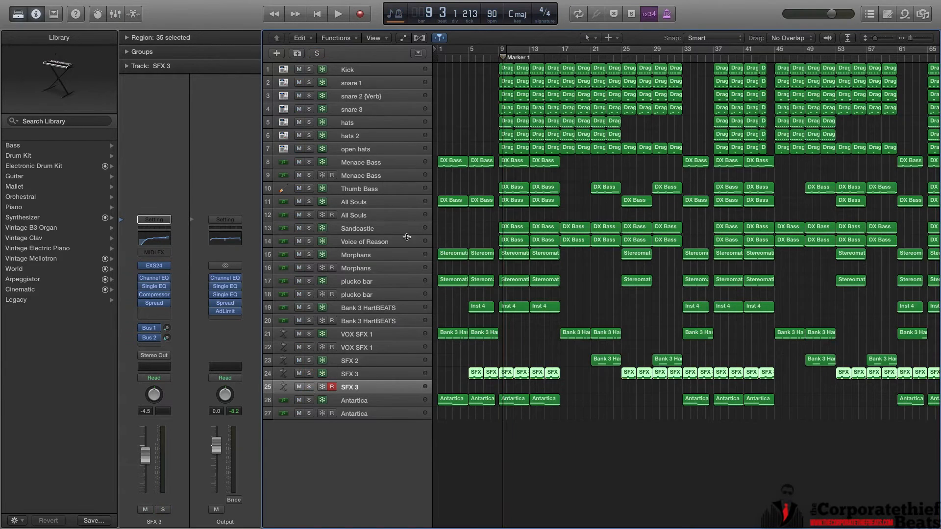
Step: Solo the original Menace Bass track and play it with a cycle range set from bar 1 to bar 9
click(309, 163)
key(space)
key(space)
drag(440, 53, 499, 55)
key(space)
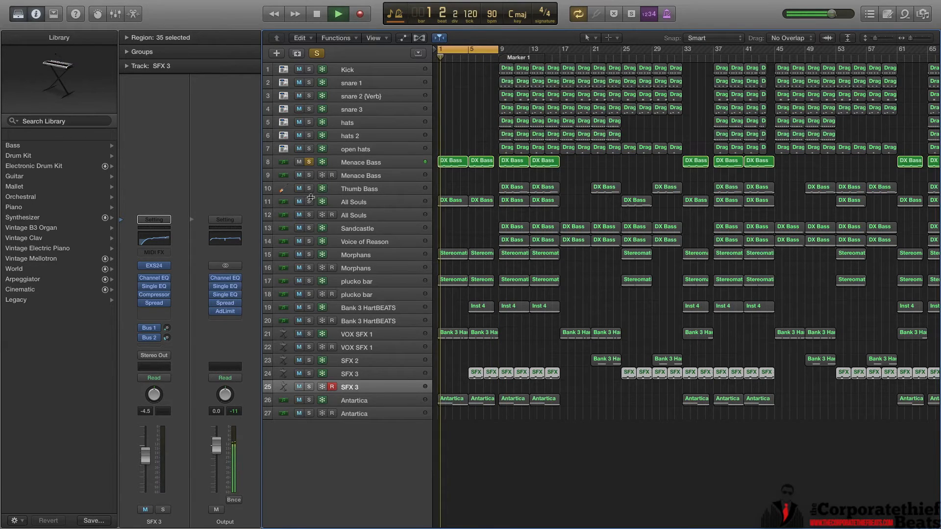
Step: Add the original All Souls, Morphans and plucko bar tracks to the solo one by one during playback, and stop
click(309, 202)
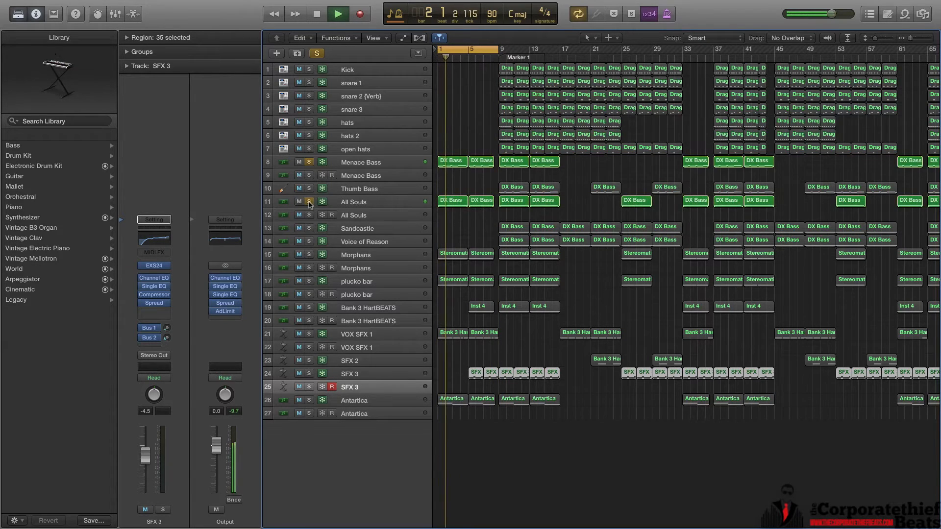
key(Return)
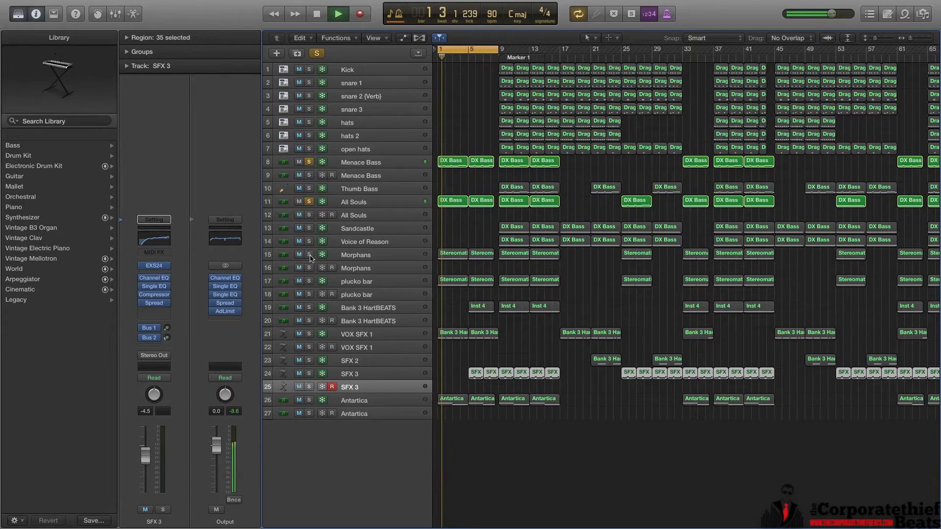
drag(310, 247, 308, 255)
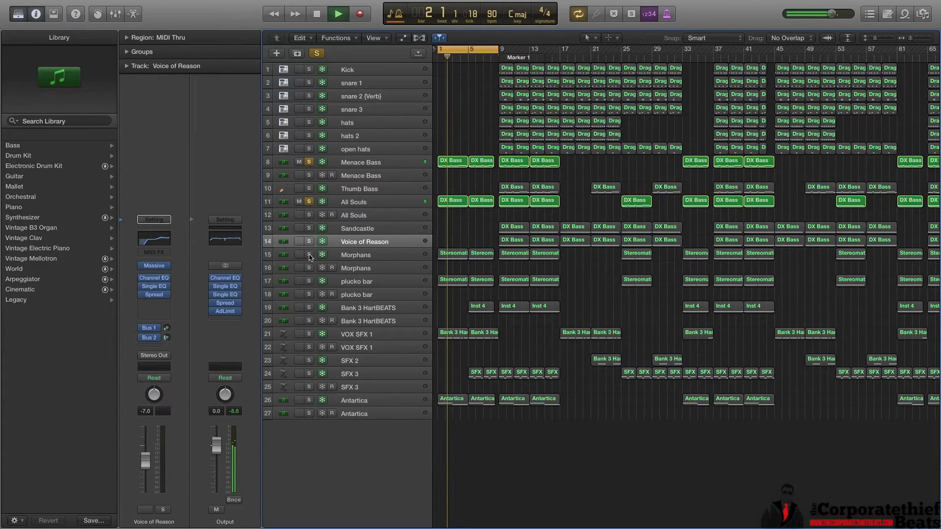
click(309, 255)
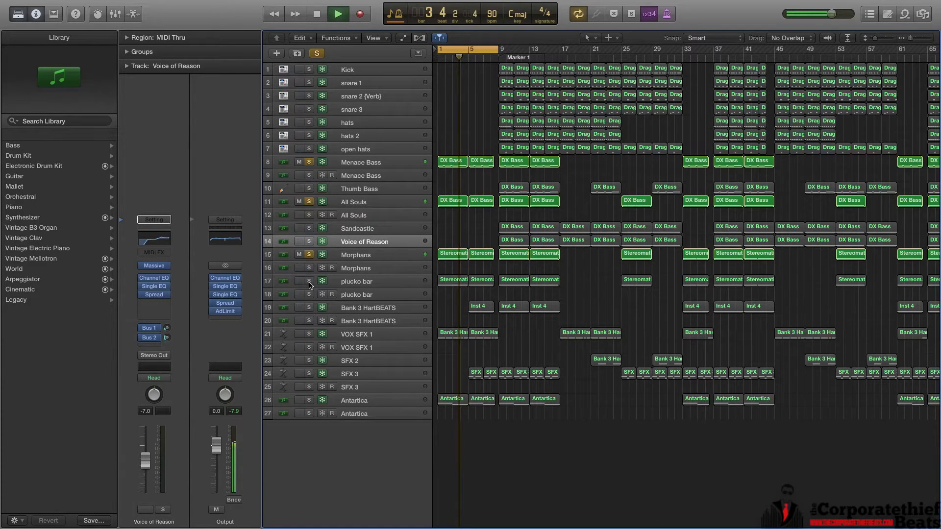
click(309, 282)
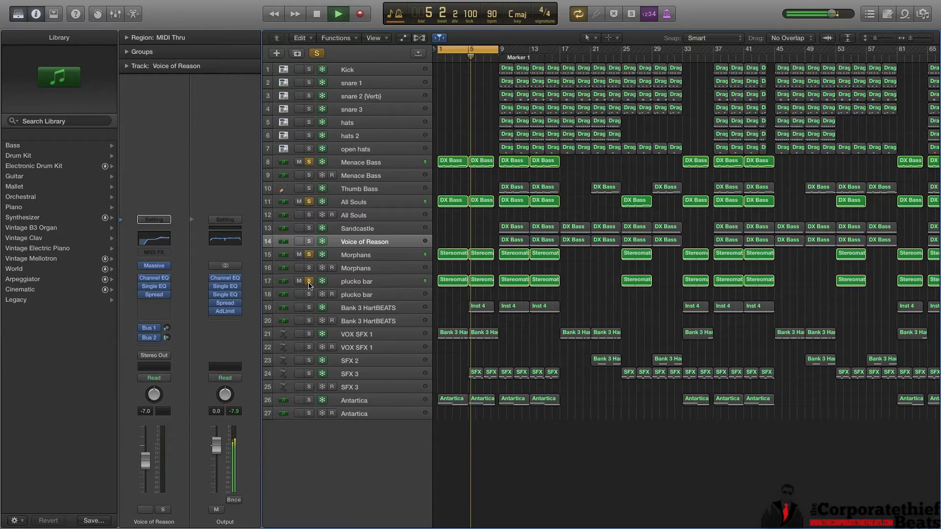
key(space)
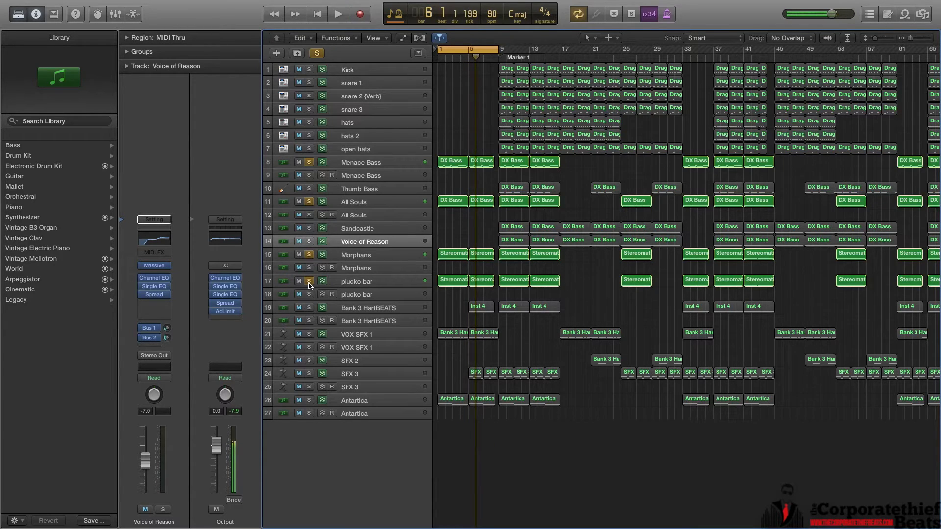
Step: Add the original VOX SFX 1 track to the solo and play the soloed layers from bar 1
click(309, 325)
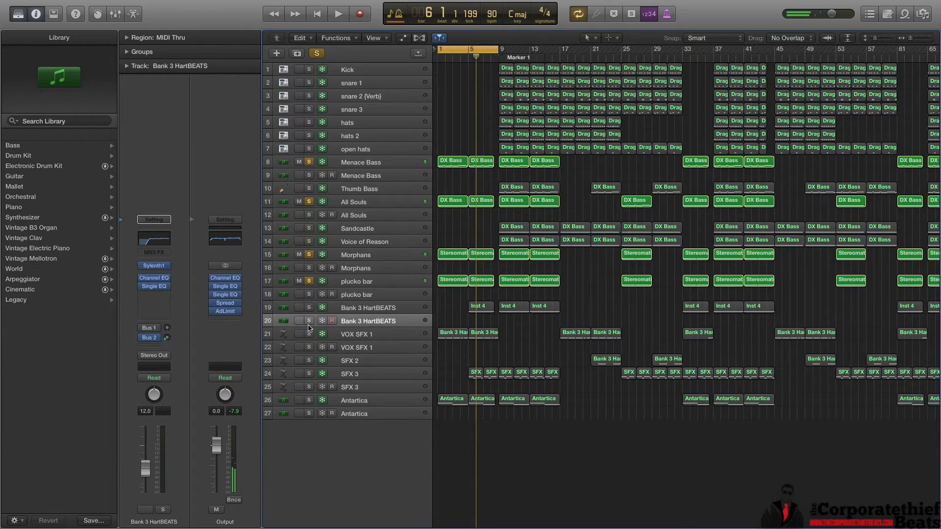
click(308, 335)
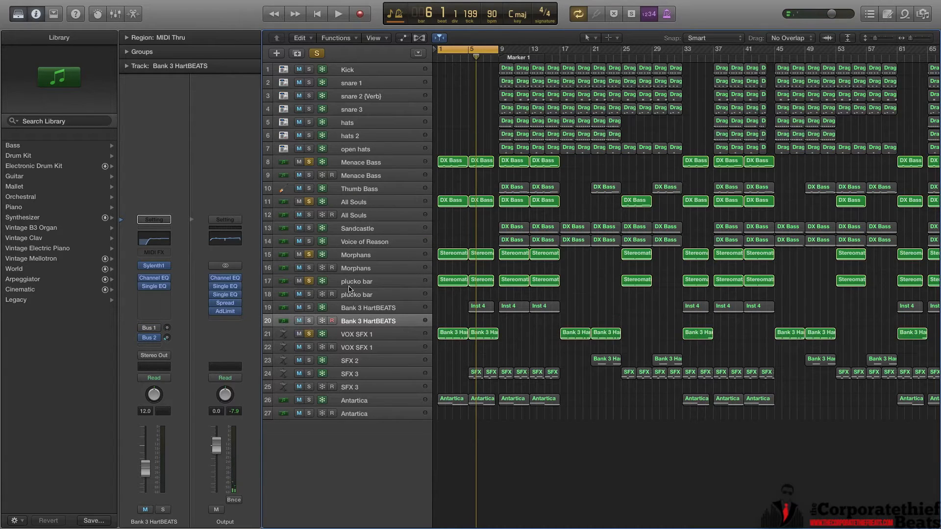
click(437, 58)
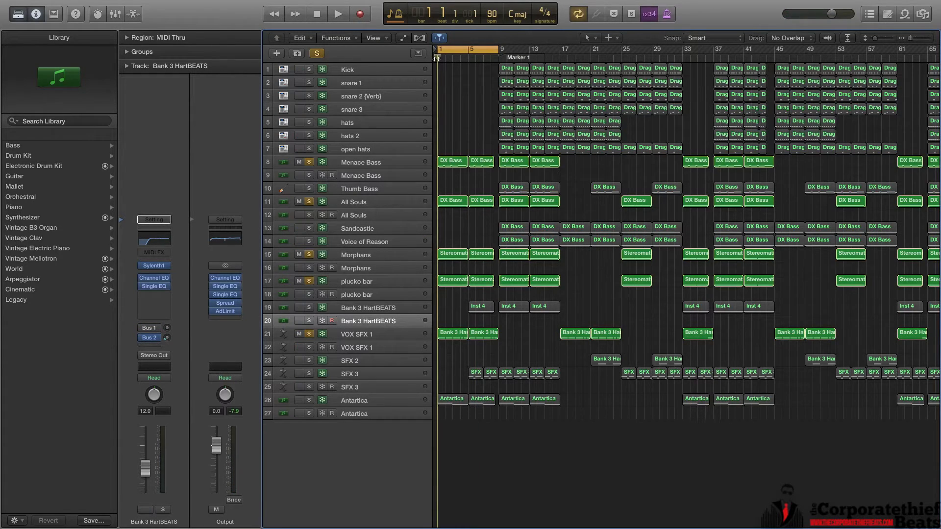
key(space)
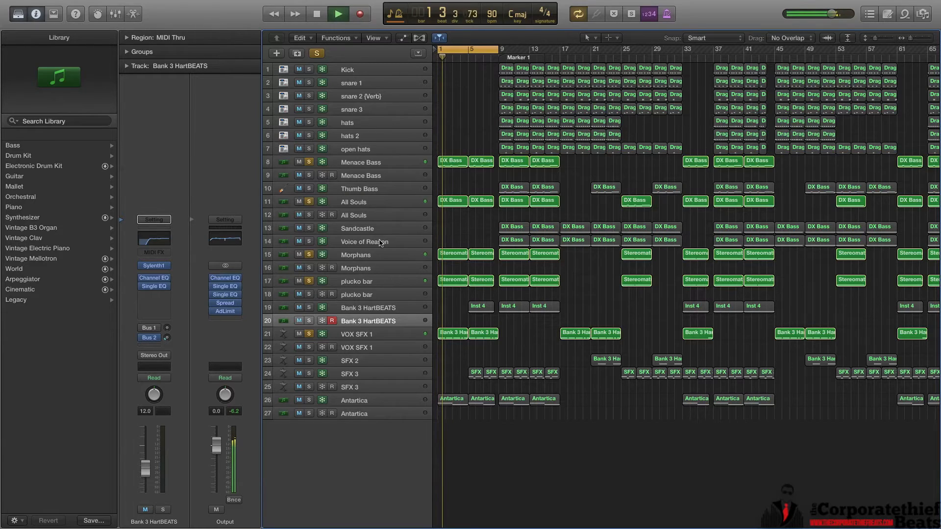
key(space)
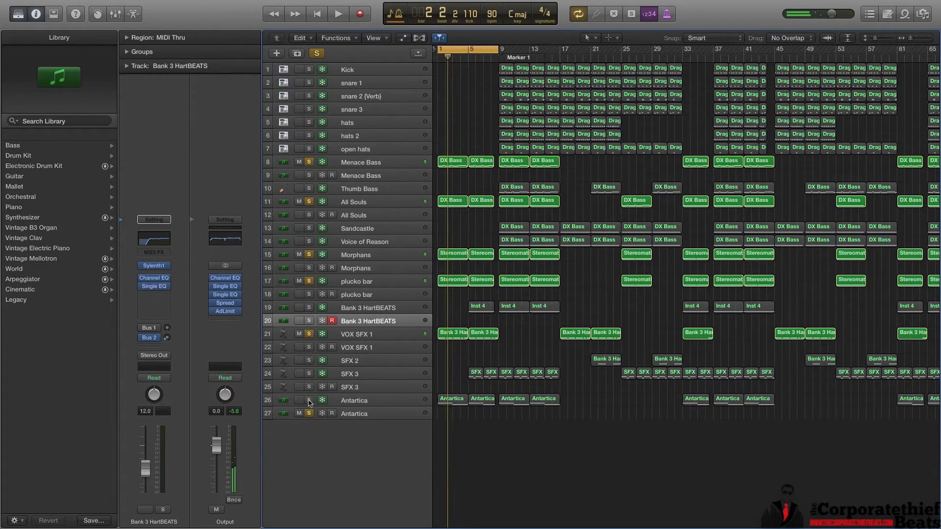
Step: Solo the original Antartica track instead of its copy and delete the duplicate Antartica track
click(309, 400)
click(310, 415)
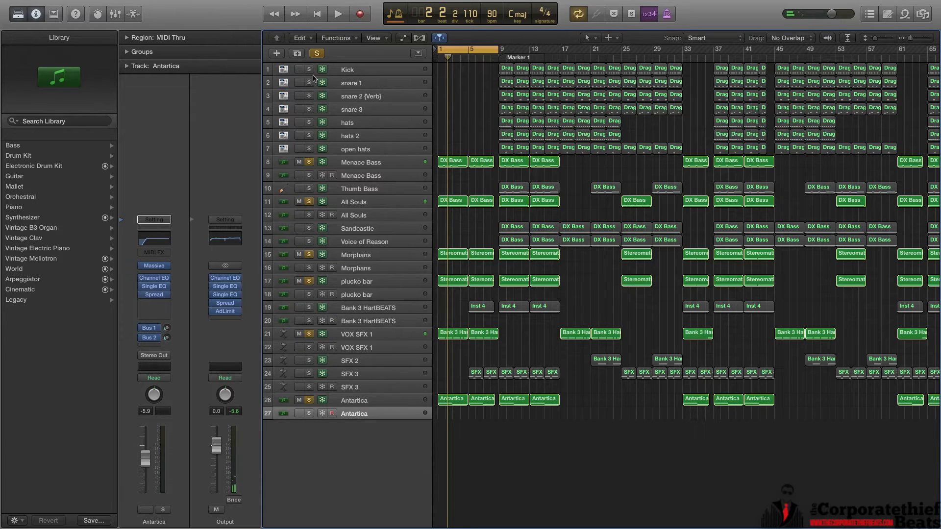
key(super+BackSpace)
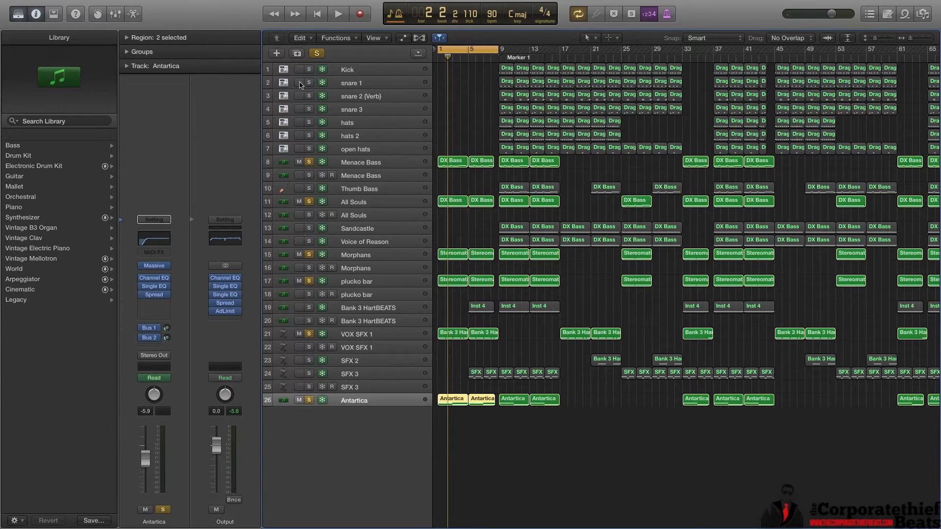
Step: Play the soloed tracks, including Antartica, from bar 1 into bar 3
click(438, 58)
key(space)
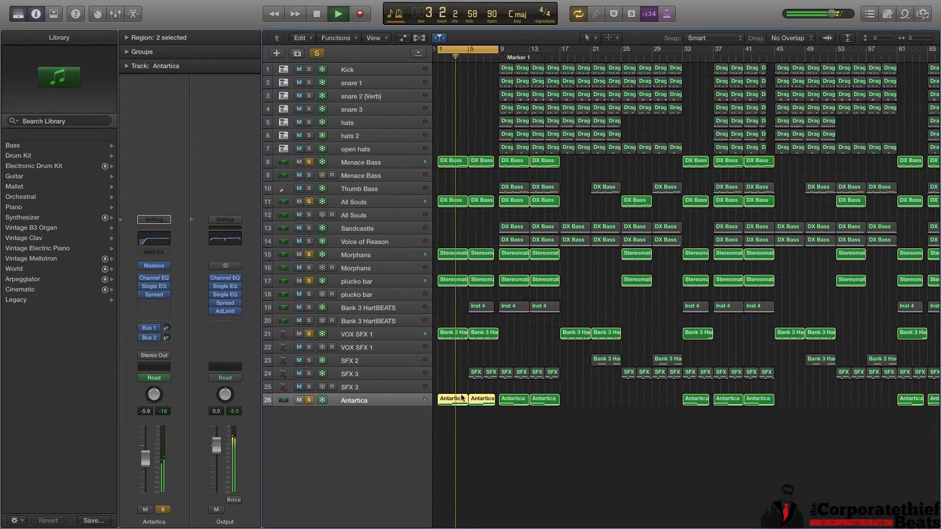
key(space)
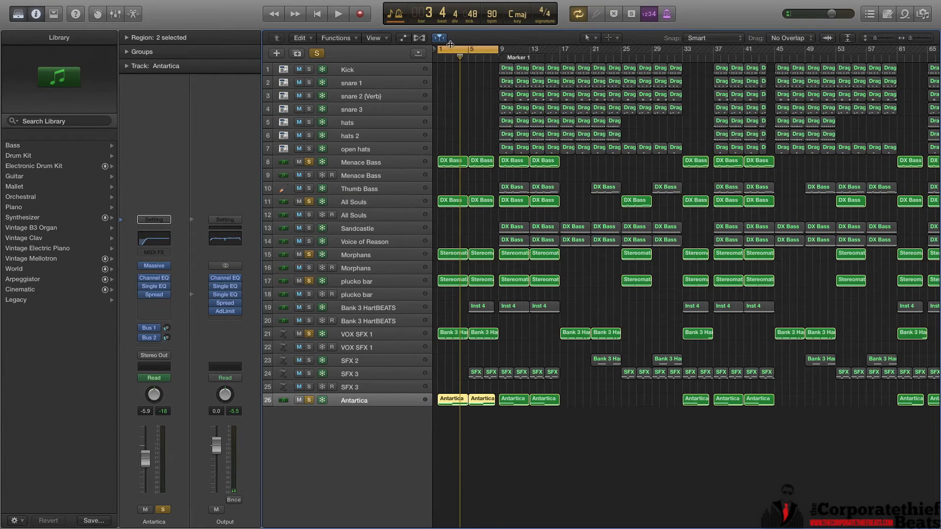
Step: Clear the region selection and add the original SFX 3 and Bank 3 HartBEATS tracks to the solo
scroll(456, 51, right, 1)
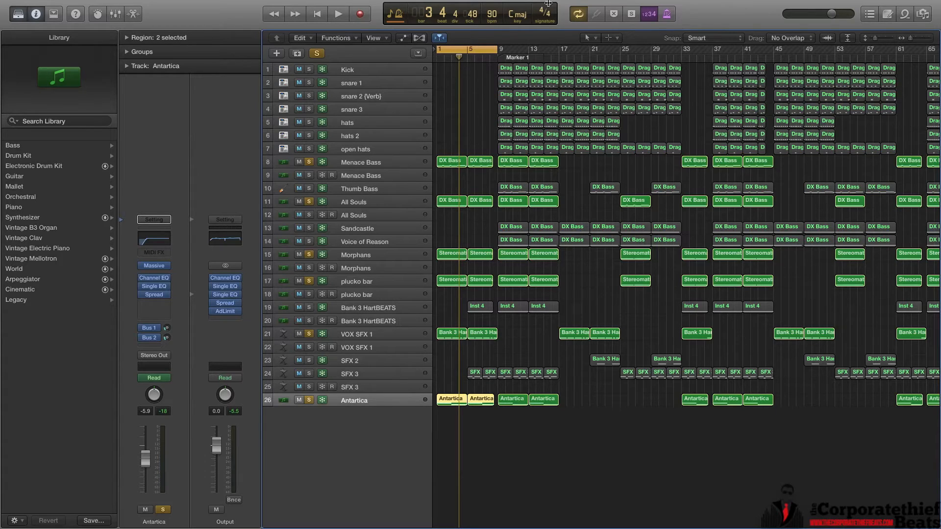
mouse_move(475, 387)
mouse_down()
mouse_move(492, 350)
mouse_move(487, 304)
mouse_move(488, 387)
mouse_up()
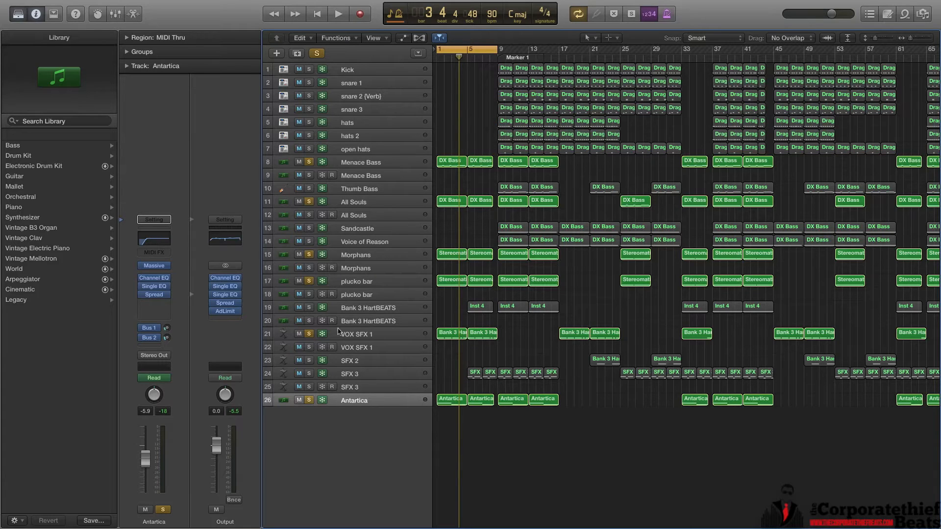
click(310, 374)
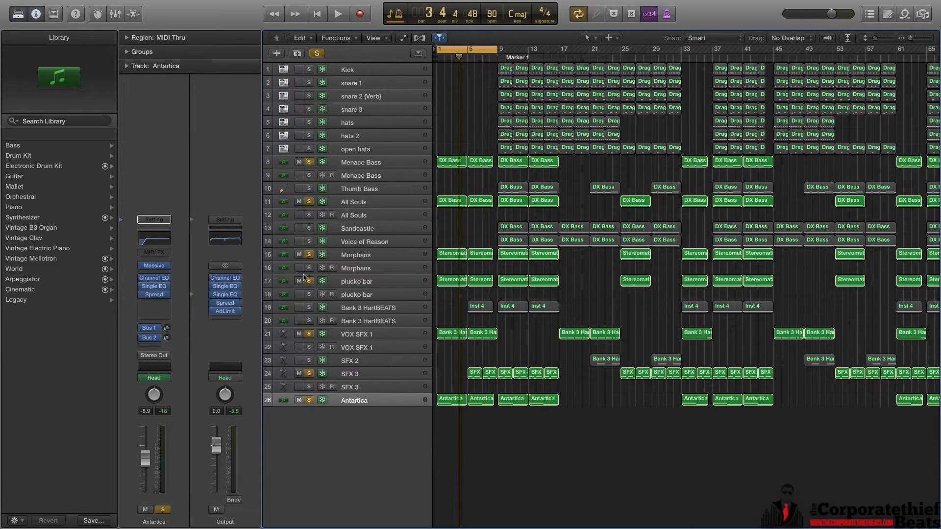
click(310, 308)
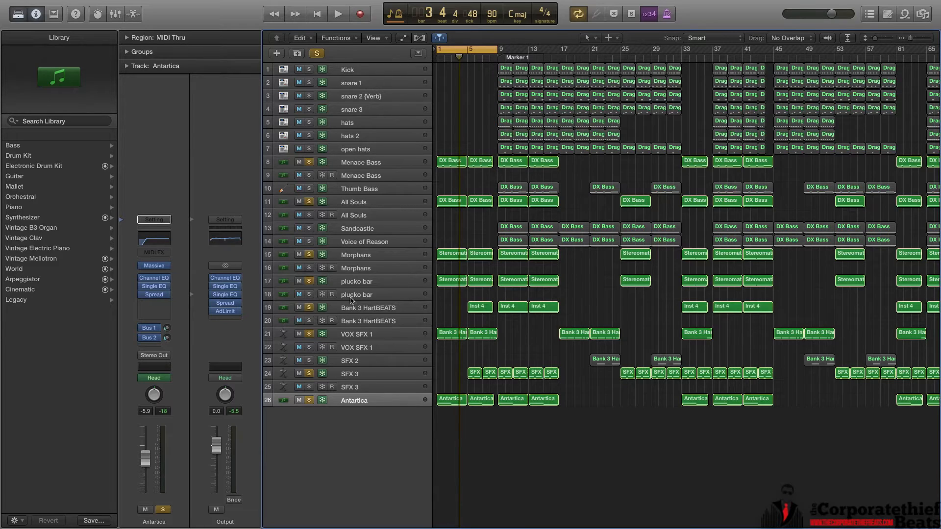
Step: Play the soloed tracks from bar 5 into bar 8, turning cycle mode off during playback
key(space)
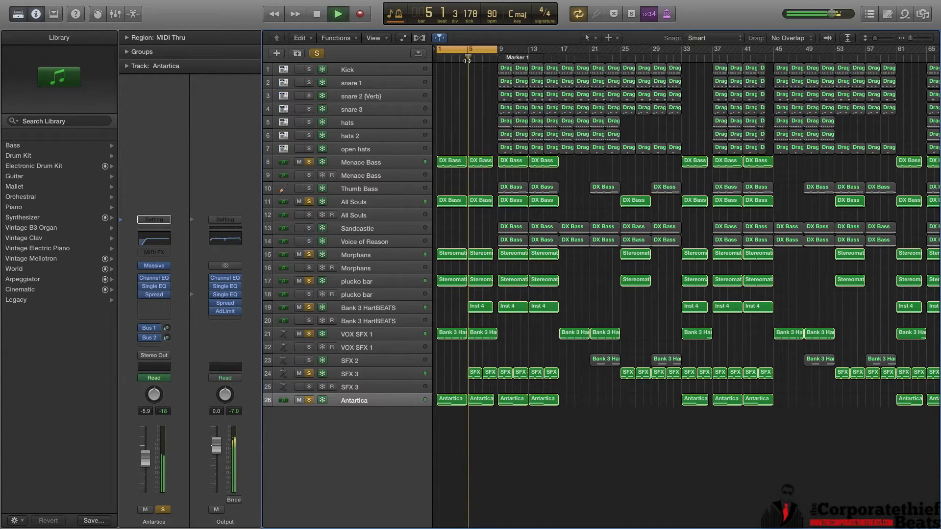
click(466, 57)
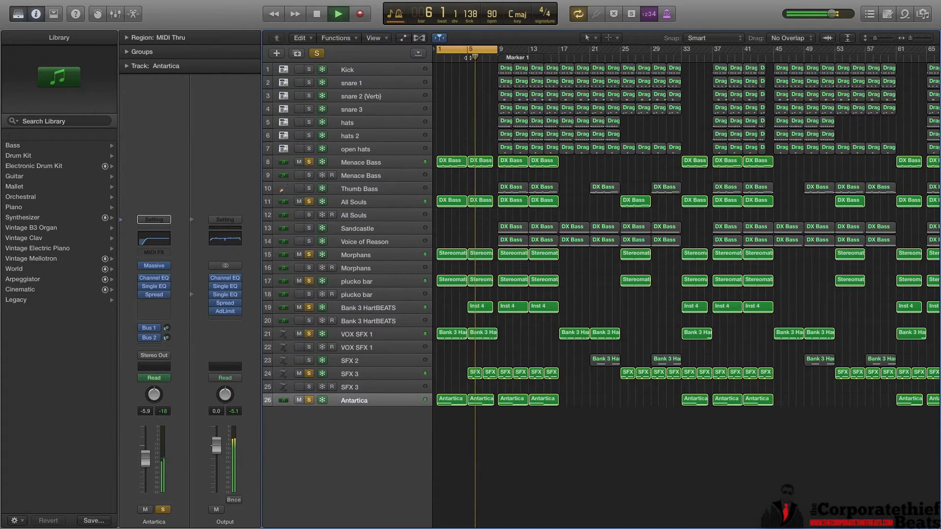
key(c)
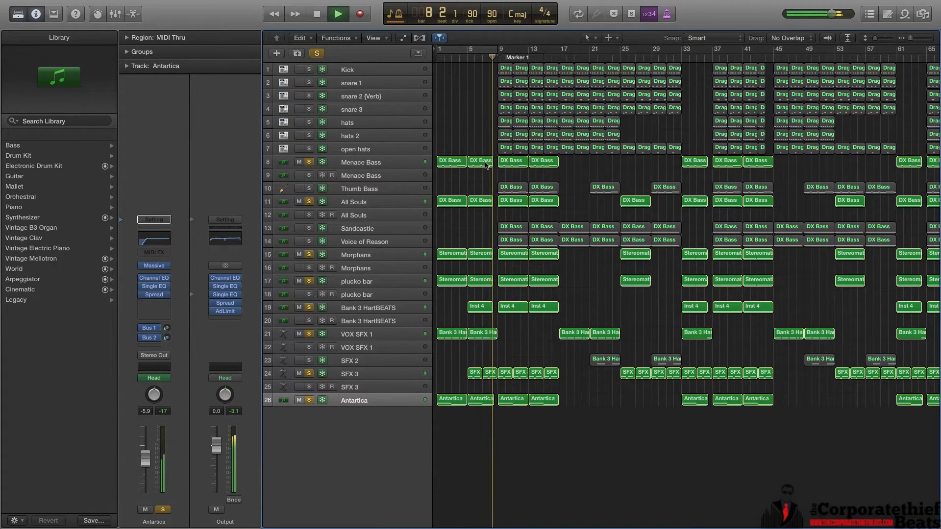
key(space)
Step: View the notes of the Antartica region at bar 5 in the Piano Roll and return to the full track list
click(480, 403)
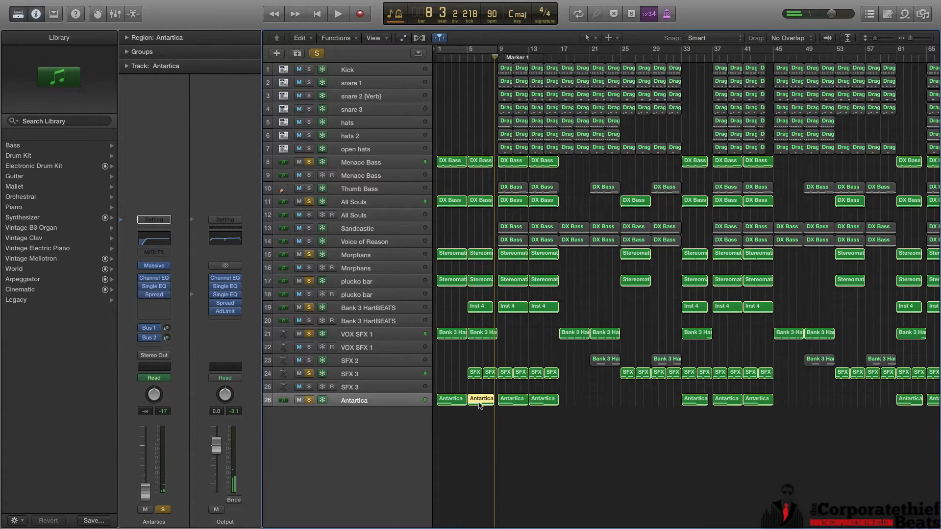
double_click(480, 403)
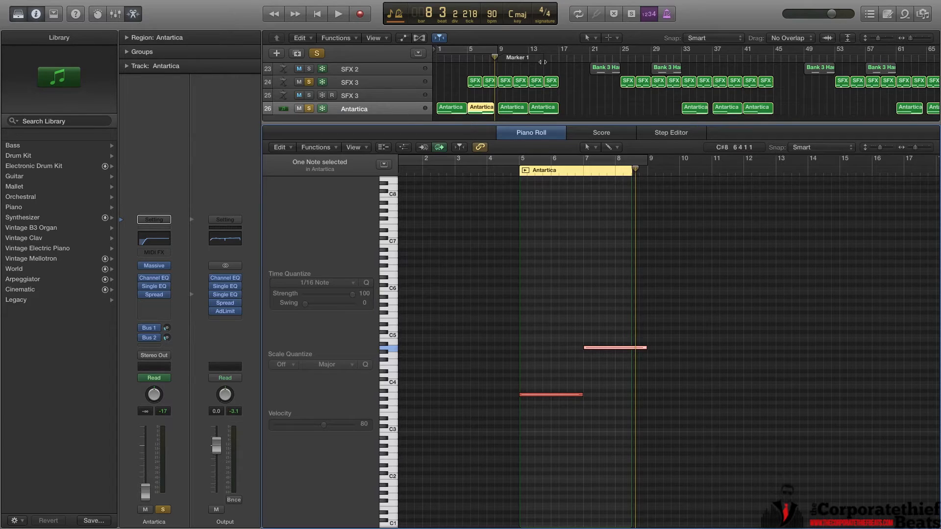
click(486, 49)
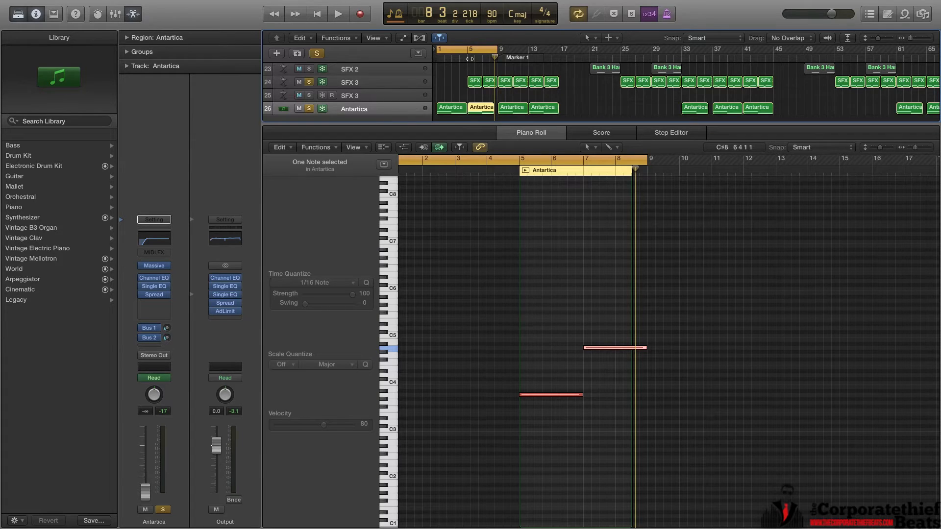
key(x)
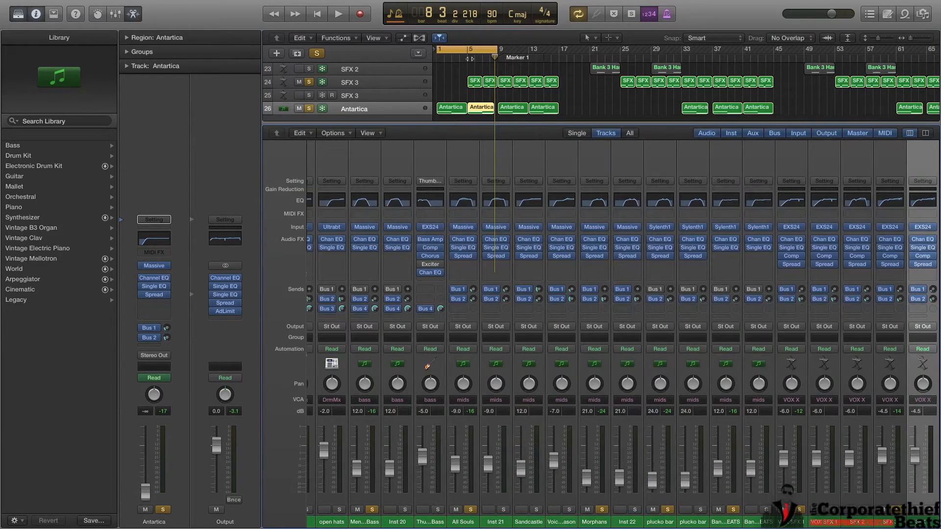
key(x)
key(x)
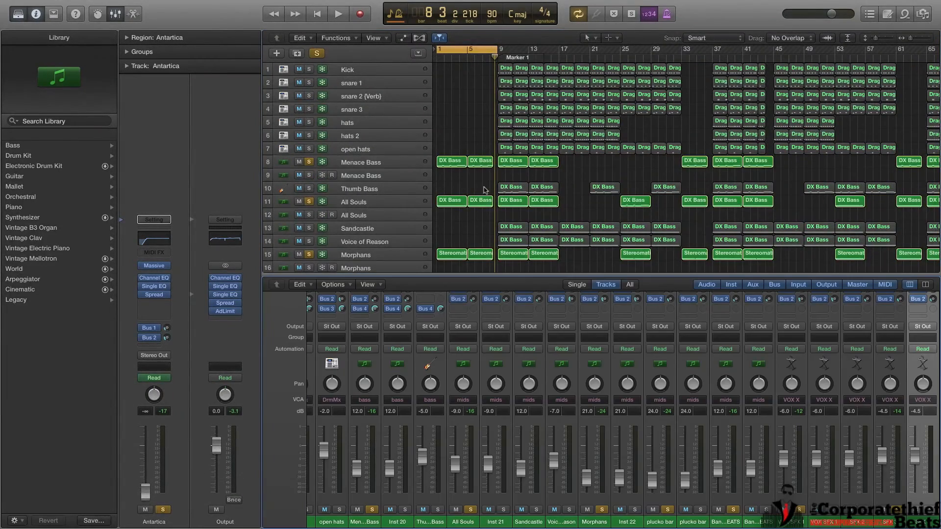
key(x)
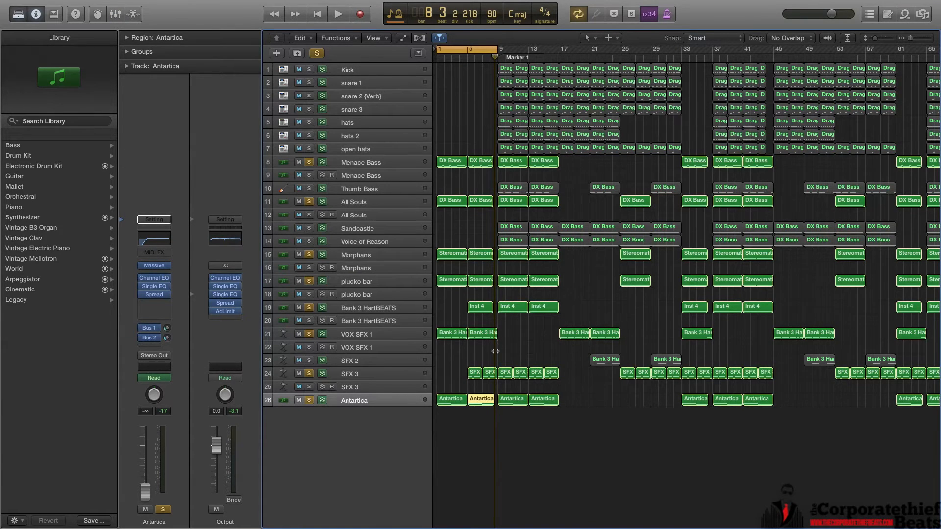
Step: Turn off cycle mode and clear all solos, and play the full arrangement from bar 5 into bar 10
click(482, 51)
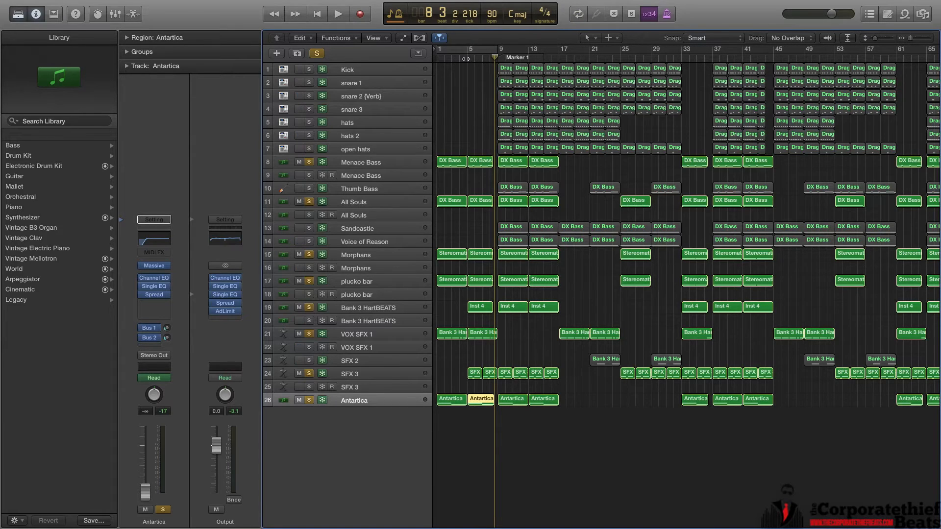
click(317, 53)
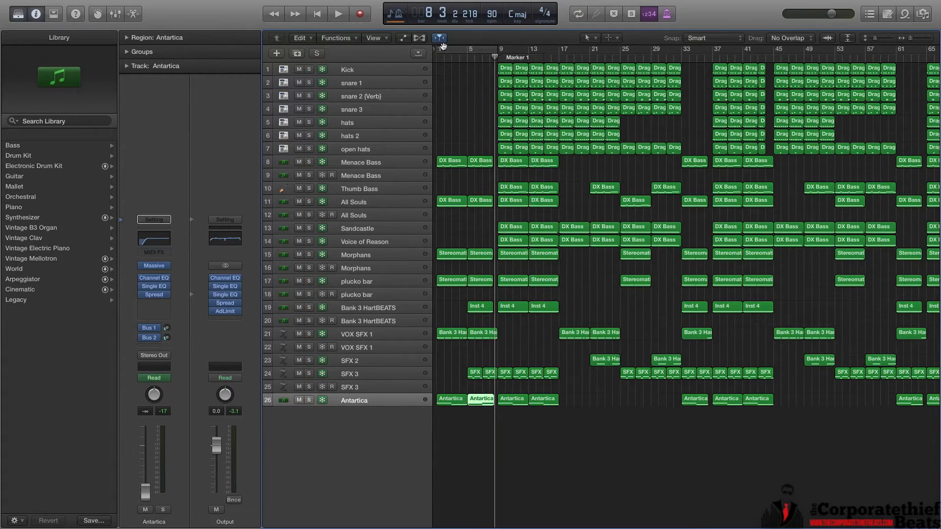
click(468, 56)
key(space)
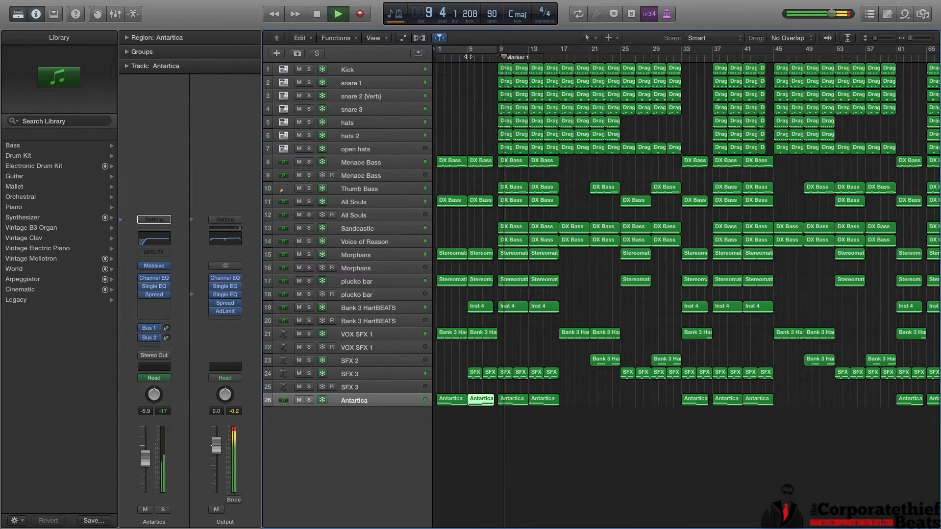
key(space)
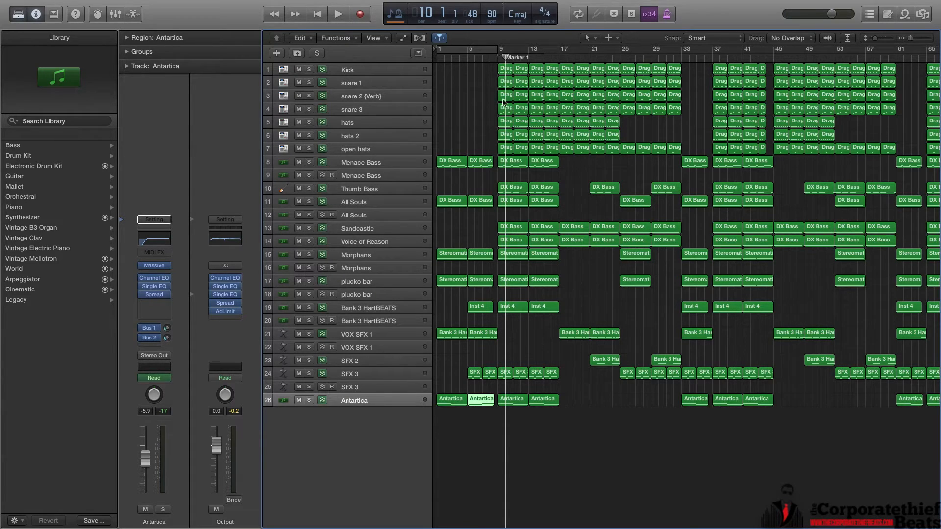
Step: Solo the Kick track and view the notes of its bar 9 region enlarged in the Piano Roll
click(309, 69)
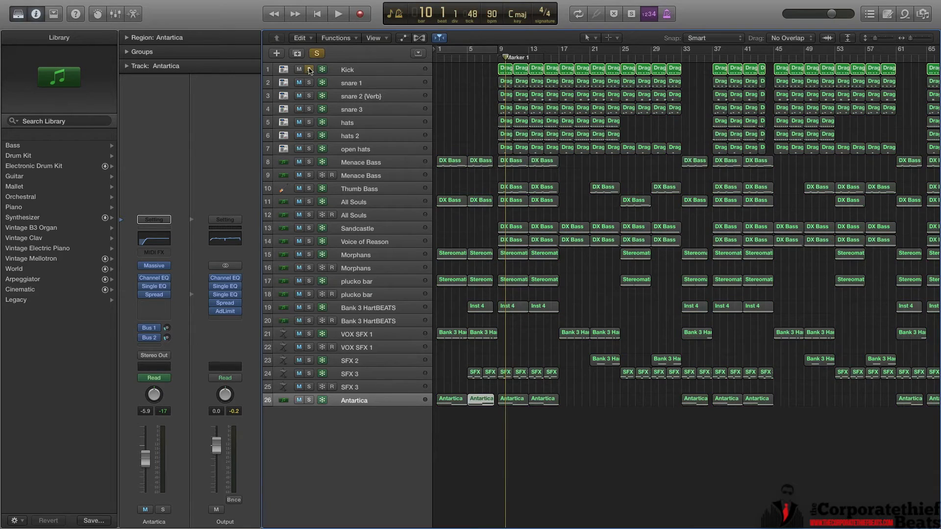
click(309, 83)
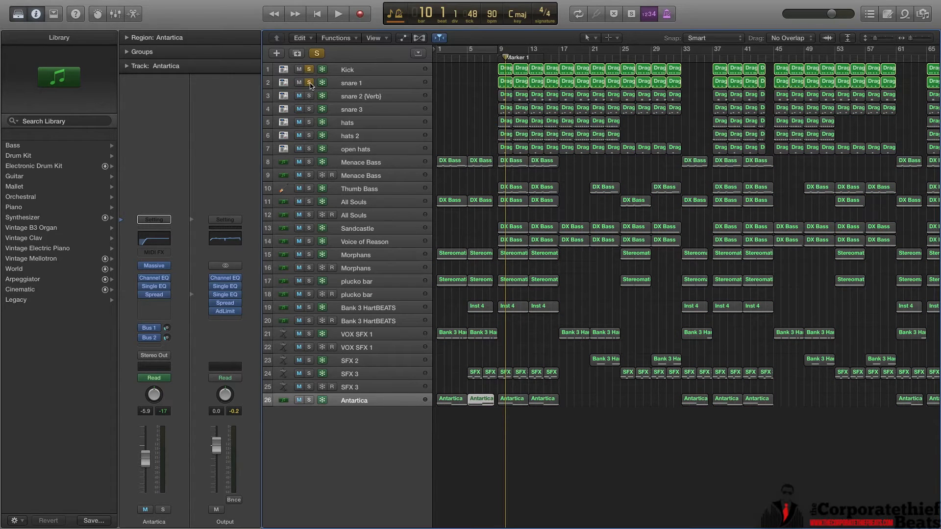
click(309, 83)
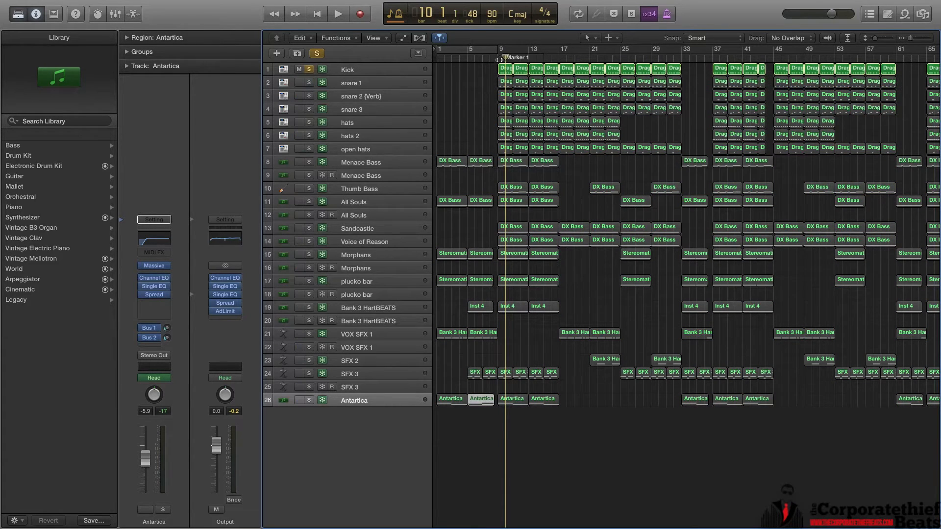
click(506, 73)
double_click(507, 72)
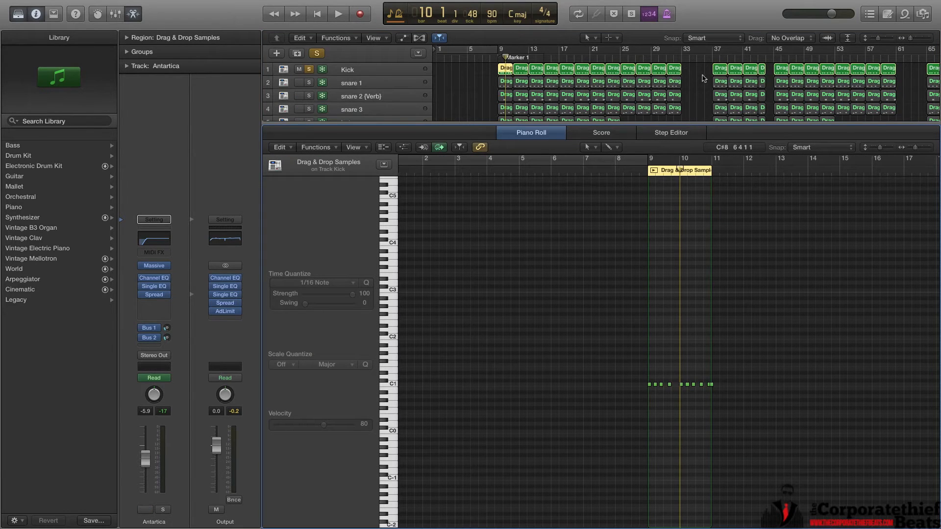
drag(916, 147, 924, 147)
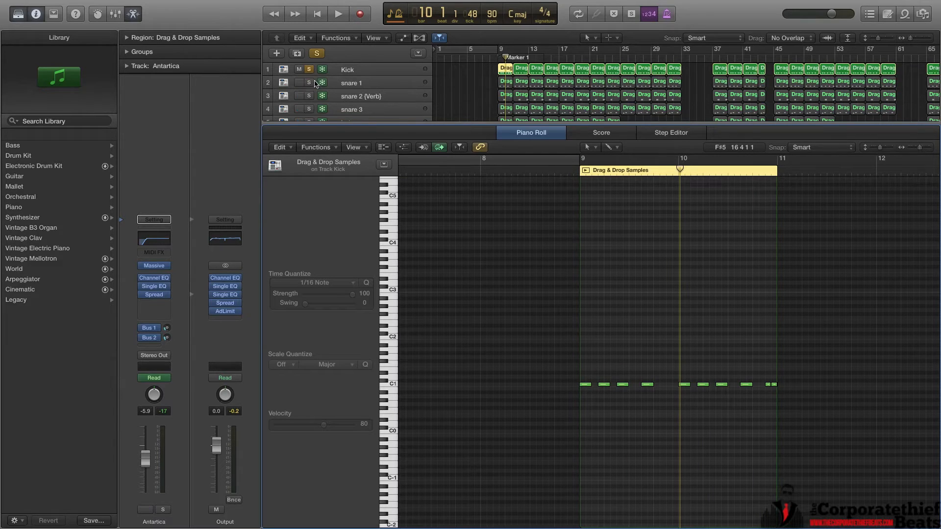
Step: Add snare 1 and snare 2 (Verb) to the solo and play the tracks from bar 10 into bar 11
click(309, 83)
click(309, 96)
key(space)
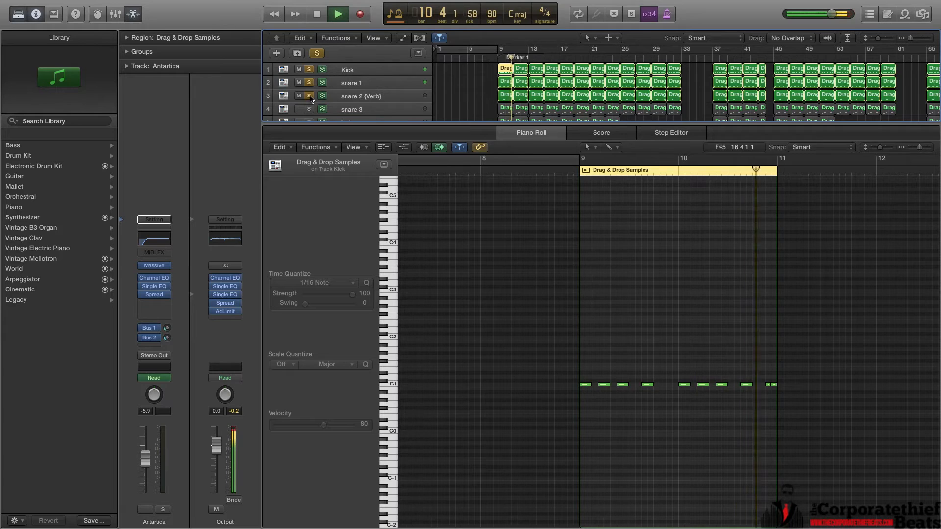
key(space)
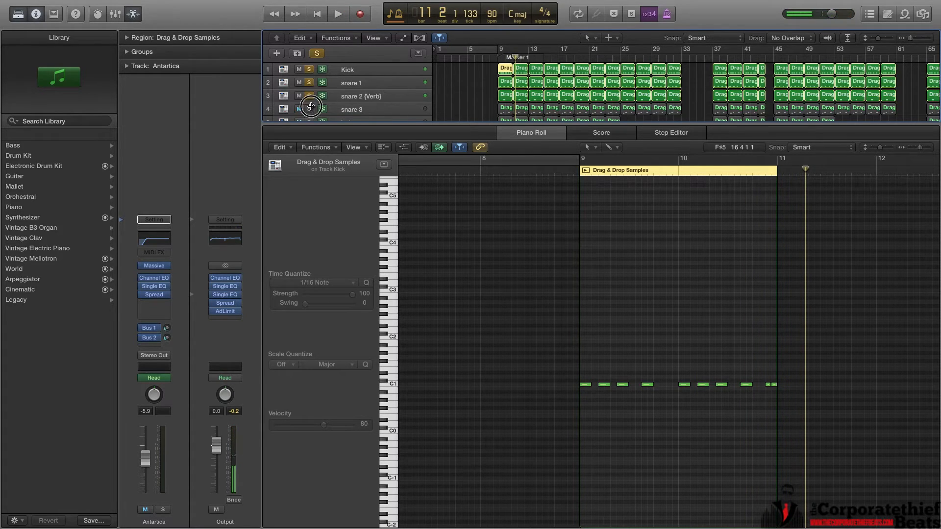
Step: Add snare 3 to the solo and play the kick and snares from bar 9 into bar 12
click(309, 109)
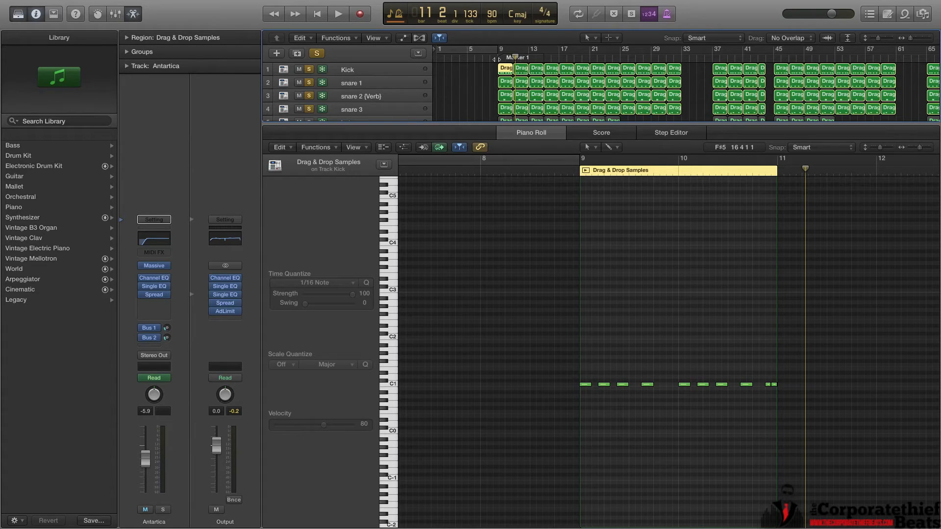
click(497, 58)
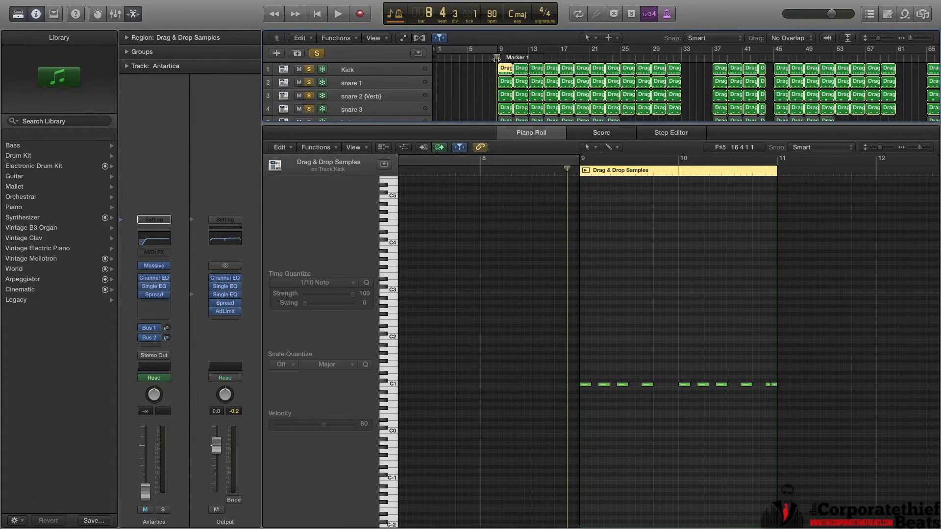
key(space)
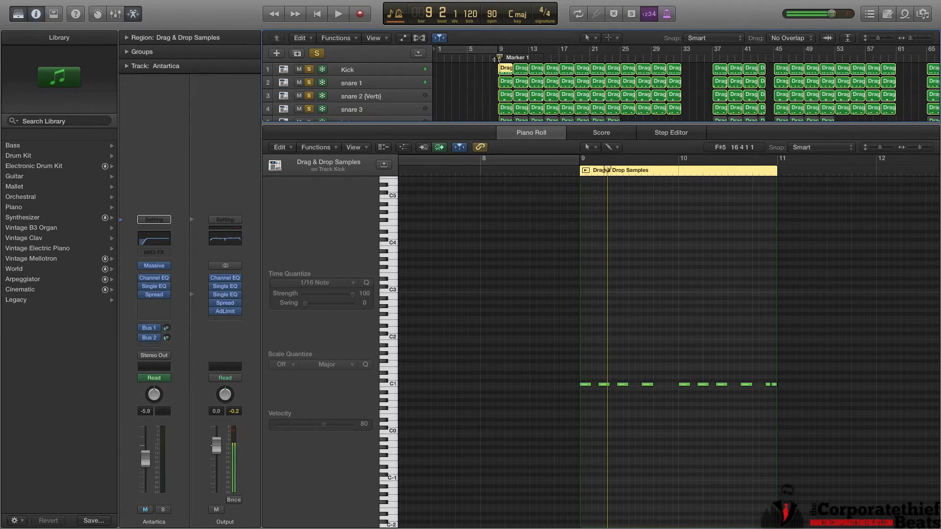
click(496, 59)
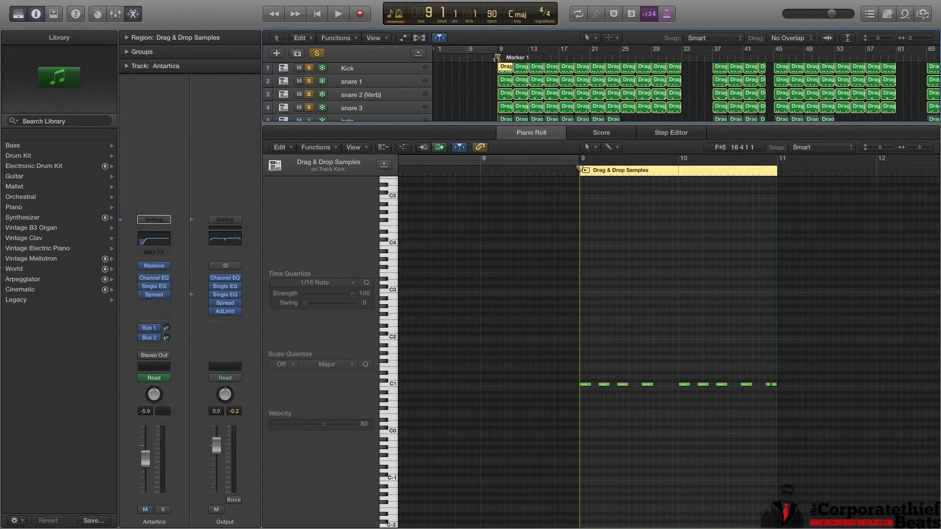
key(space)
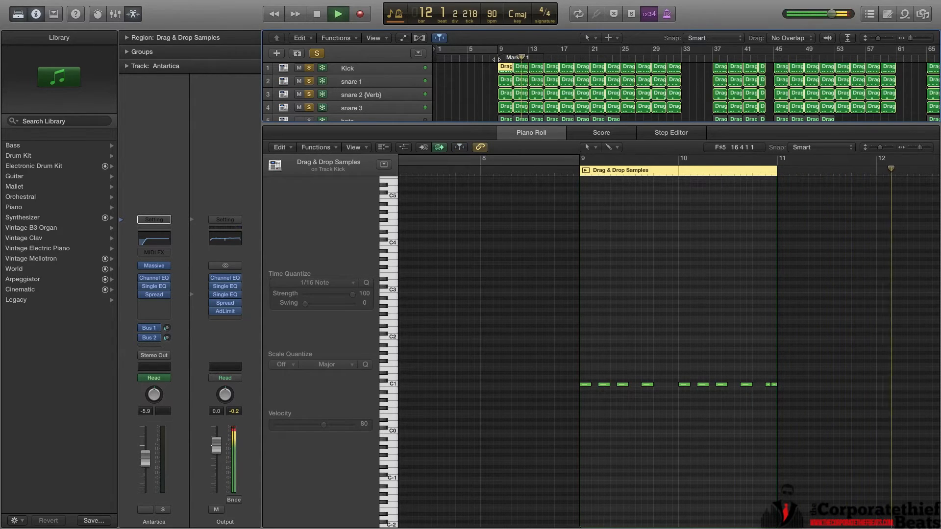
key(space)
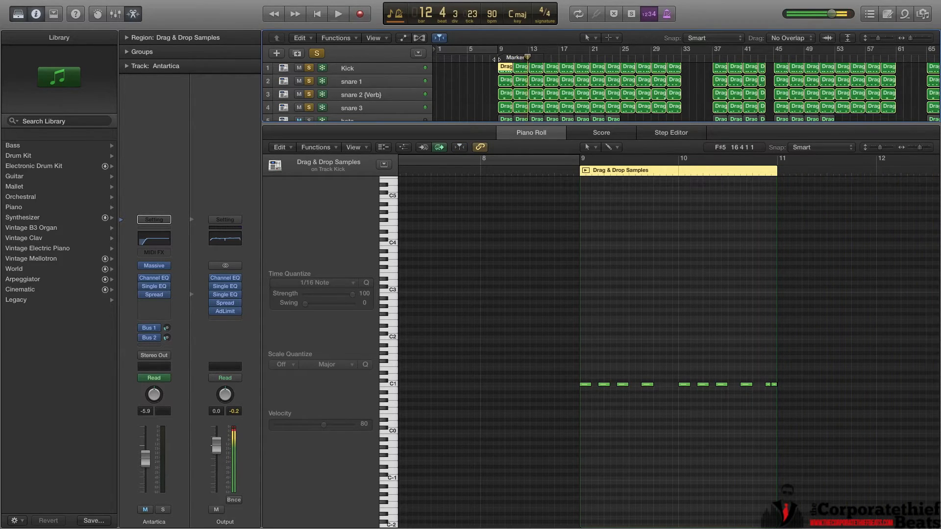
Step: Display the bar 9 kick and snare regions' notes together in the Piano Roll and play part of bar 9
click(493, 69)
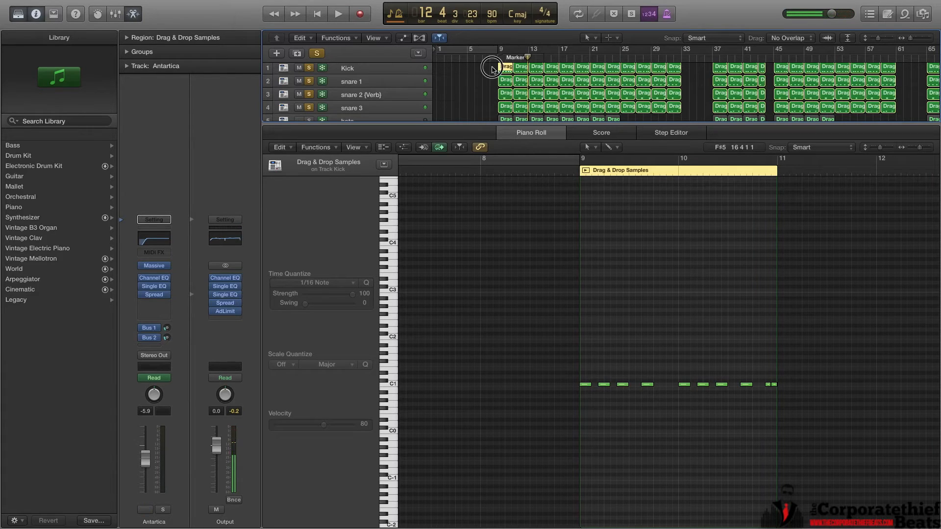
drag(493, 69, 512, 116)
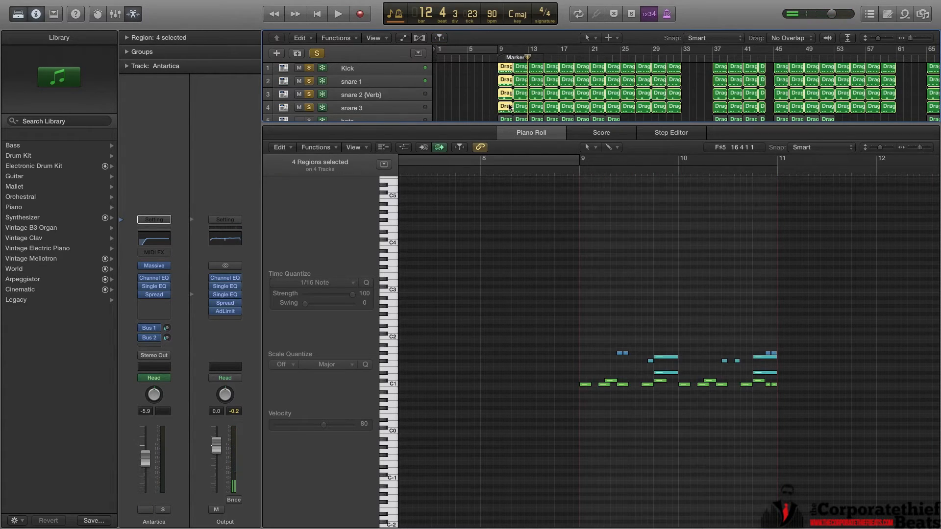
click(499, 62)
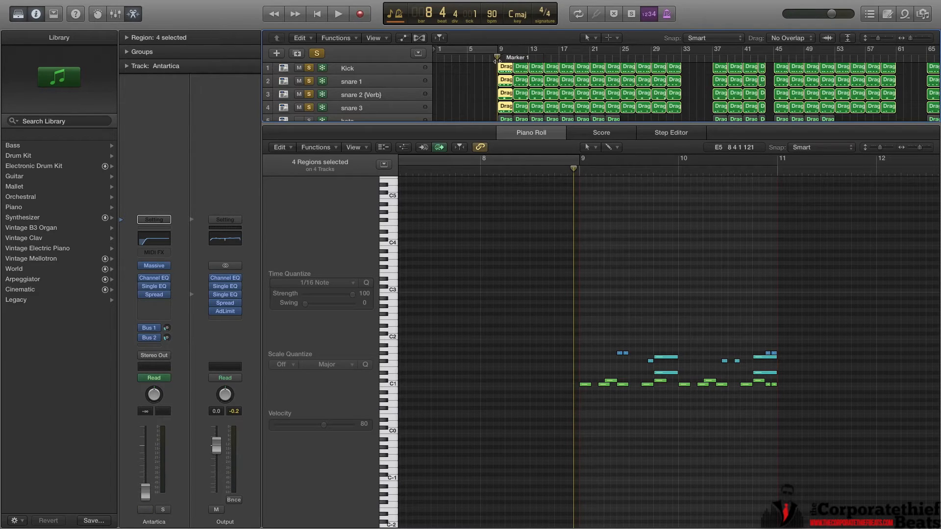
key(space)
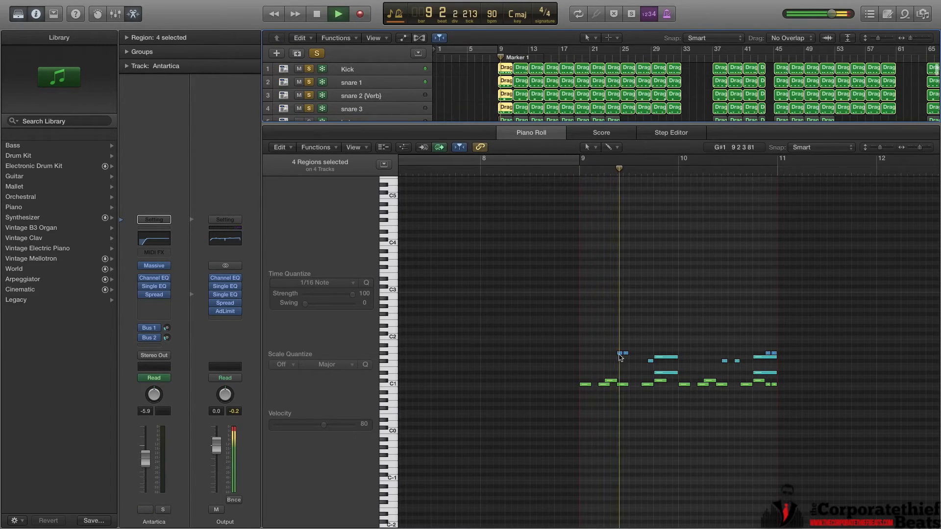
key(space)
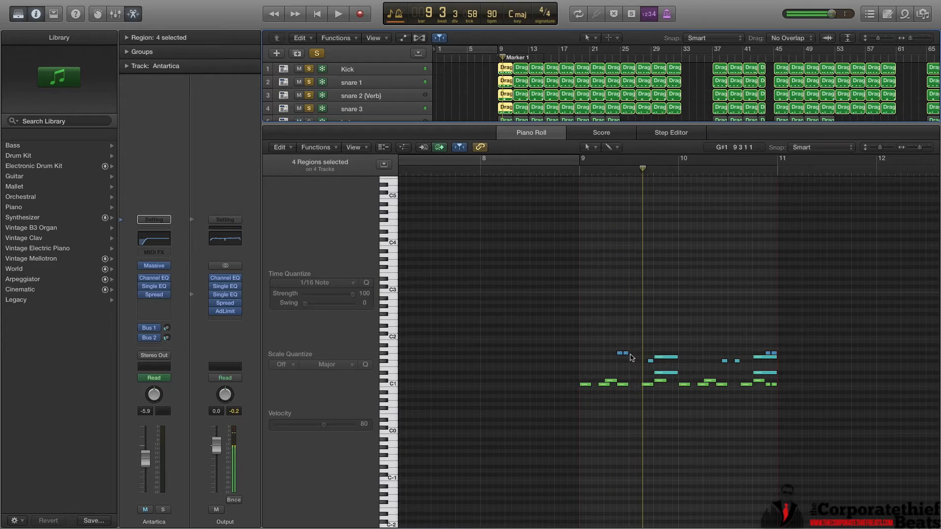
Step: Add the hats, hats 2, open hats and first Menace Bass tracks to the solo
scroll(438, 81, down, 2)
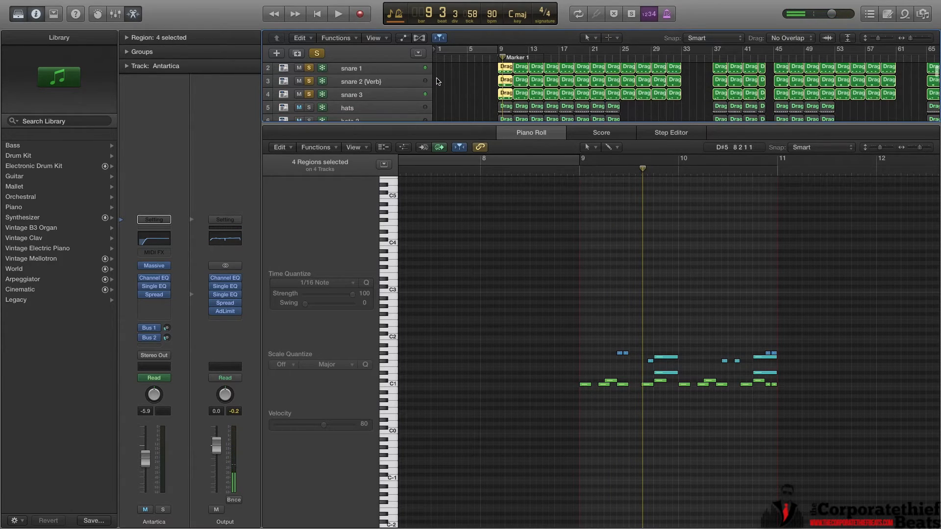
scroll(438, 84, up, 2)
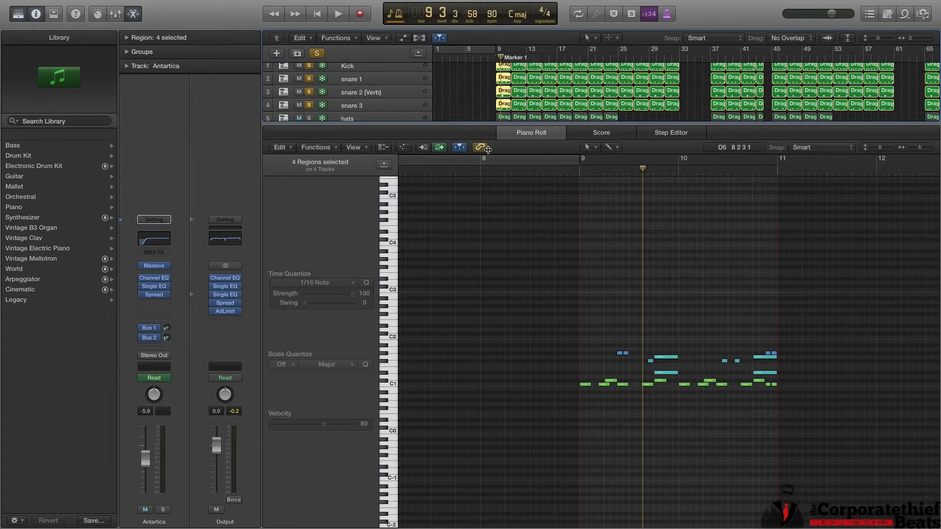
scroll(453, 82, down, 1)
click(309, 106)
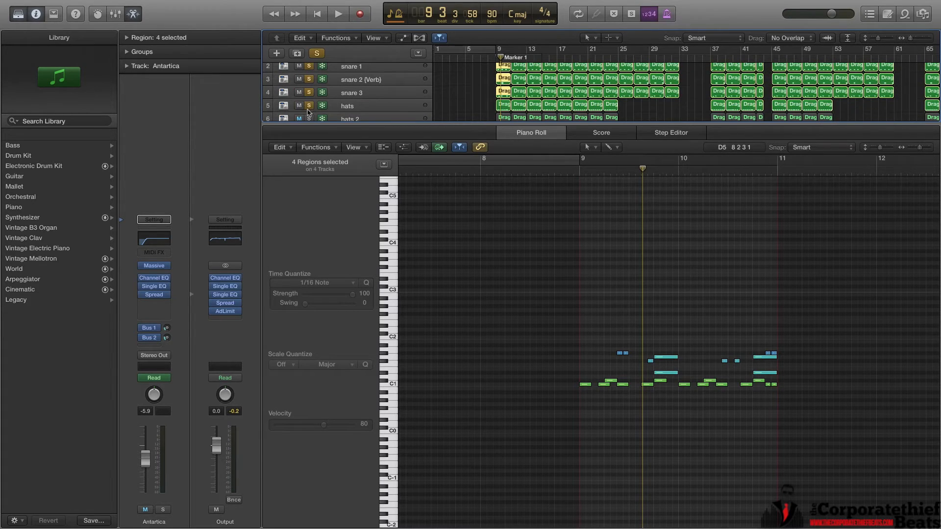
scroll(309, 115, down, 3)
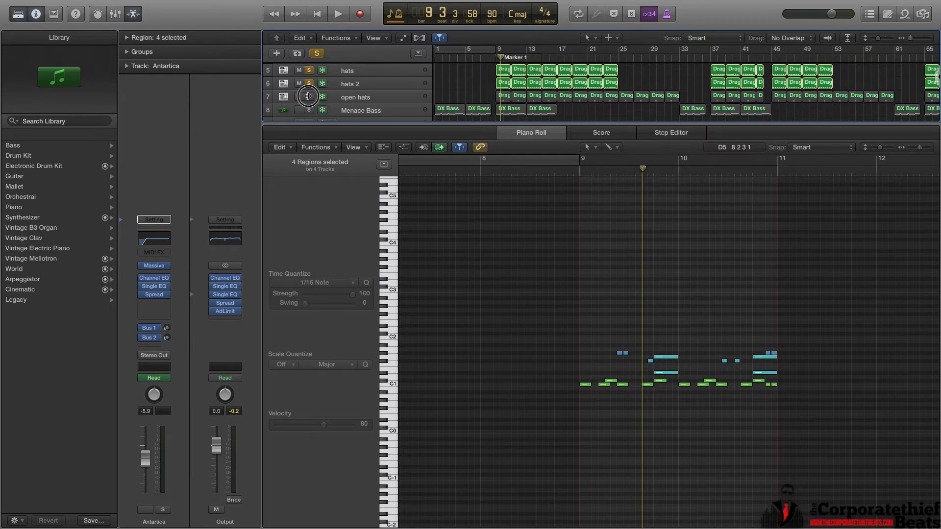
click(309, 97)
click(309, 110)
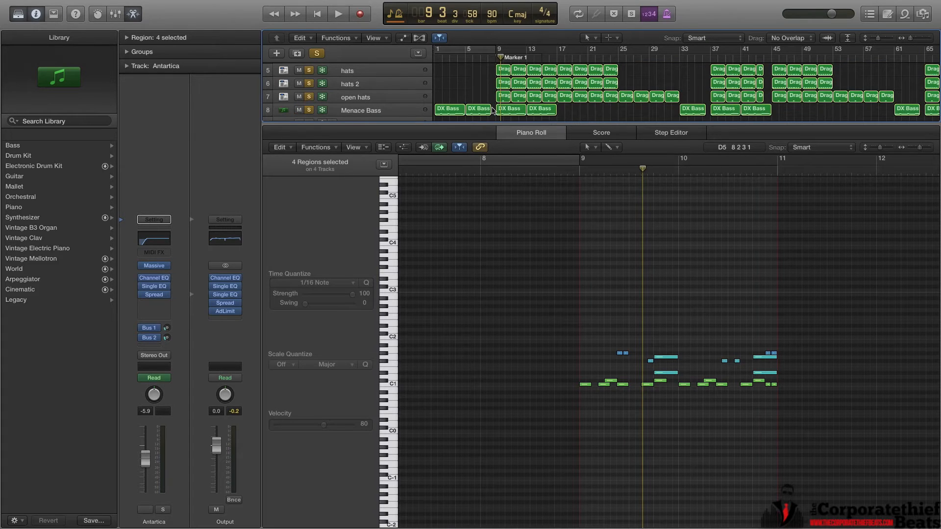
Step: Bring up the mixer in place of the Piano Roll and return to the full track list
key(x)
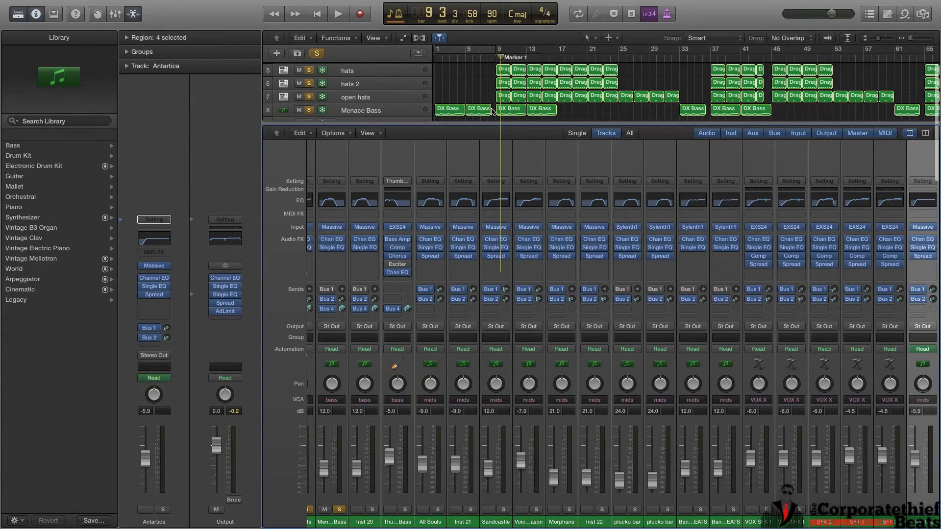
key(x)
key(x)
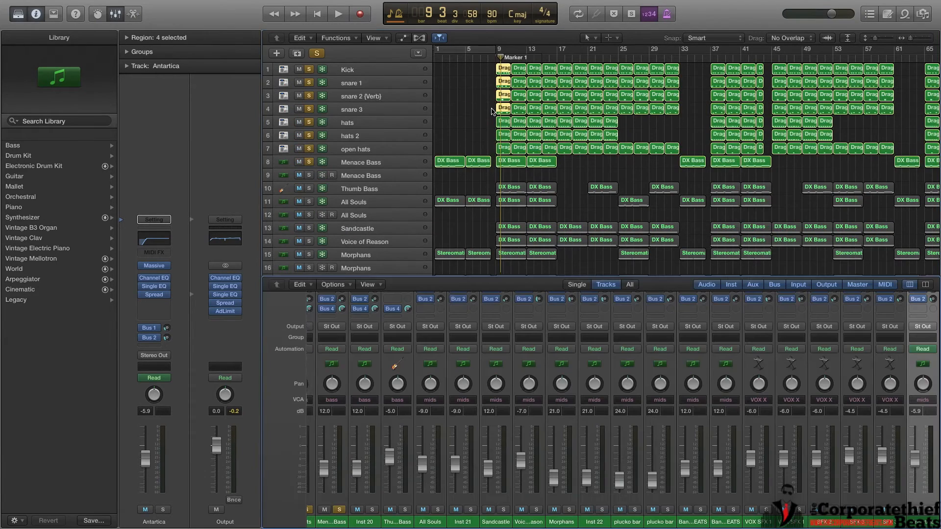
scroll(493, 111, up, 2)
key(x)
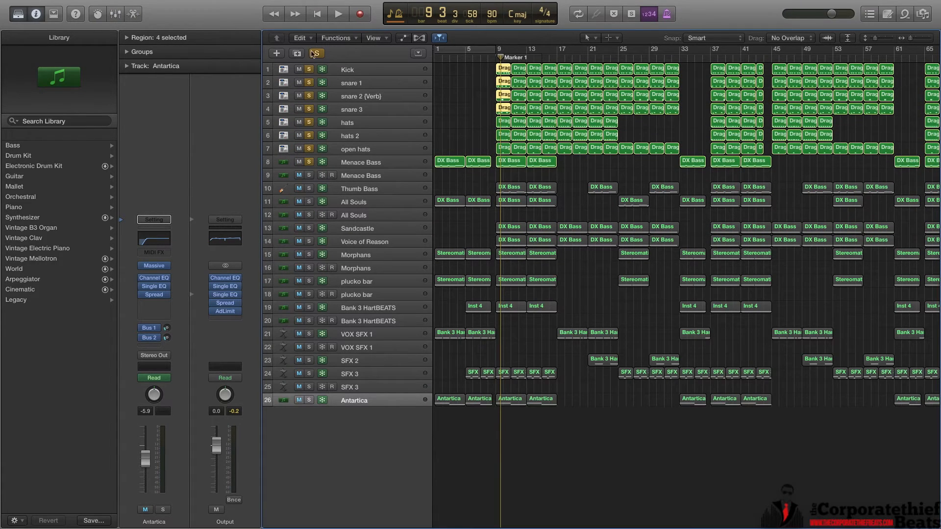
Step: Duplicate the Kick track with its Ultrabeat settings and select the new track
click(368, 72)
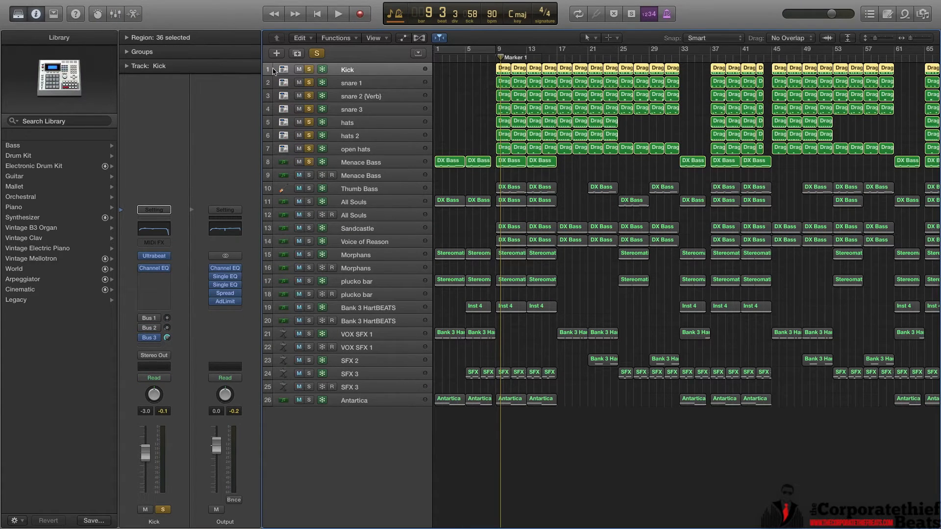
click(297, 54)
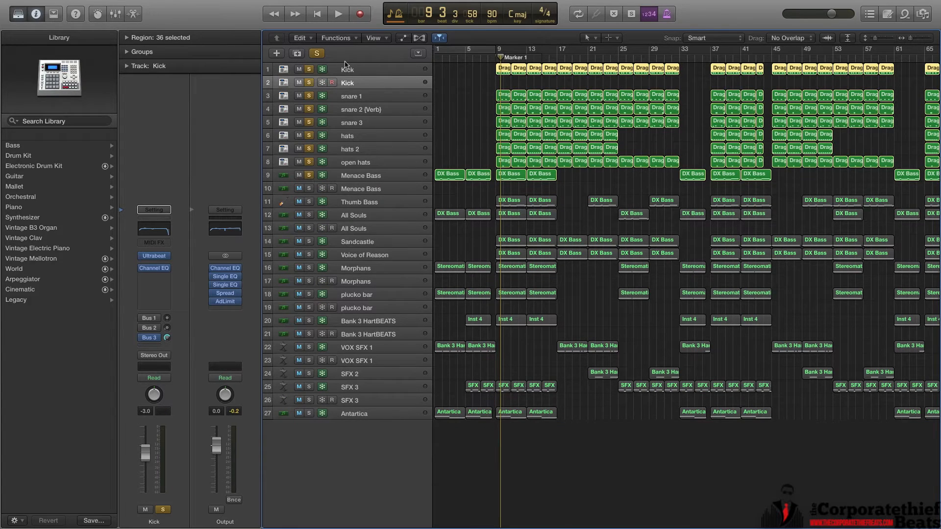
click(352, 83)
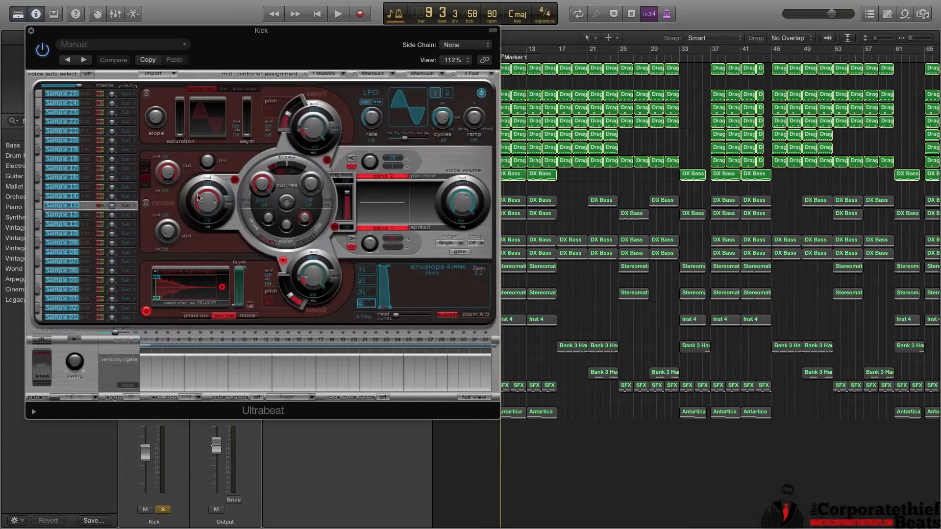
Step: Audition the drum samples in the duplicated Kick track's Ultrabeat, starting from Sample 01, and close the instrument
click(37, 320)
click(41, 318)
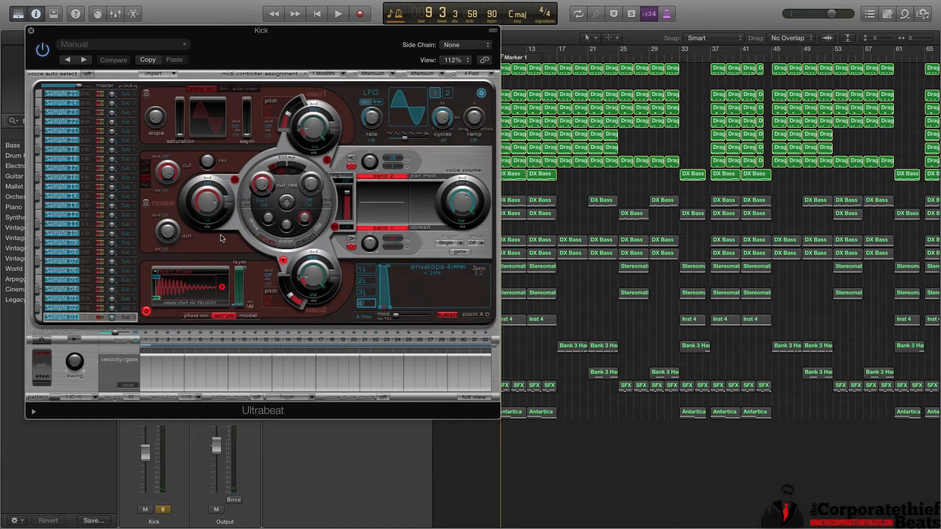
click(47, 318)
click(37, 319)
click(39, 294)
click(39, 275)
click(40, 271)
click(38, 261)
click(38, 252)
click(38, 244)
click(38, 236)
click(38, 229)
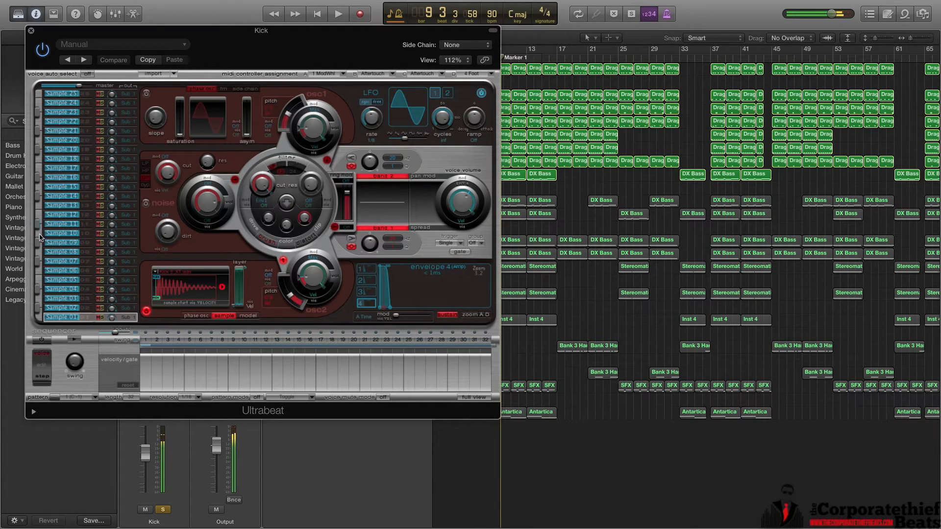
click(31, 31)
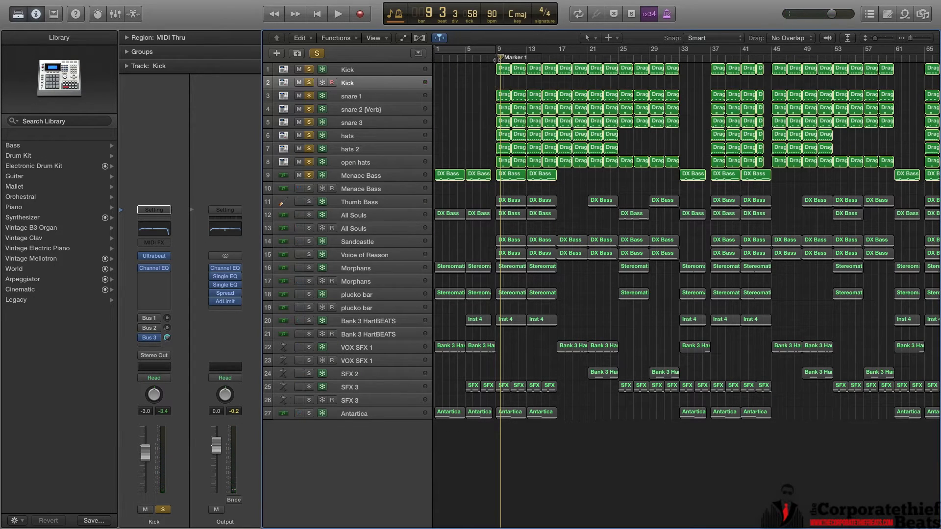
Step: Take the Menace Bass, open hats, hats 2, hats and snare 3 tracks out of the solo
drag(495, 64, 501, 98)
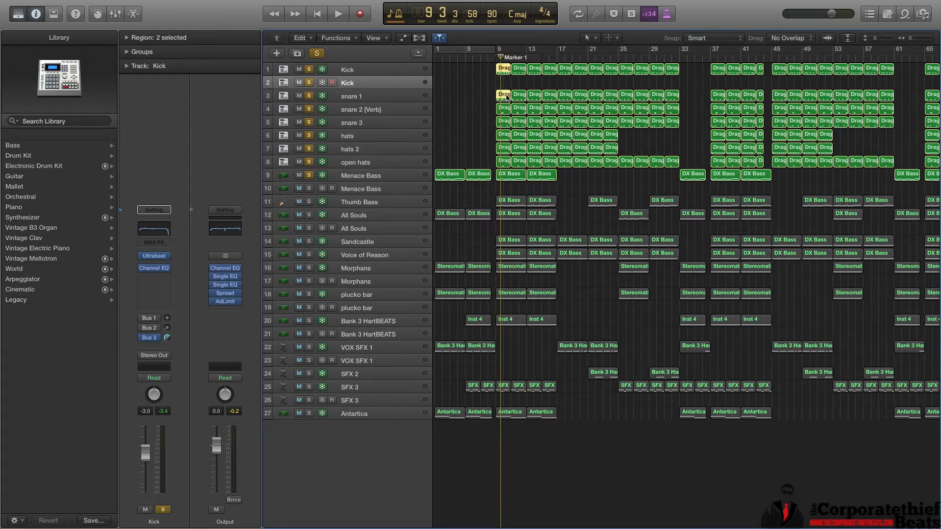
click(494, 67)
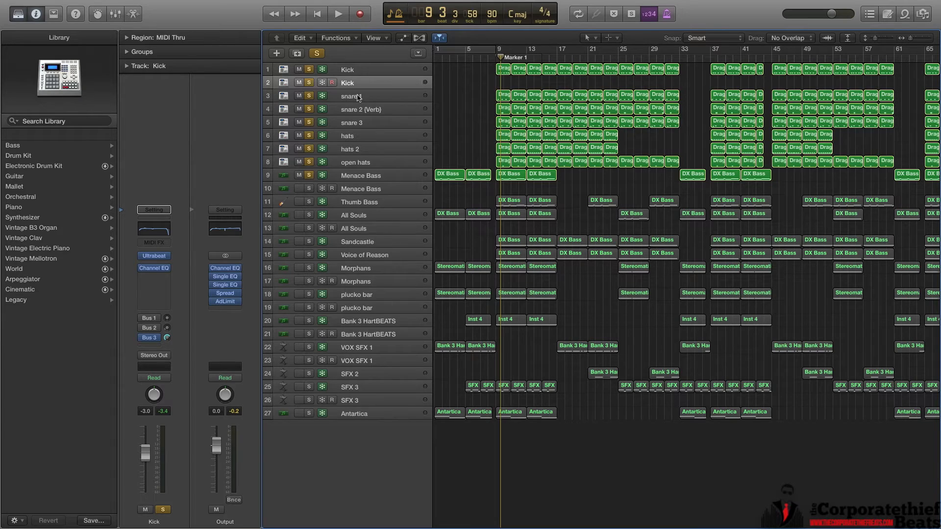
click(310, 175)
click(309, 148)
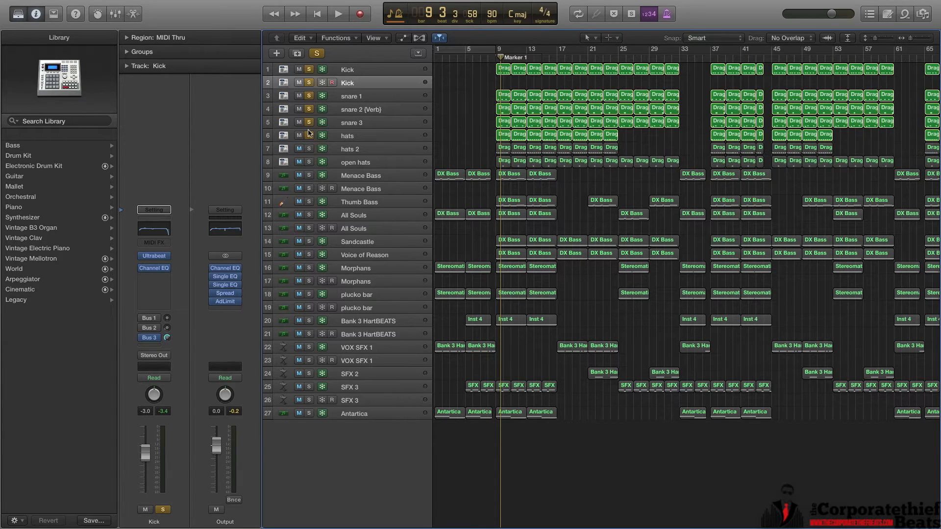
click(309, 136)
click(308, 122)
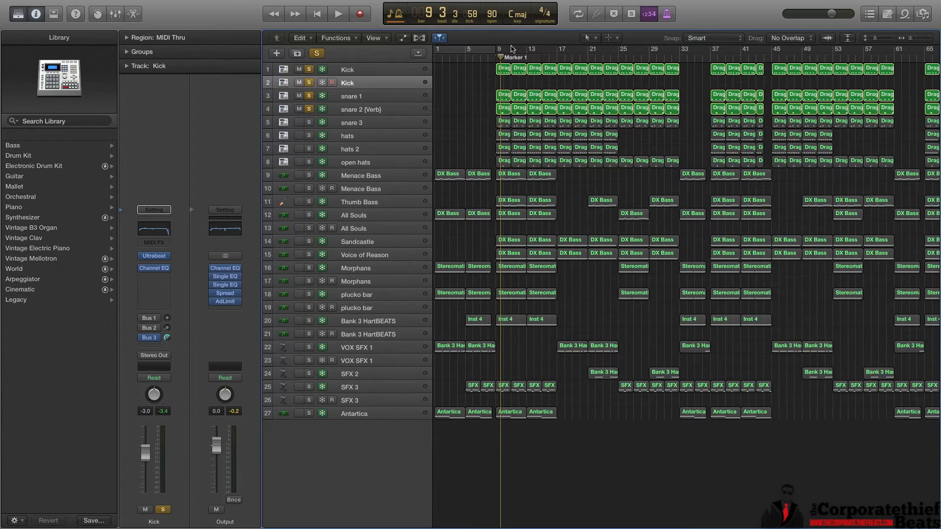
Step: Loop playback over bars 9 to 13 and reduce the solo to only the first Kick track
drag(499, 51, 527, 52)
key(space)
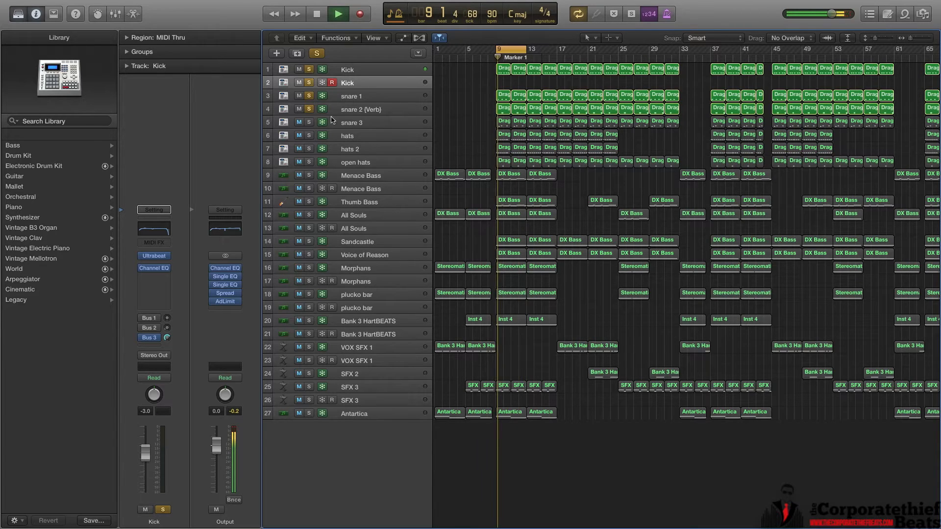
click(309, 109)
click(309, 95)
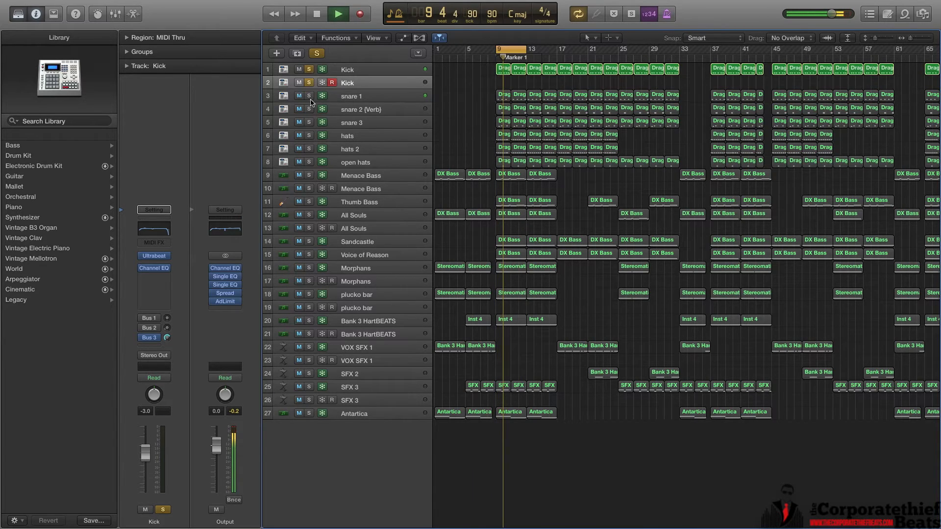
click(309, 83)
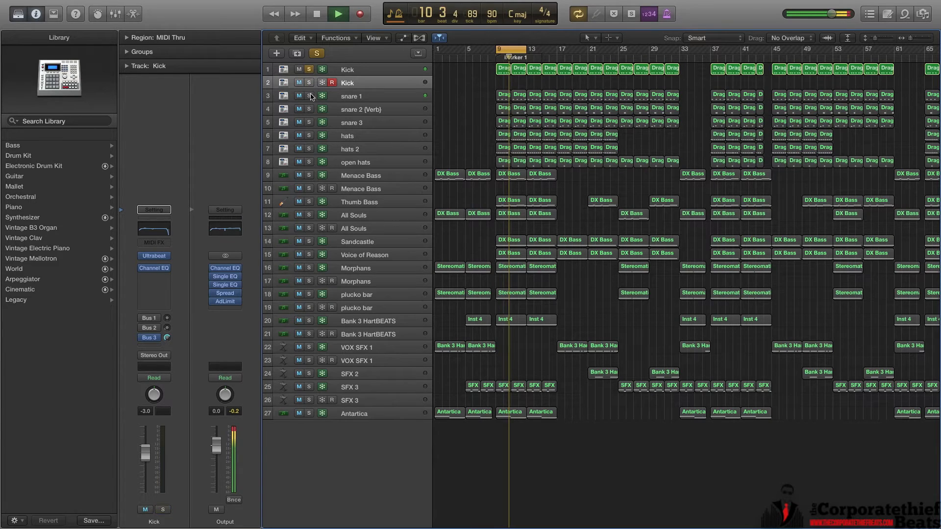
Step: Add snare 1 to the solo during playback, stop the loop and select the snare 1 track
click(308, 96)
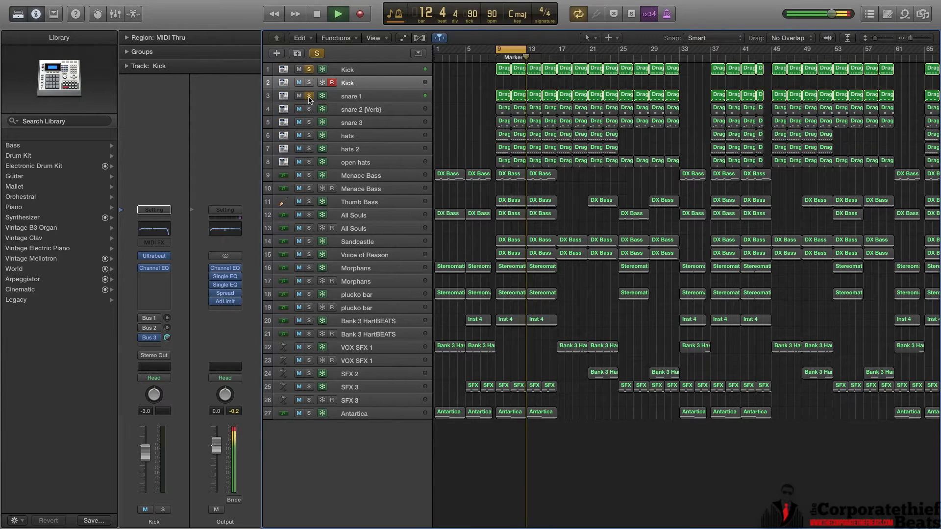
key(space)
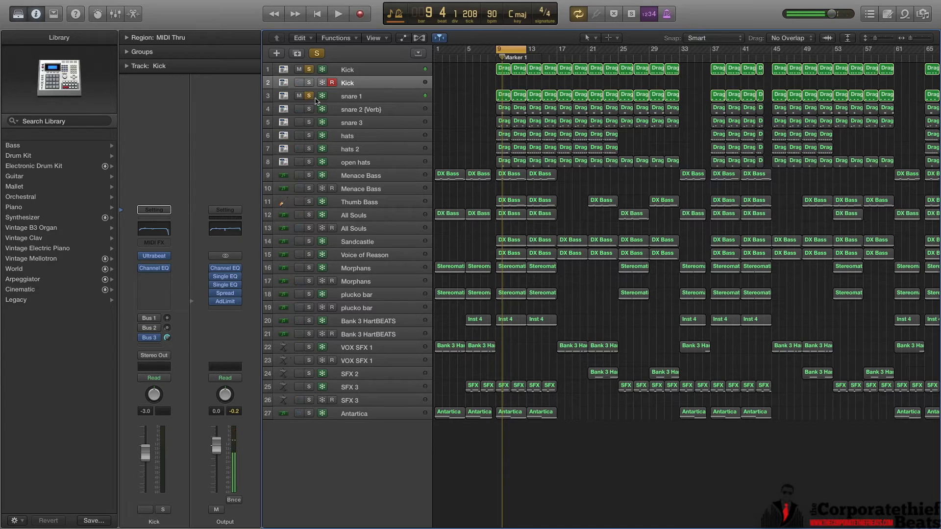
click(376, 101)
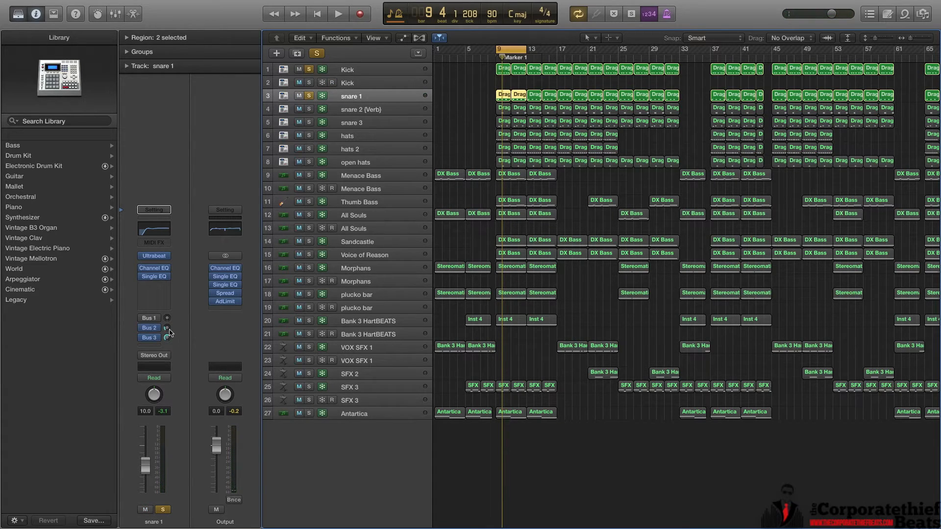
Step: Show the mixer and inspect the Space Designer reverb on the Bus 2 return, closing the plug-in when done
key(x)
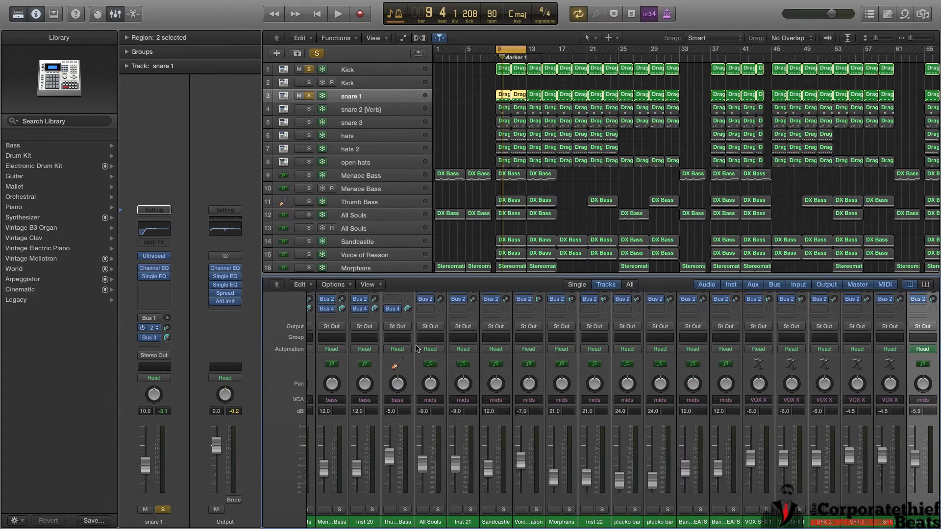
scroll(706, 387, right, 10)
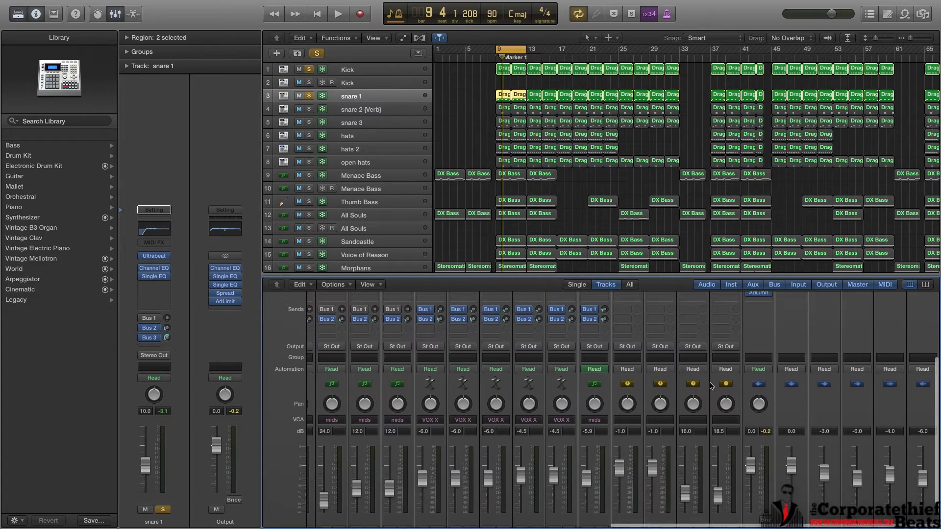
scroll(711, 386, up, 5)
click(662, 366)
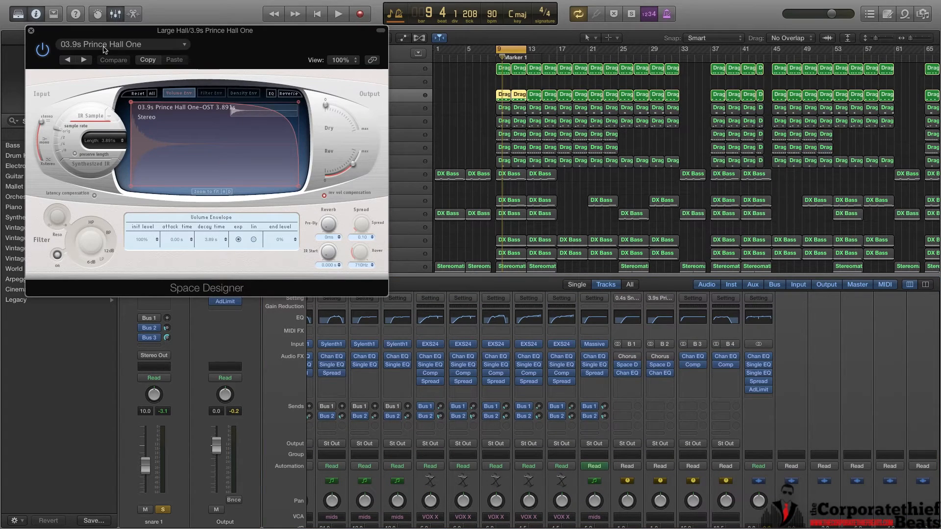
click(32, 32)
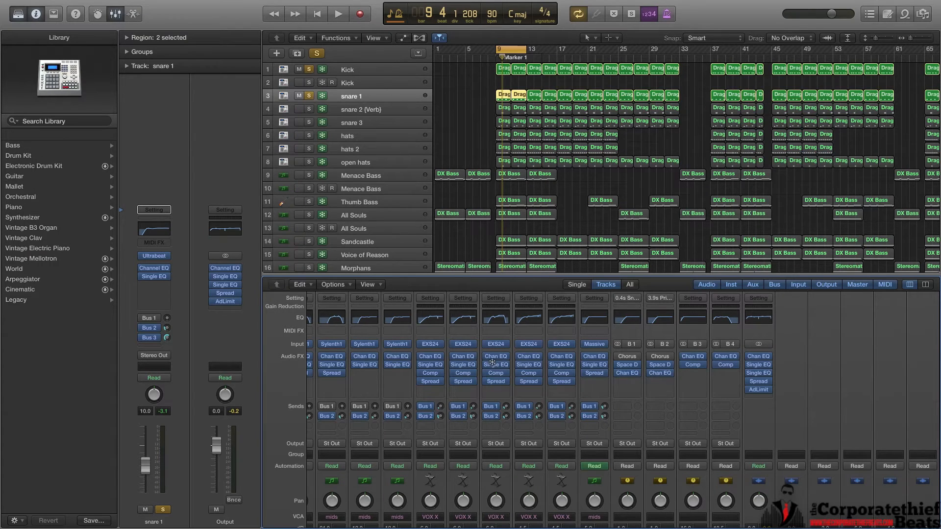
Step: Check the Bus 2 return in the mixer and the level of snare 1's send to it
scroll(775, 447, left, 5)
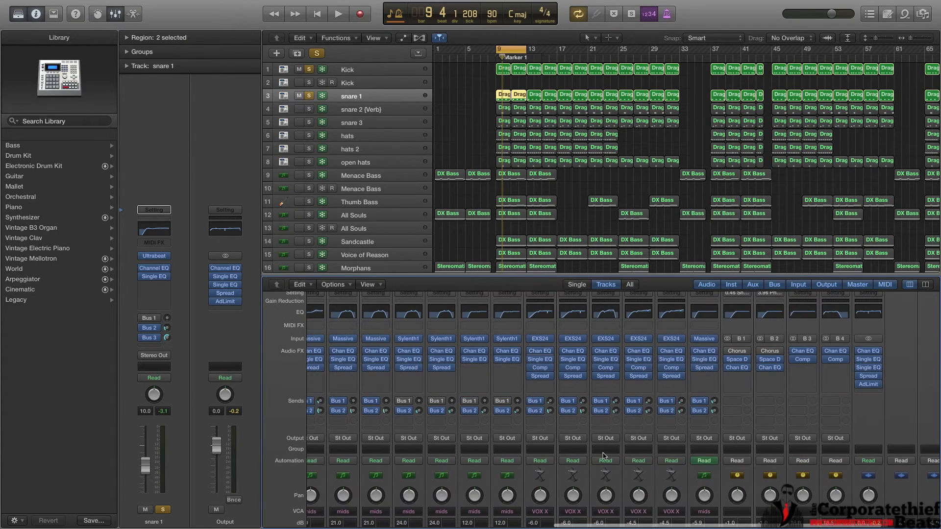
scroll(776, 446, down, 5)
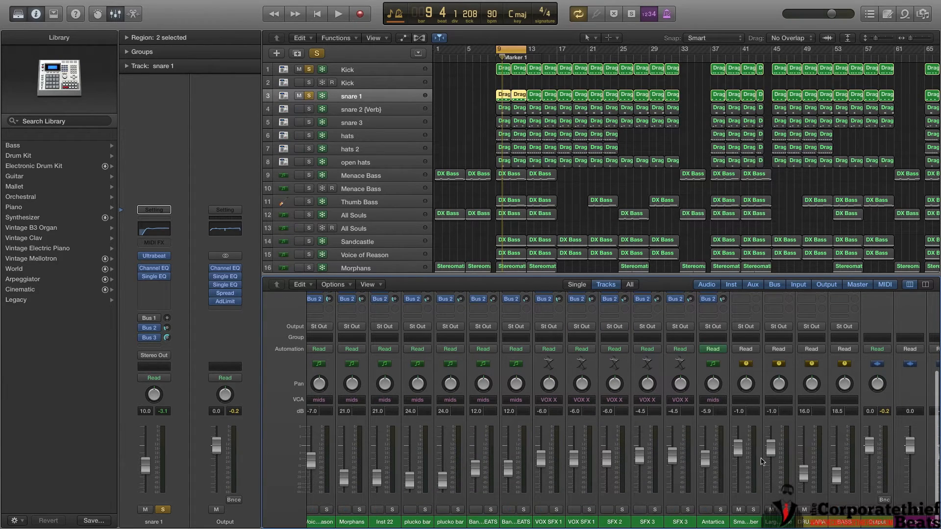
scroll(759, 455, up, 5)
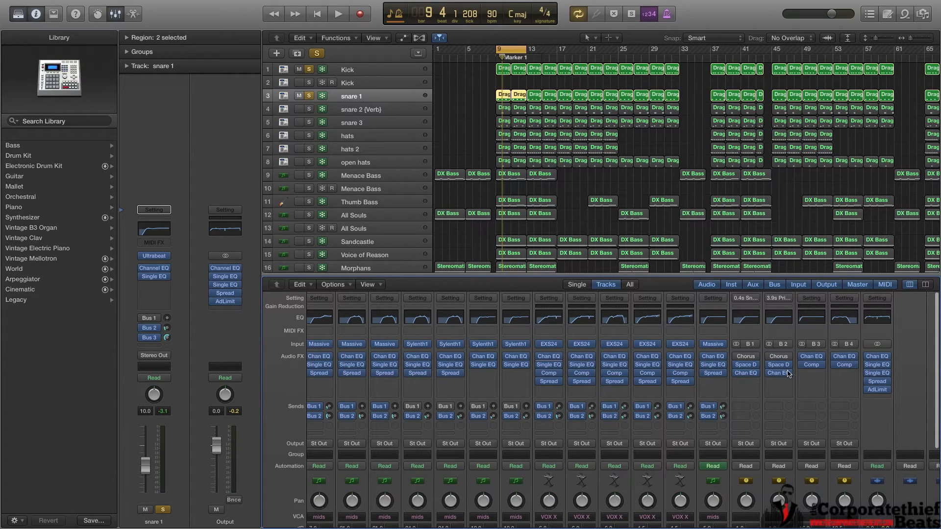
scroll(389, 440, down, 5)
scroll(380, 439, left, 3)
scroll(371, 437, left, 5)
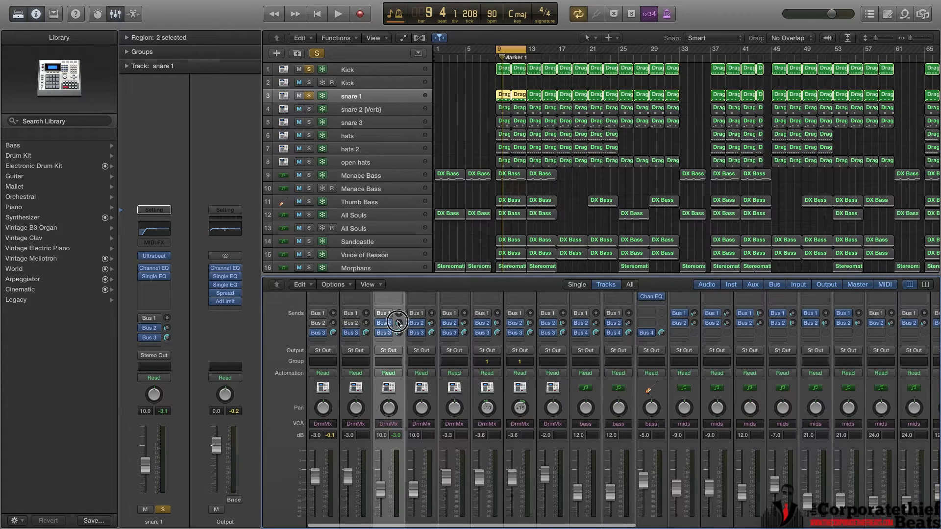
click(398, 324)
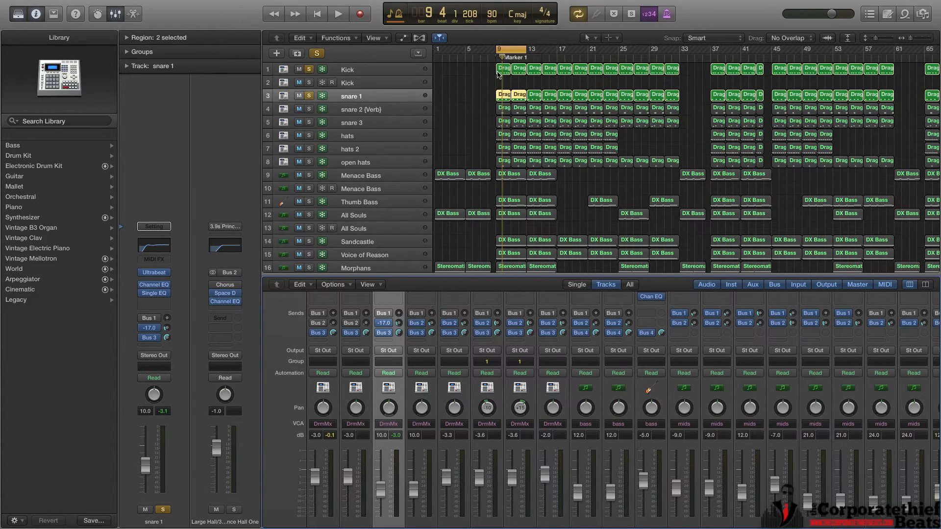
Step: Listen briefly to the soloed kick and snare, and review the options of snare 1's Bus 2 send without changing them
key(space)
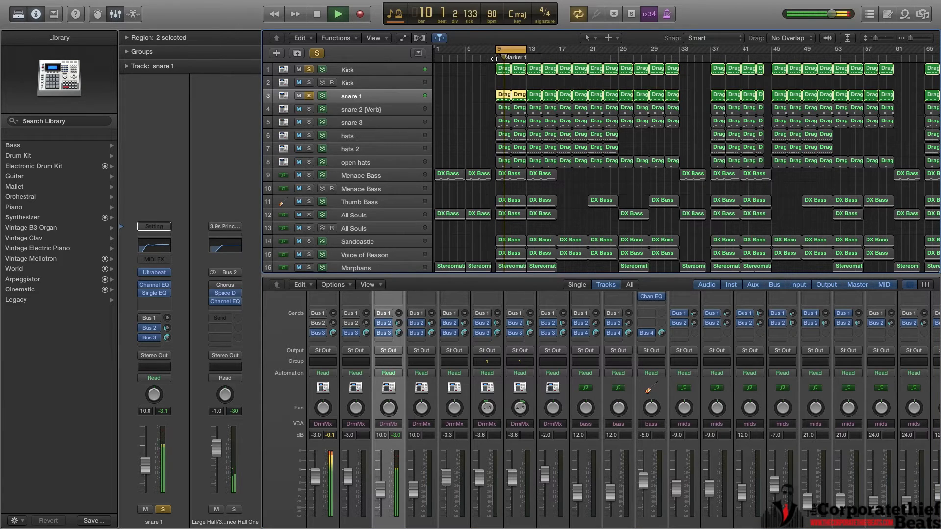
key(space)
click(389, 321)
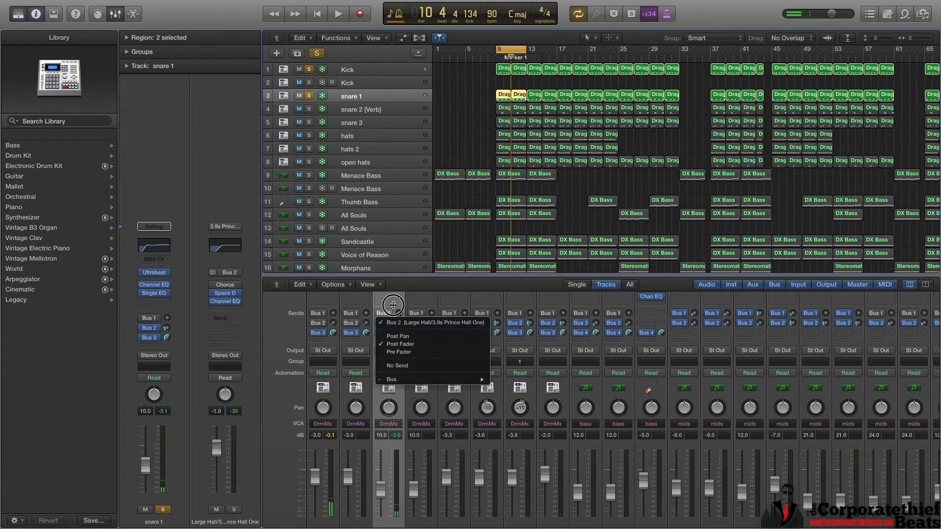
click(387, 323)
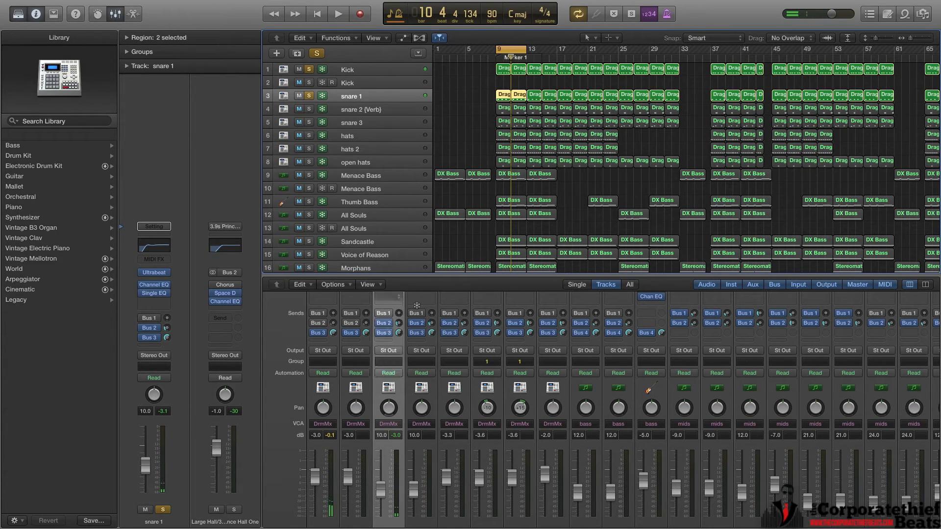
click(390, 324)
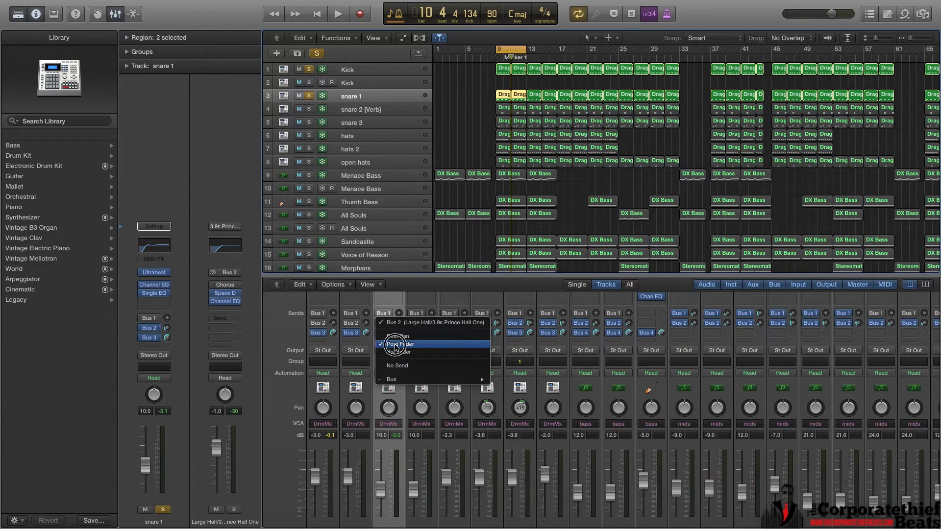
click(413, 327)
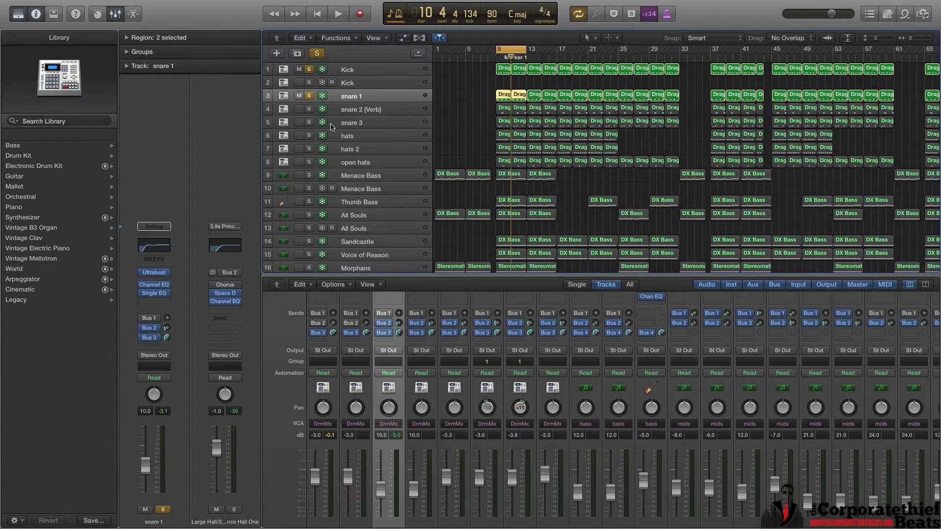
Step: Audition snare 1 from bar 9 with its Bus 2 send bypassed, switch the send back on, and stop playback
scroll(379, 406, up, 5)
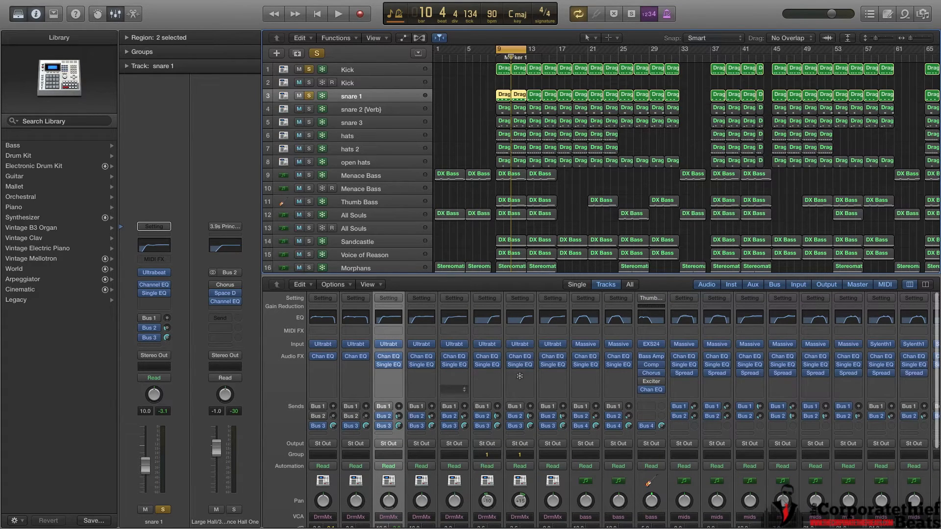
scroll(394, 388, down, 1)
scroll(394, 388, down, 3)
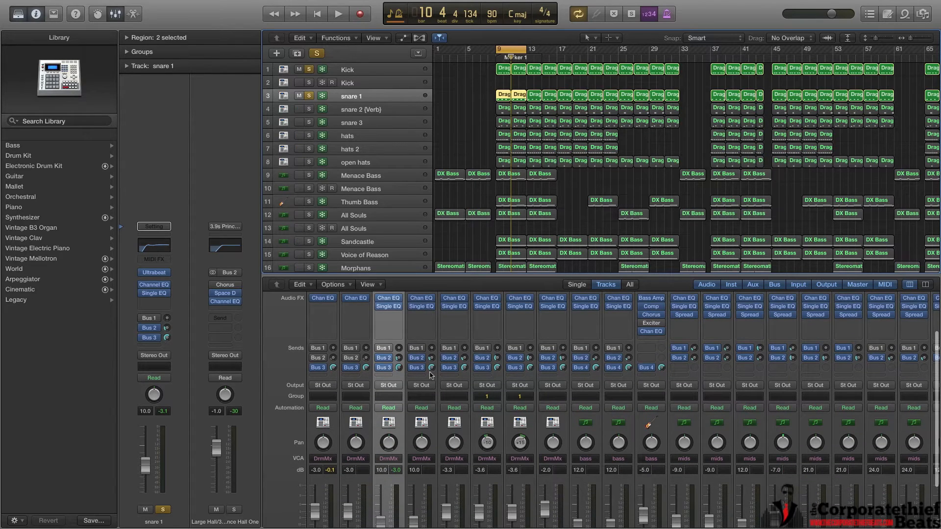
scroll(395, 370, down, 1)
scroll(394, 369, up, 2)
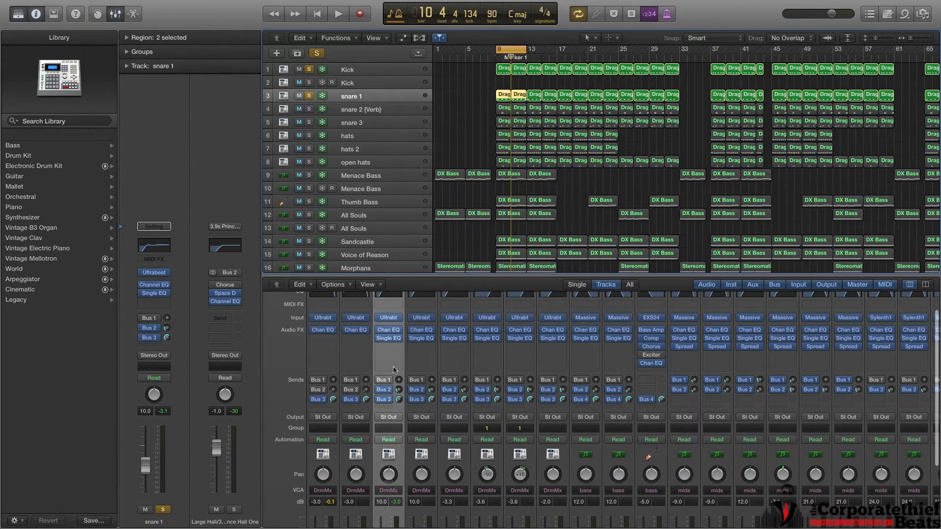
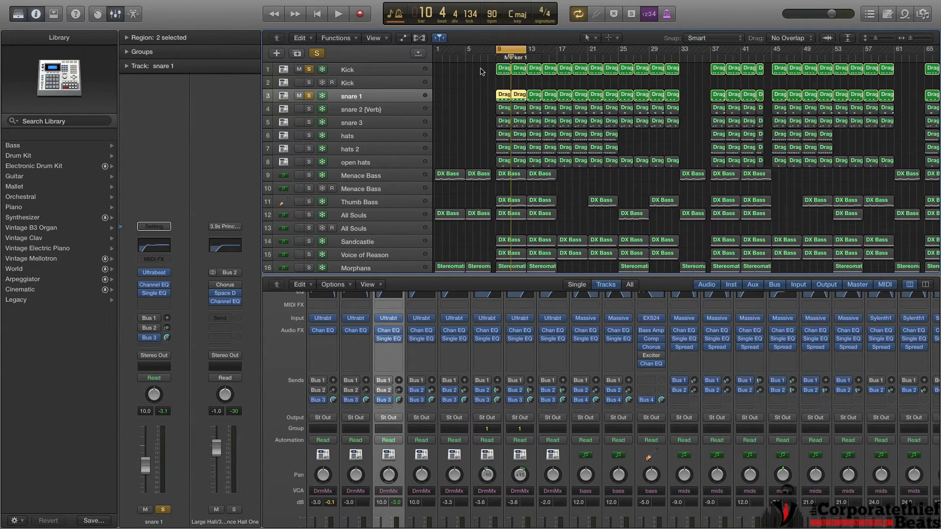
click(496, 57)
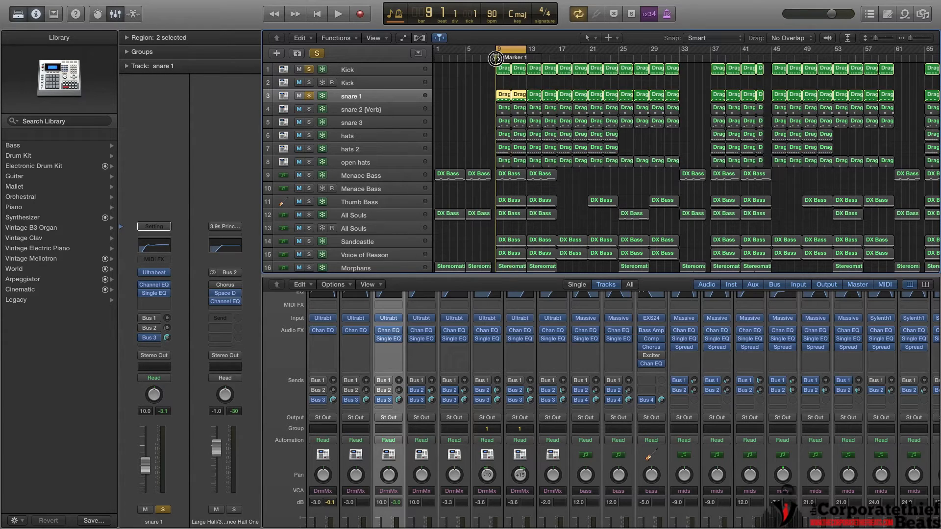
key(space)
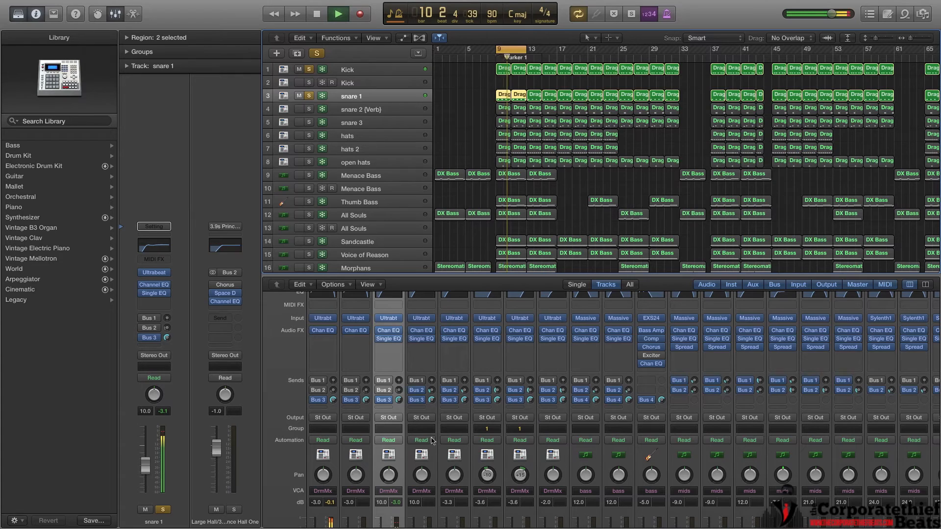
click(380, 391)
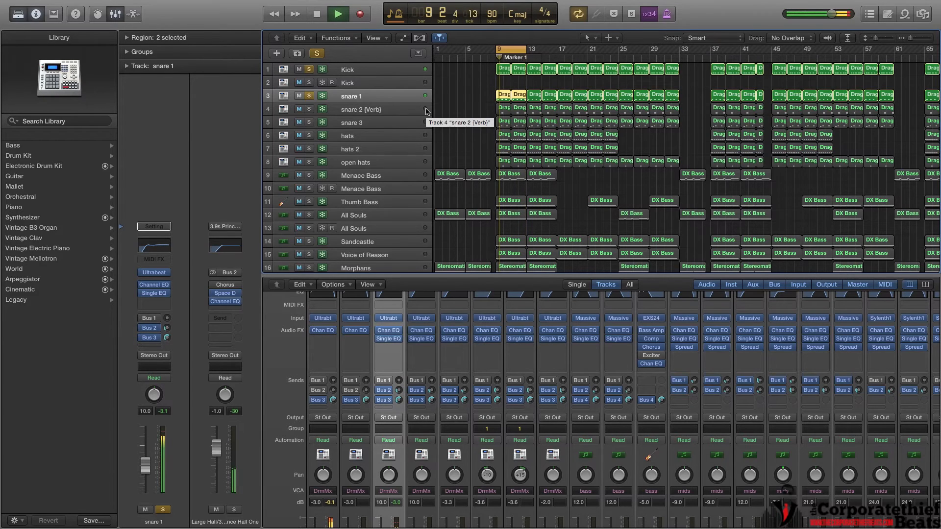
key(space)
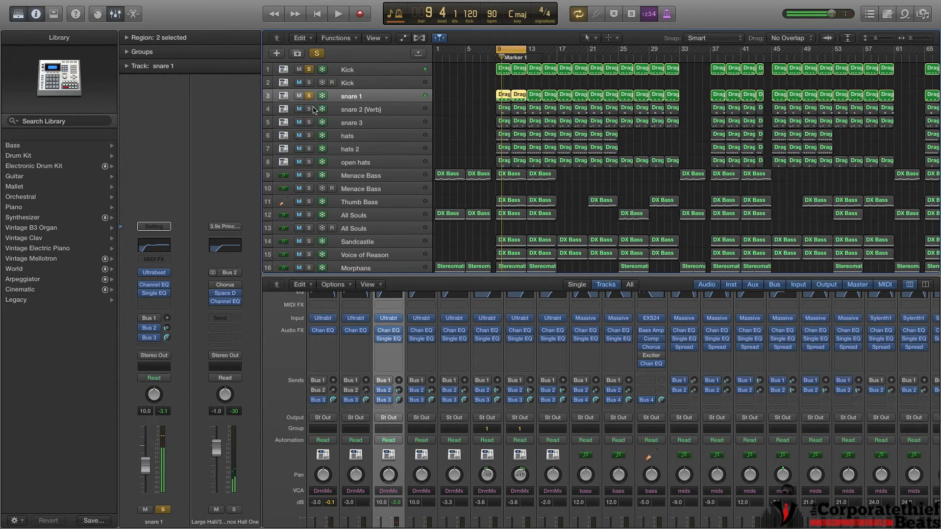
Step: Add snare 2 (Verb) to the solo, select its track and play the loop
click(308, 109)
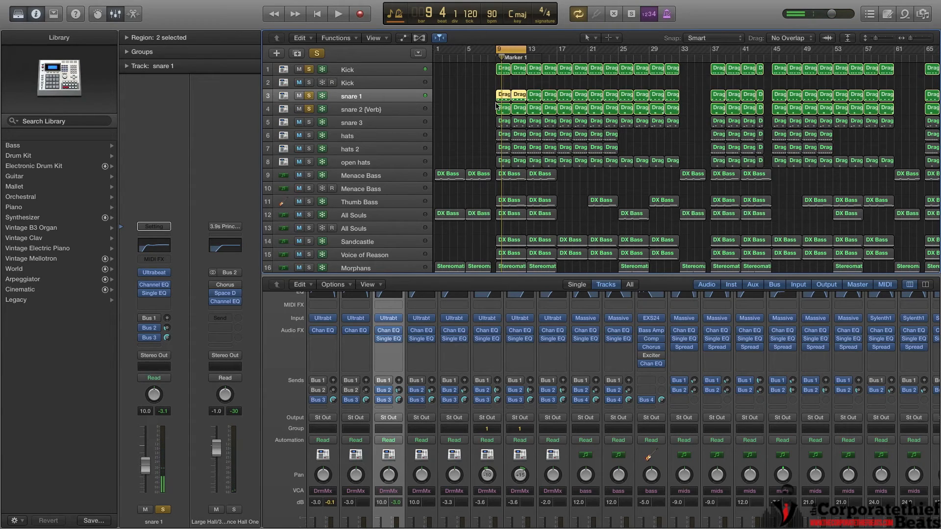
click(384, 110)
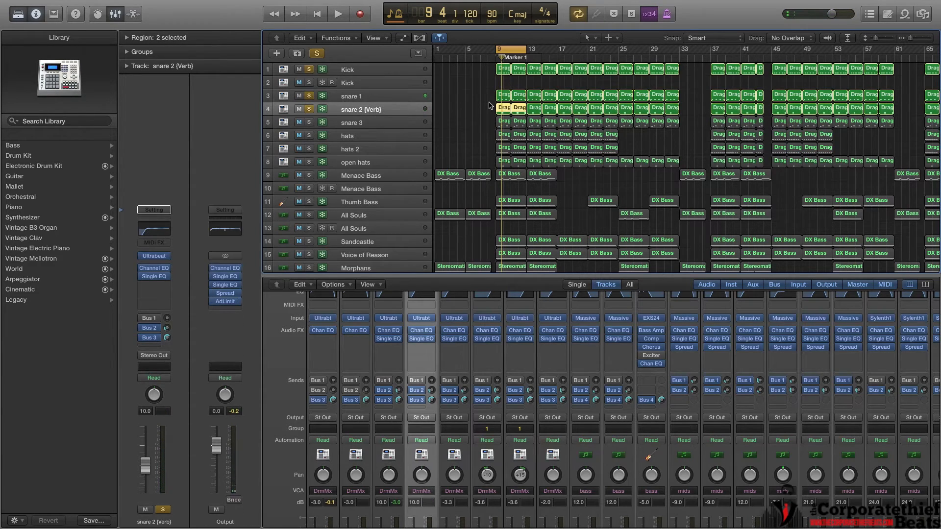
key(space)
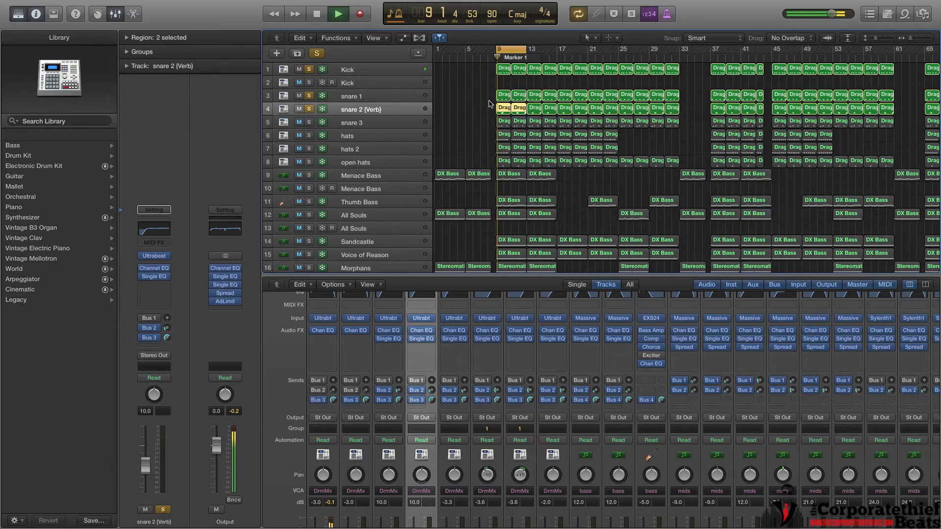
Step: Examine the notes of the selected snare 2 (Verb) regions in the Piano Roll during a brief playback, then leave the editor
key(space)
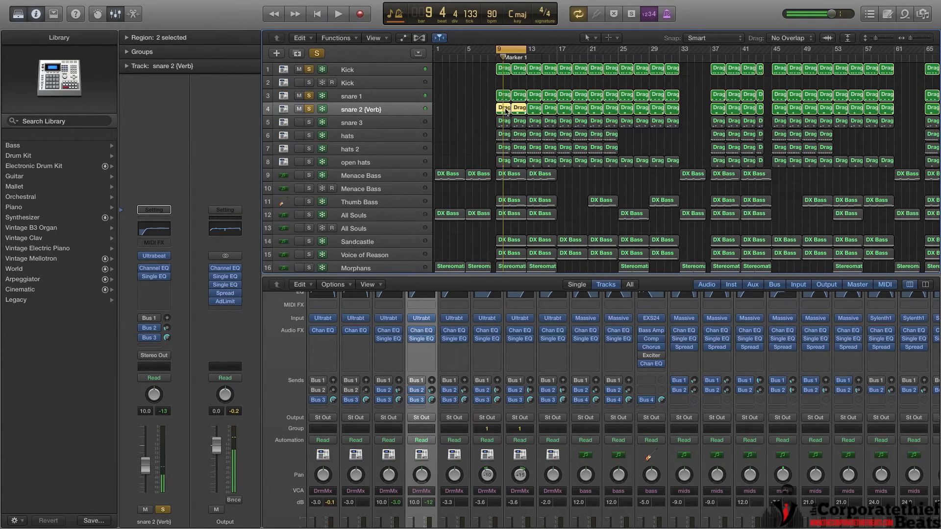
key(e)
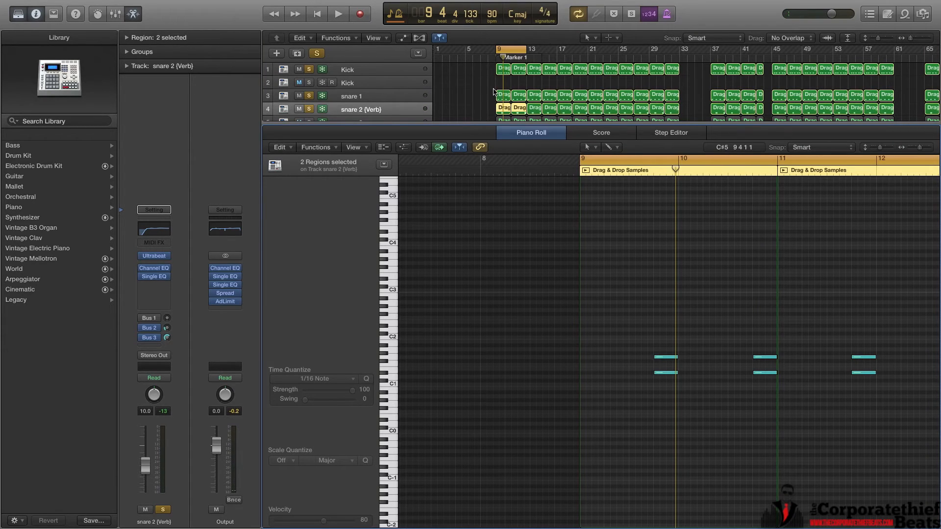
key(space)
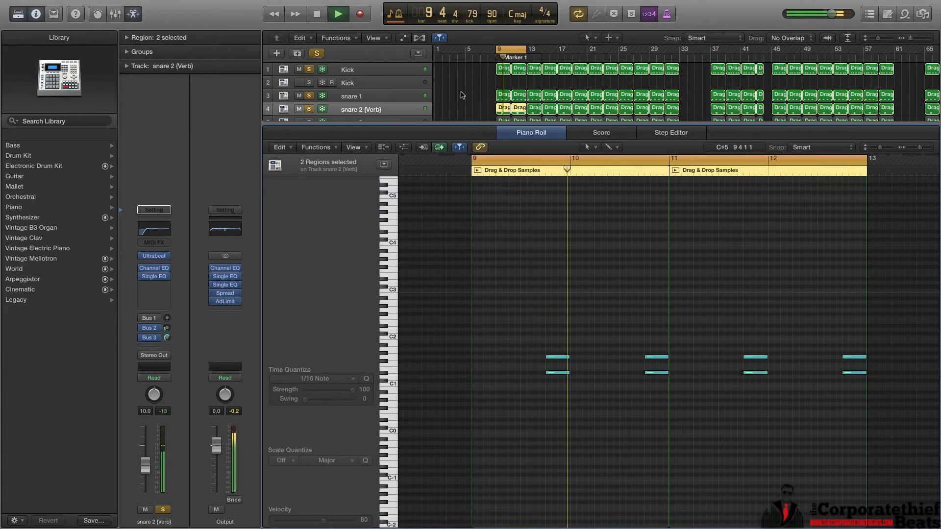
key(space)
key(x)
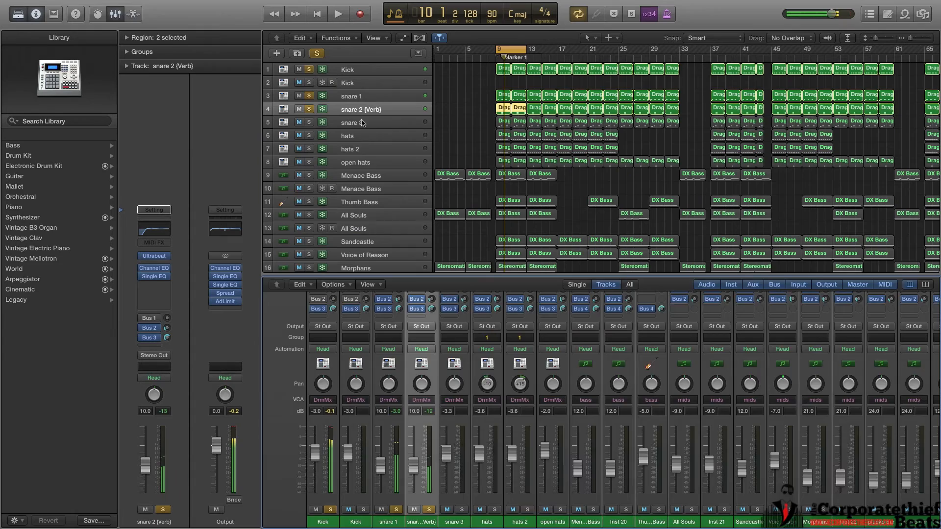
Step: Add snare 3 to the solo and play the loop from bar 9
click(309, 122)
click(494, 59)
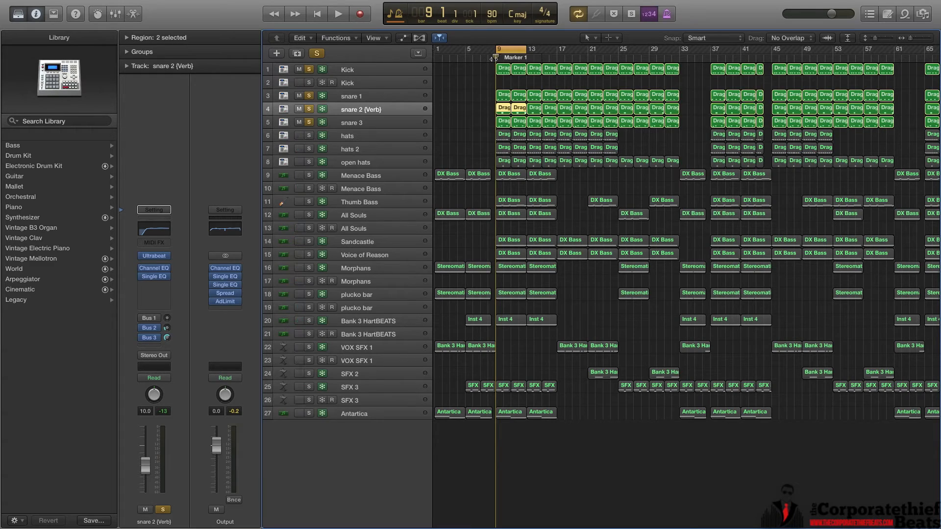
key(space)
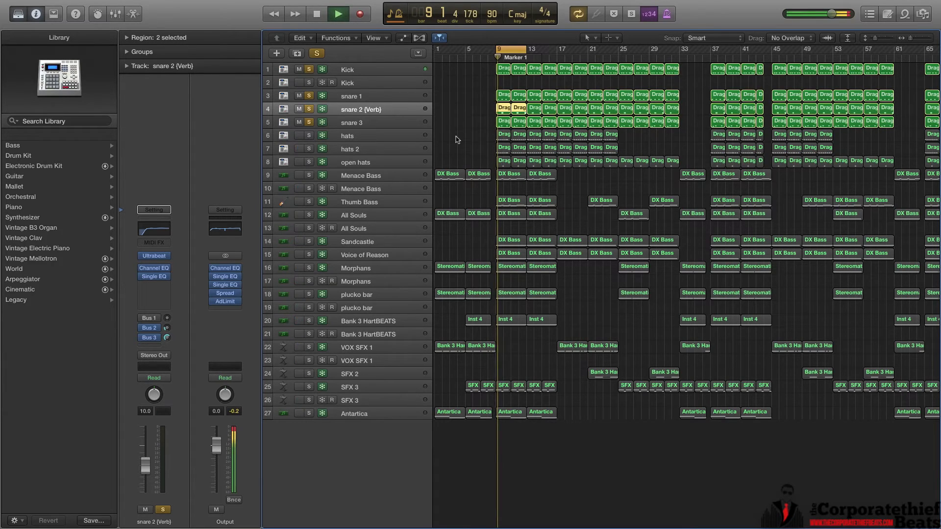
Step: Examine the note pattern of snare 3's first region in the Piano Roll during playback, then stop and close the editor
click(504, 121)
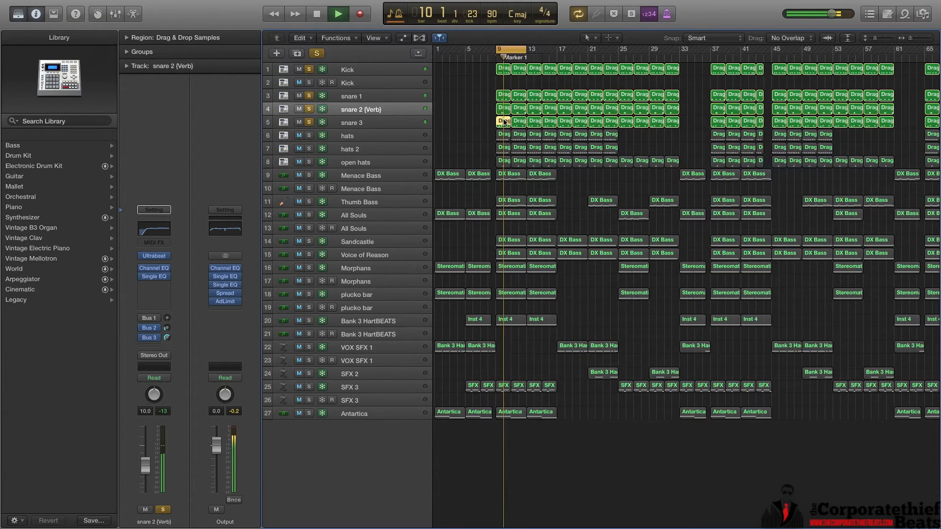
click(503, 120)
double_click(504, 120)
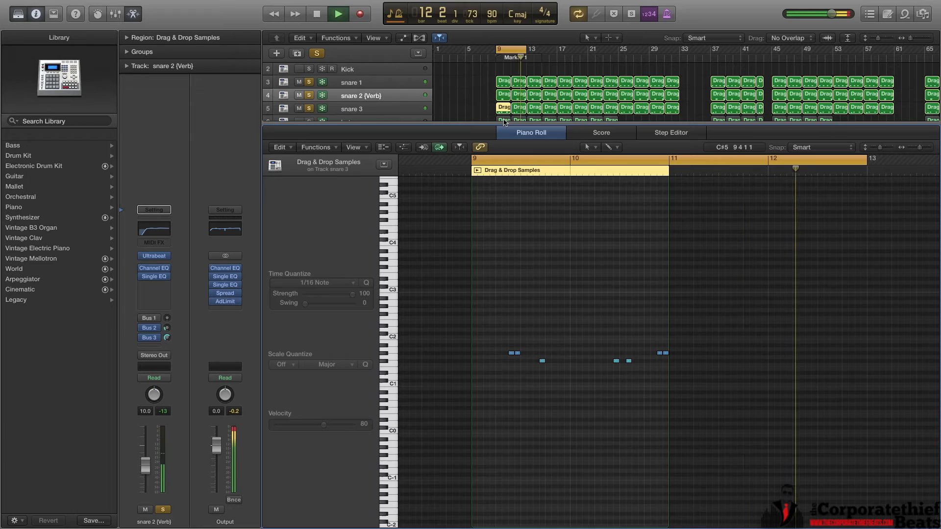
key(space)
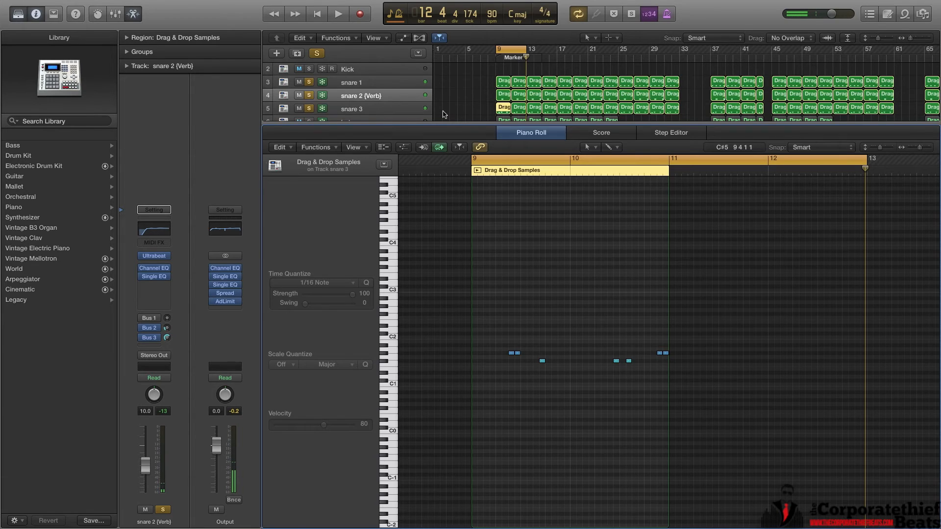
key(x)
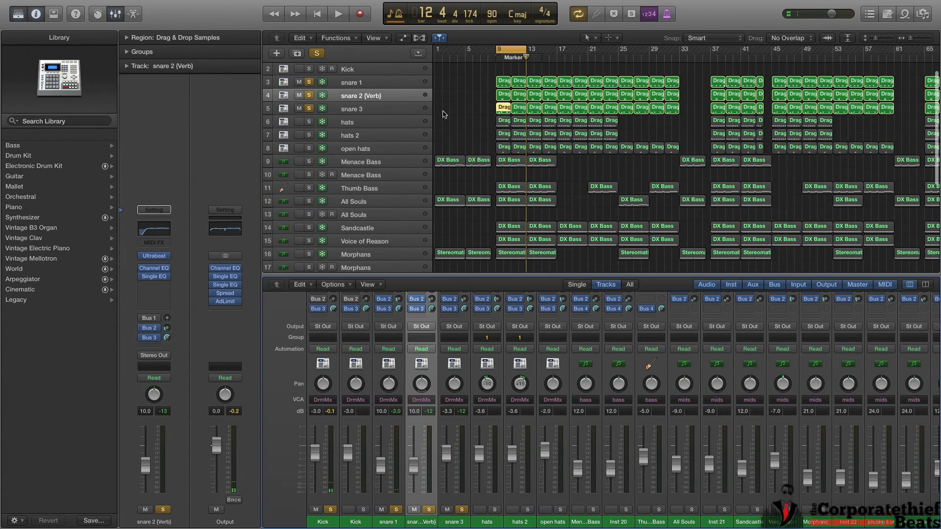
key(x)
Step: Add hats to the solo and, with the loop playing, display its first region's notes and velocities in the Piano Roll
click(309, 136)
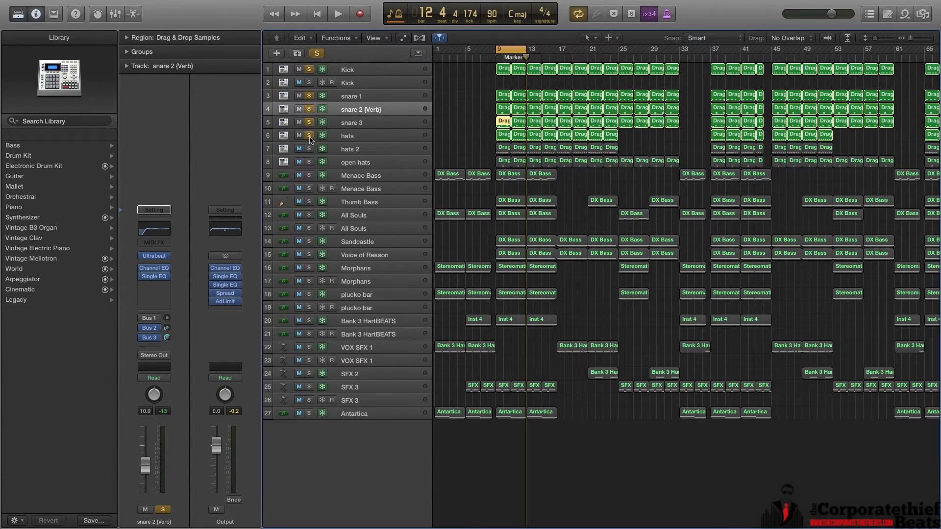
key(space)
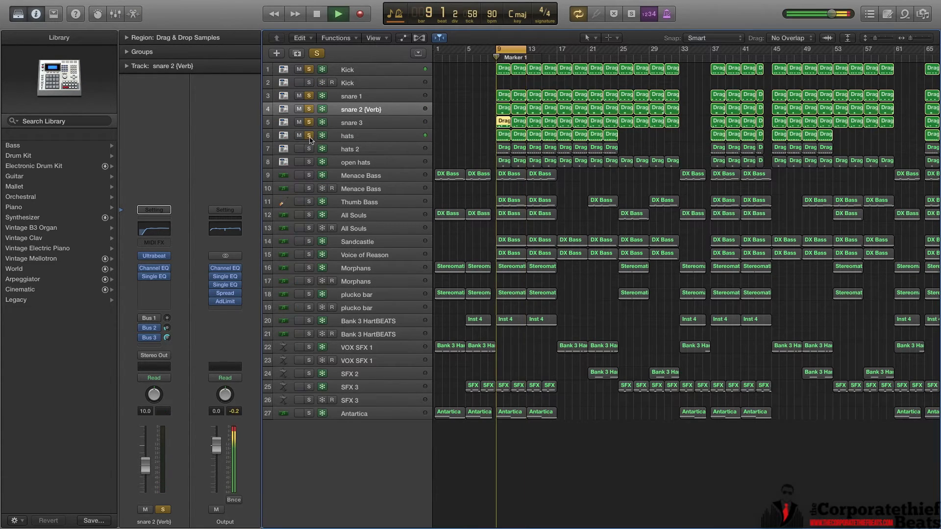
click(505, 136)
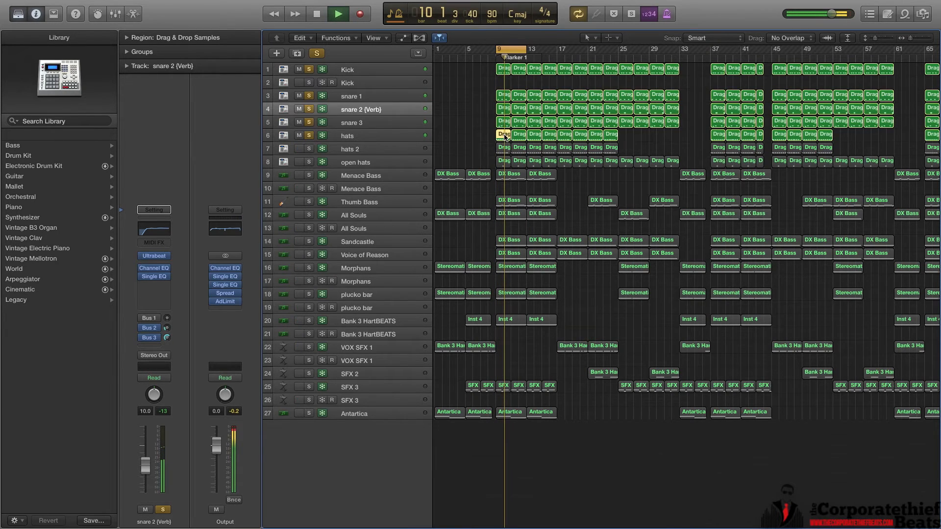
double_click(505, 136)
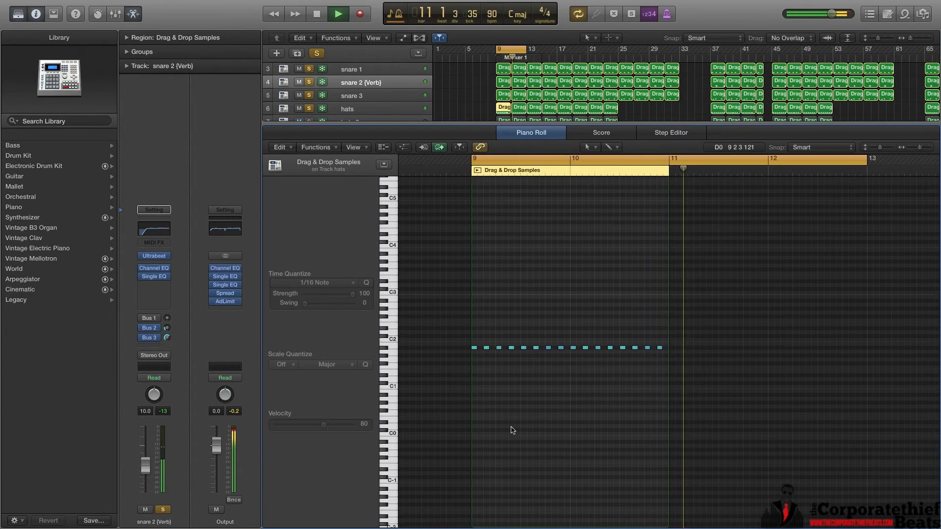
click(409, 149)
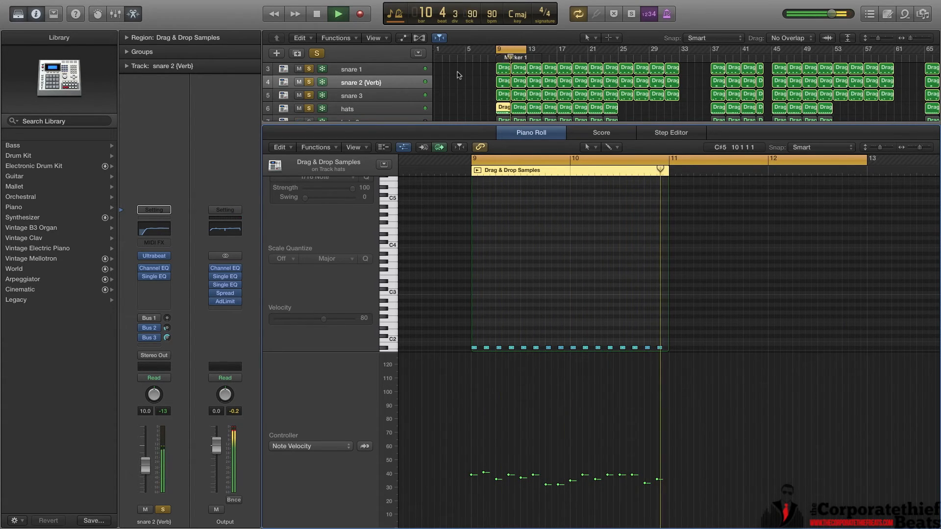
Step: Select the hats track and inspect its Channel EQ curve, then close the plug-in window
click(367, 109)
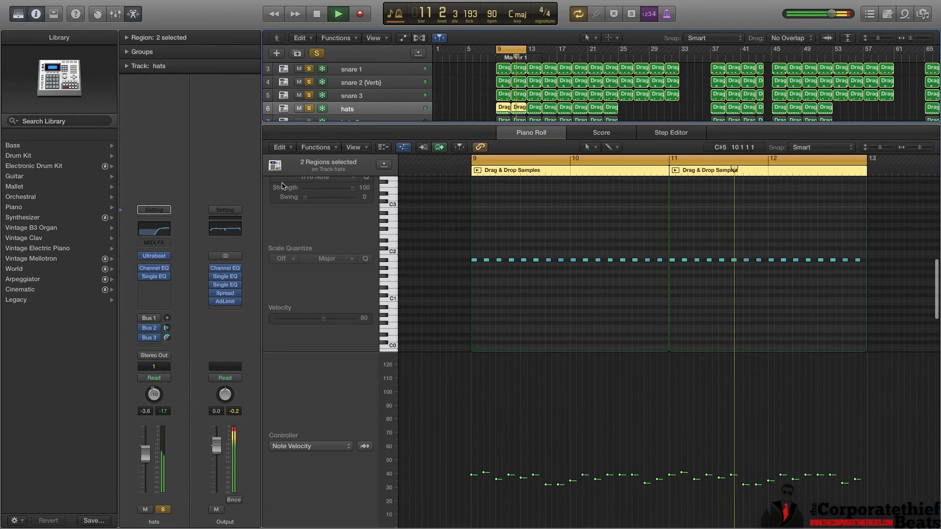
click(166, 231)
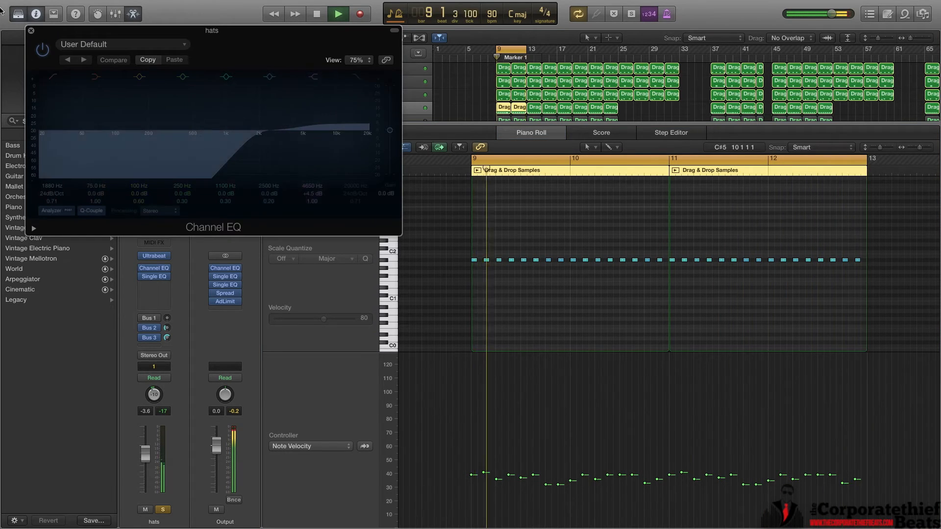
click(31, 30)
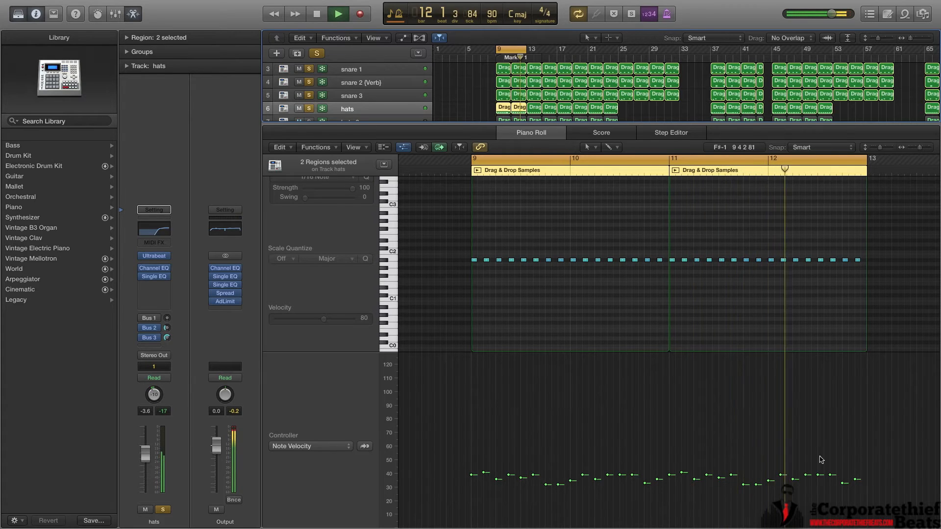
Step: Add hats 2 to the solo, stop playback and select the hats 2 track
scroll(385, 81, down, 1)
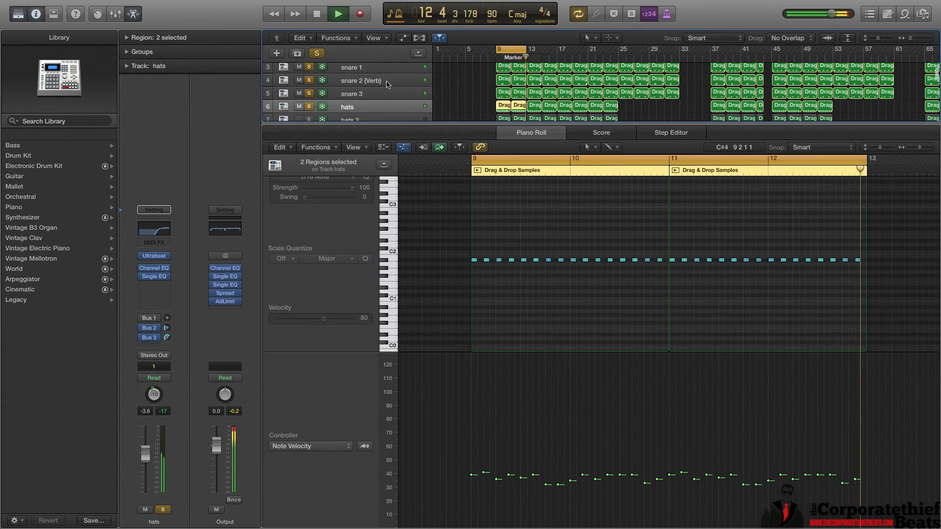
scroll(309, 93, down, 3)
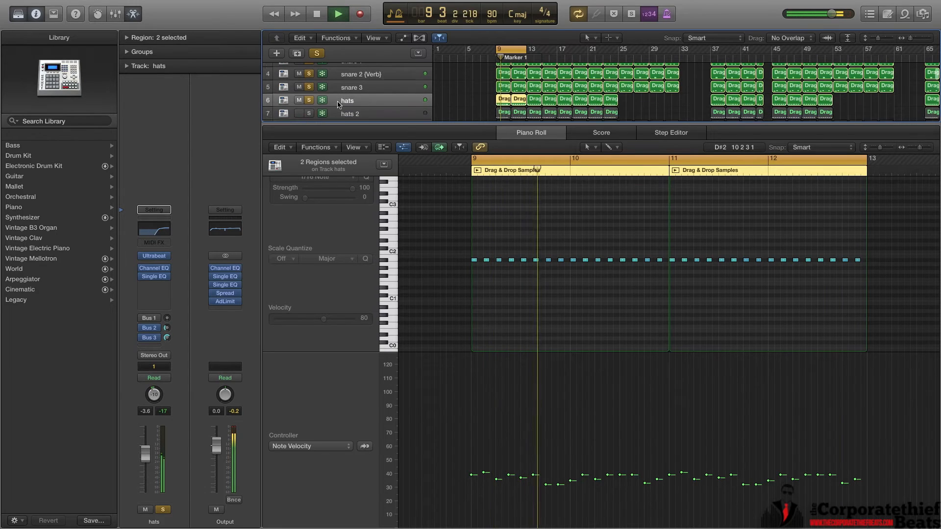
click(311, 105)
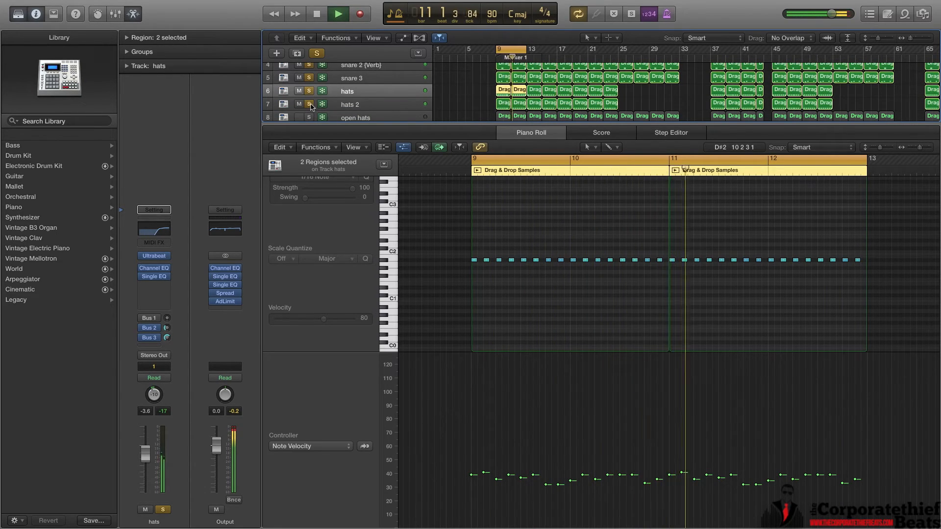
key(space)
click(365, 107)
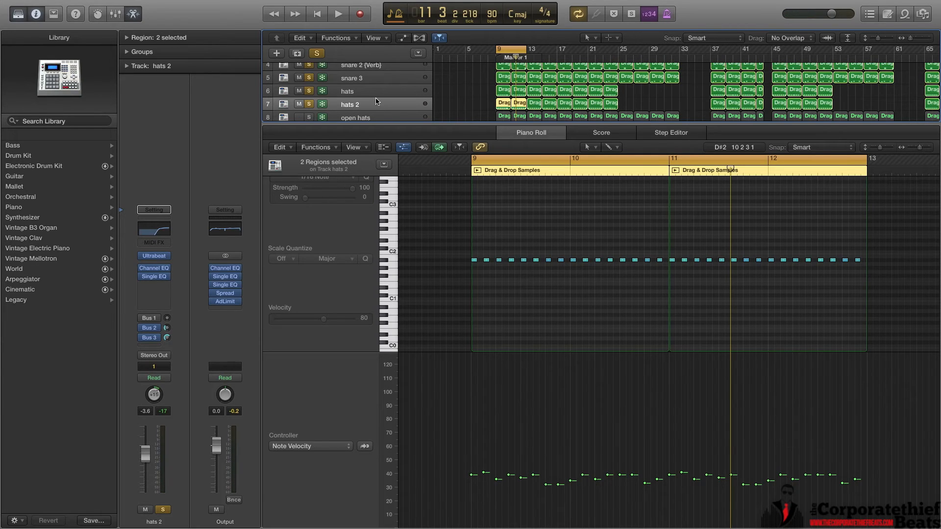
Step: Compare the notes of the first hats and hats 2 regions, listening briefly to the loop from bar 9
click(501, 92)
click(503, 93)
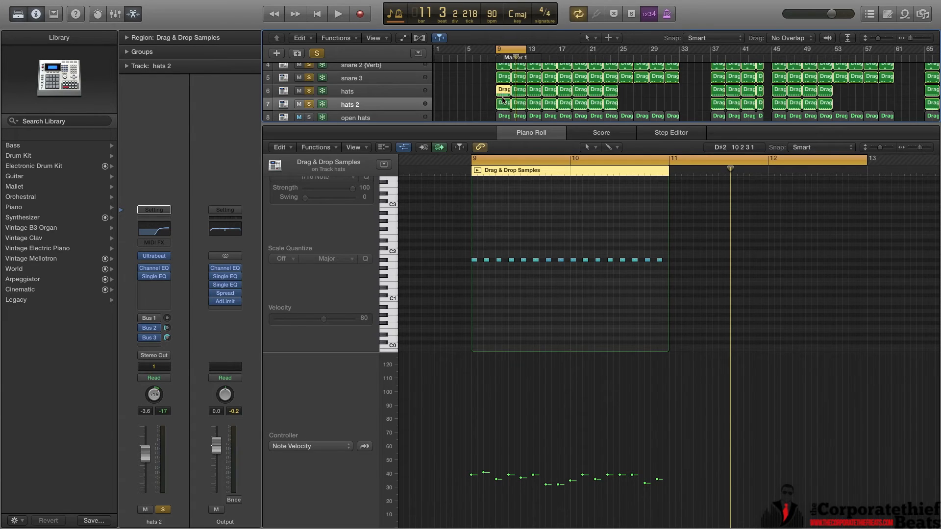
click(495, 57)
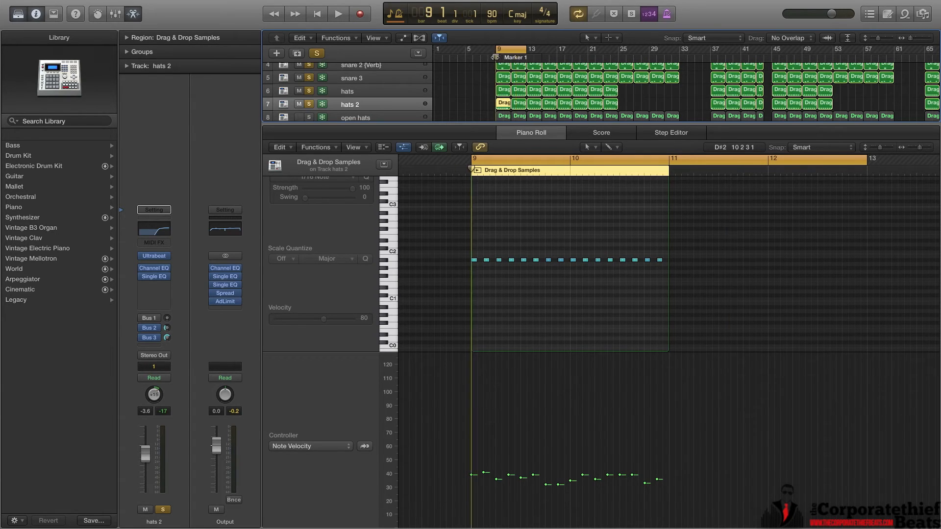
key(space)
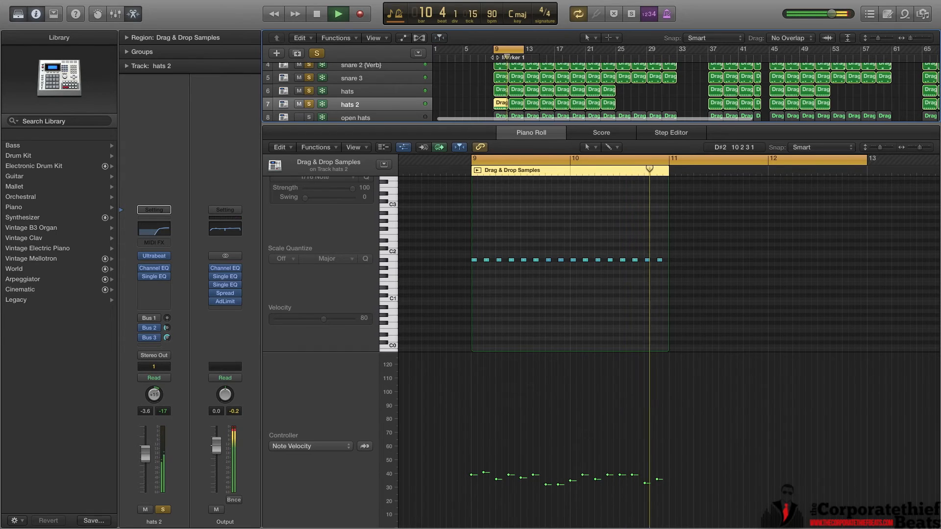
key(space)
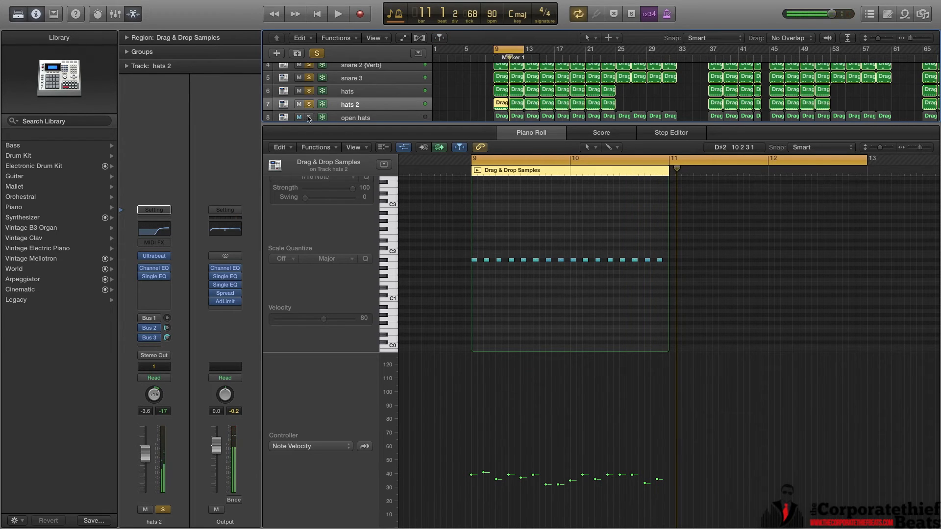
Step: Select the hats track and check the Bus 2 reverb sends of hats and hats 2 in the mixer while auditioning the loop
key(x)
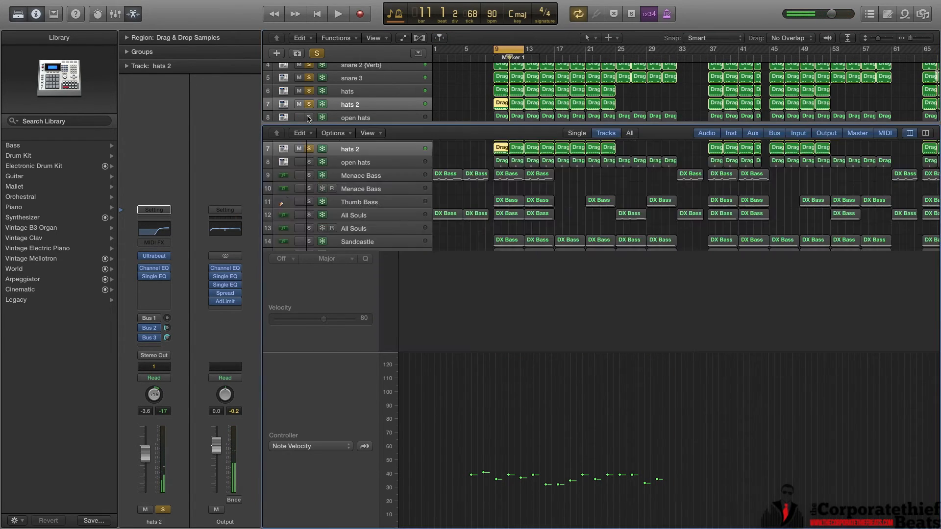
key(x)
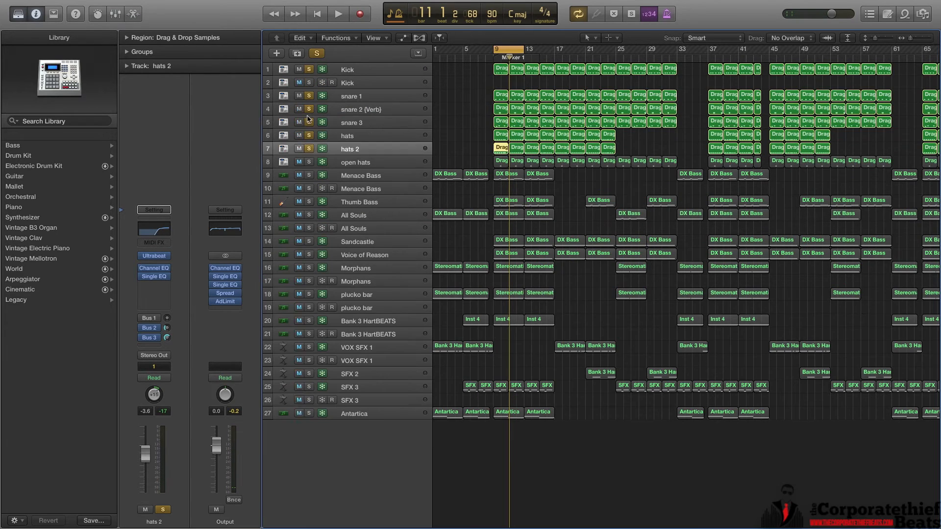
click(307, 118)
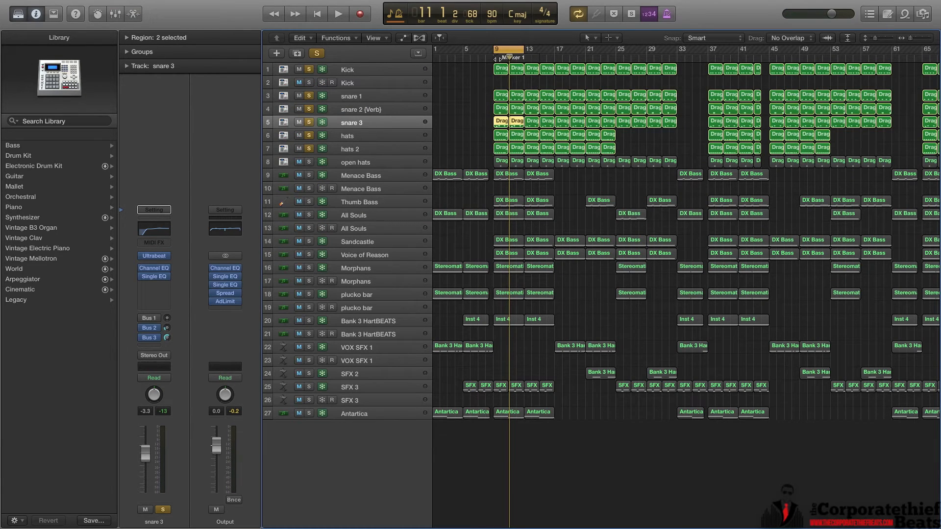
click(356, 137)
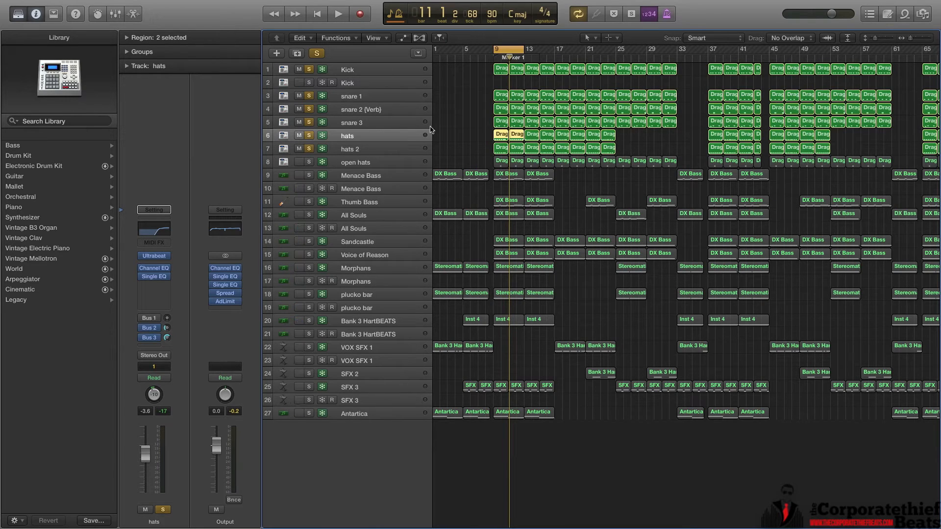
key(x)
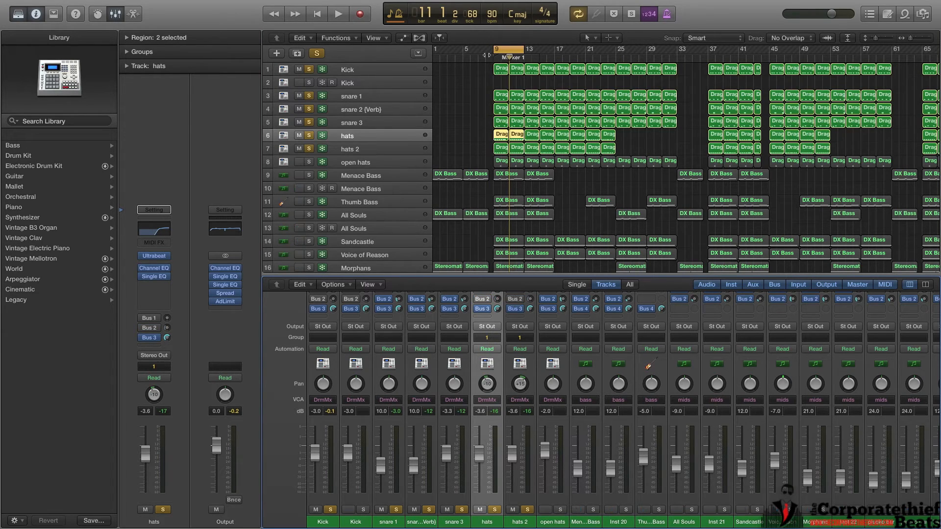
key(space)
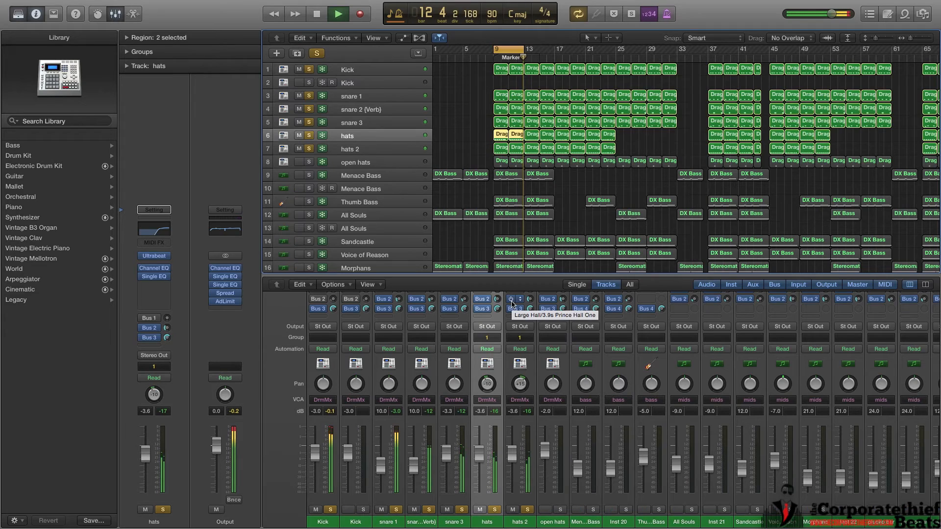
key(space)
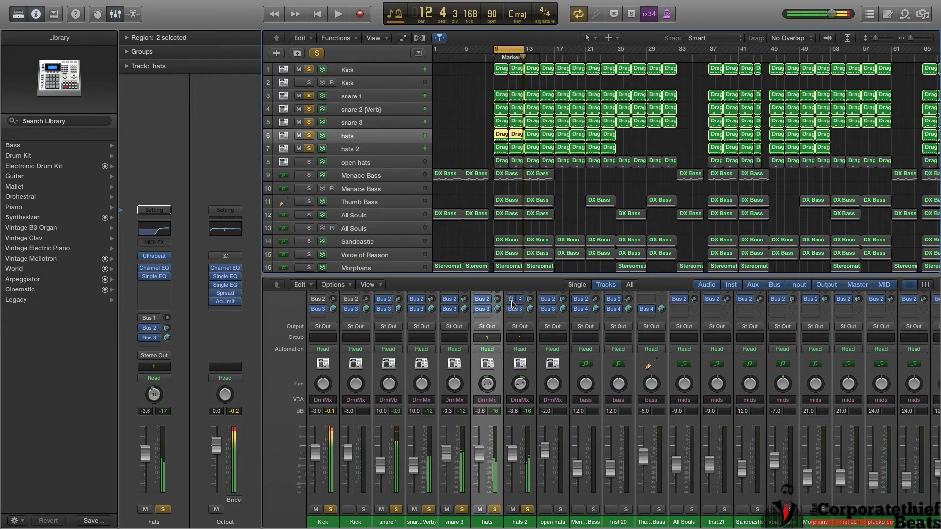
Step: Add open hats to the solo and play the loop from bar 9
click(309, 162)
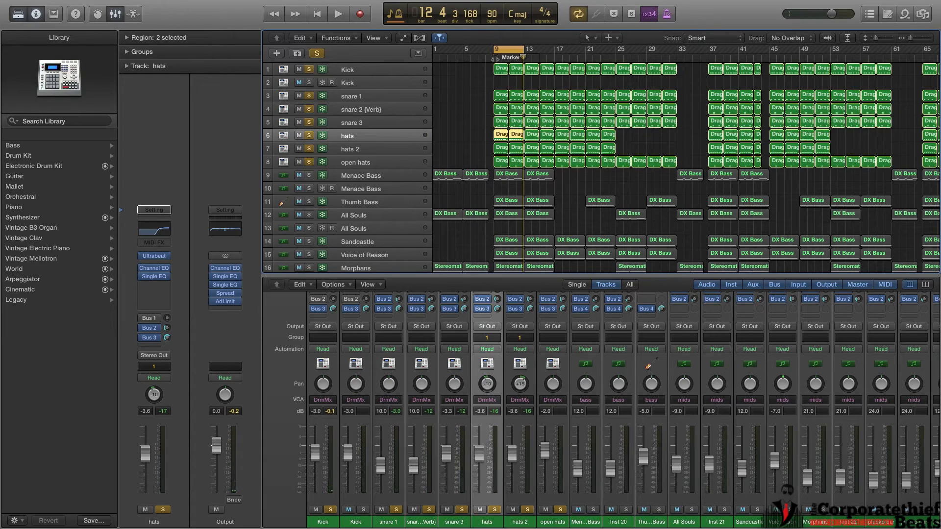
click(493, 58)
key(space)
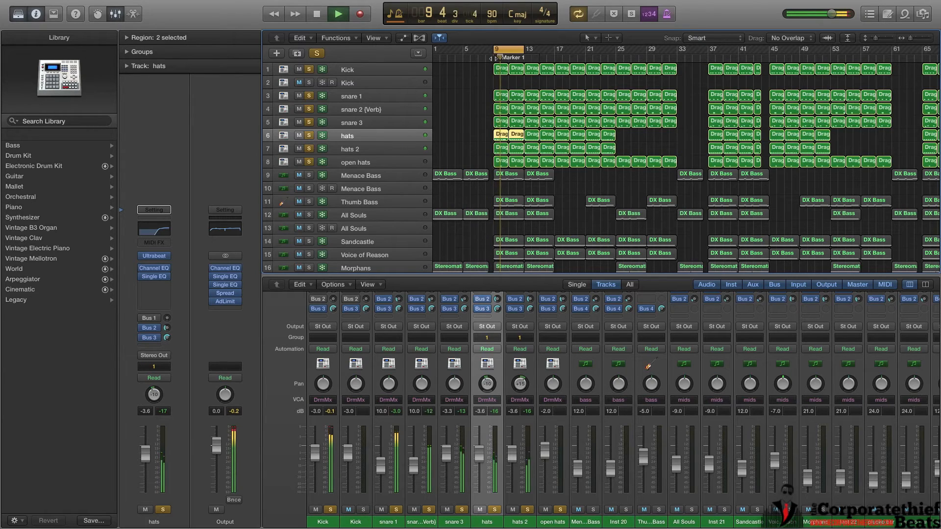
Step: Examine the notes and velocities of the first open hats region in the Piano Roll while briefly auditioning the loop
key(space)
click(500, 164)
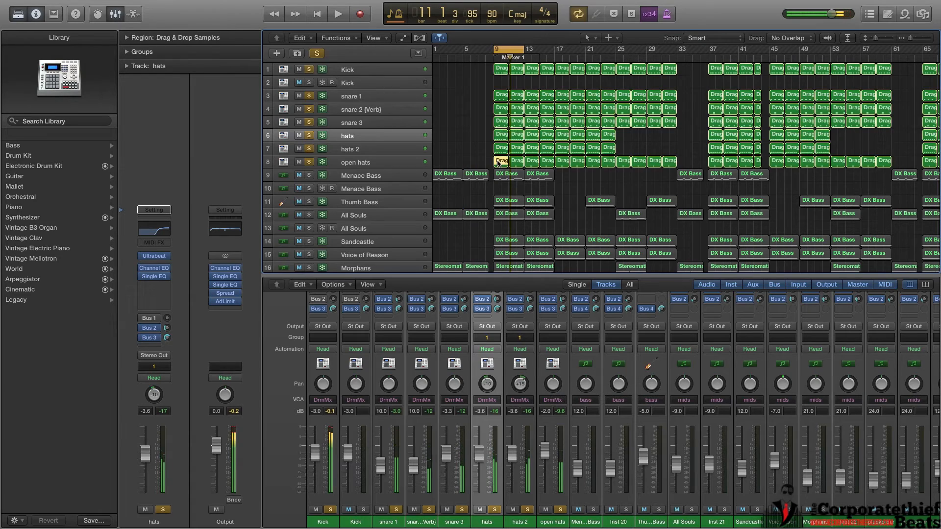
double_click(502, 166)
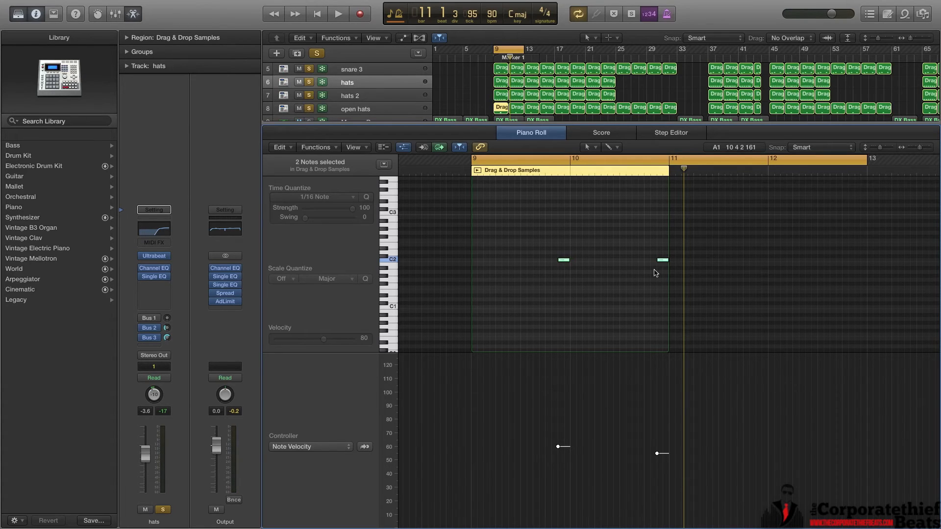
key(space)
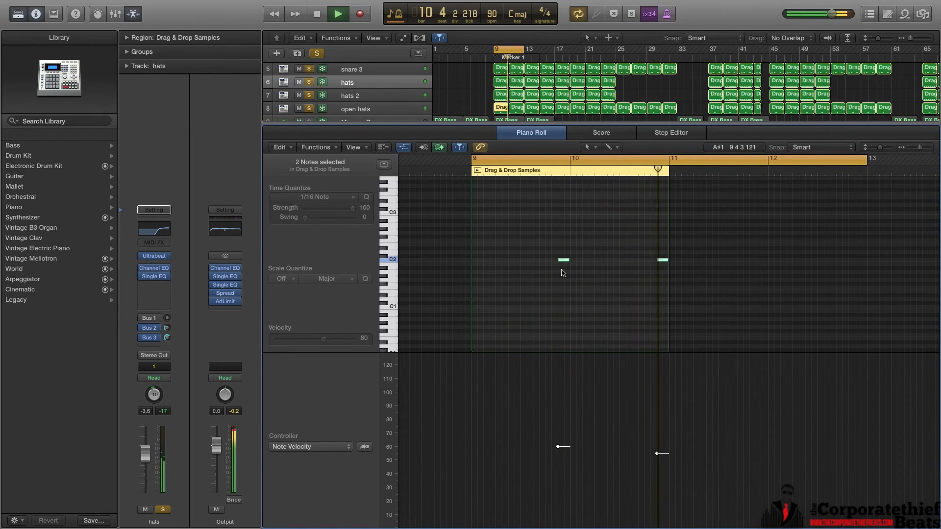
key(space)
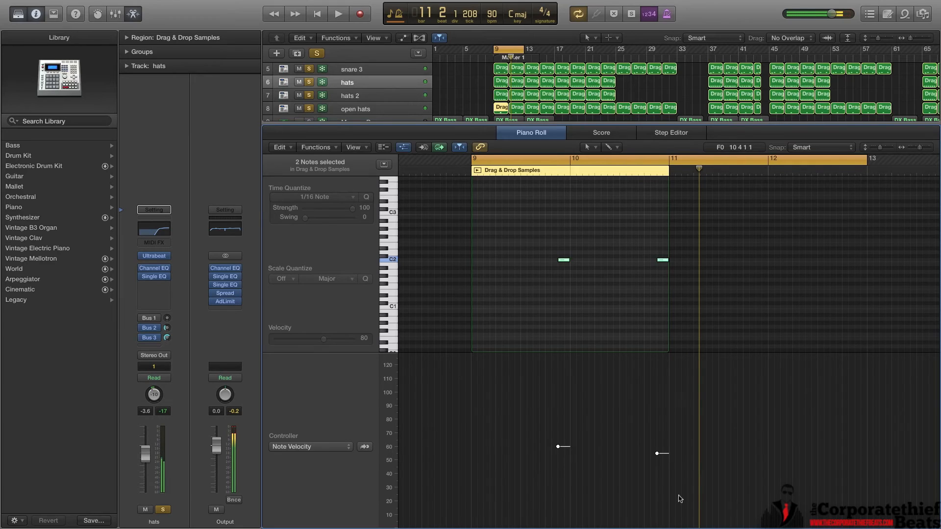
Step: Slightly raise the velocities of both selected notes in the first open hats region
drag(658, 454, 657, 450)
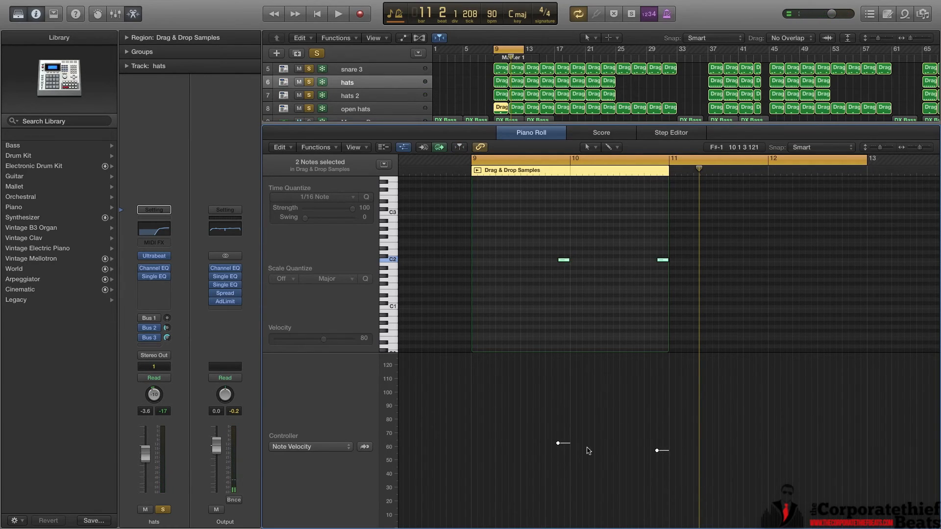
scroll(570, 208, up, 1)
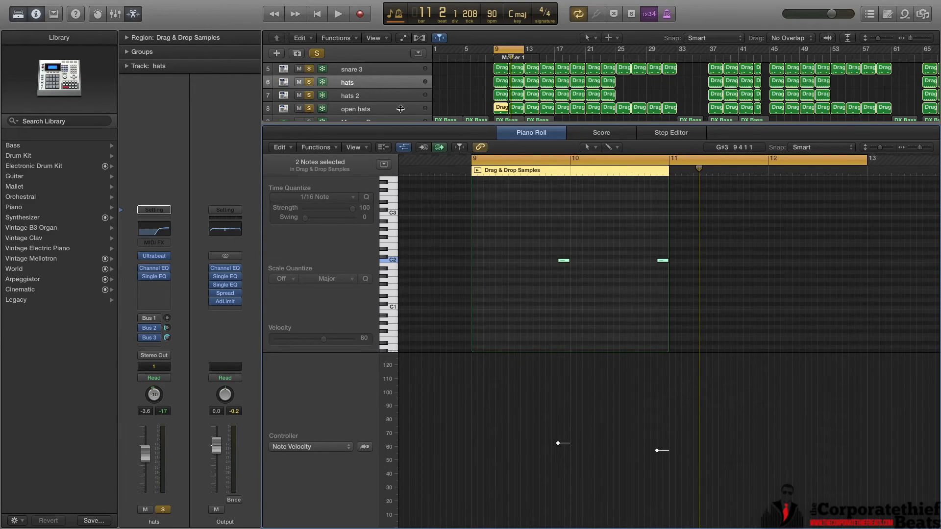
Step: Select the open hats track and inspect its Channel EQ curve, closing the plug-in after viewing
scroll(360, 81, down, 1)
click(364, 103)
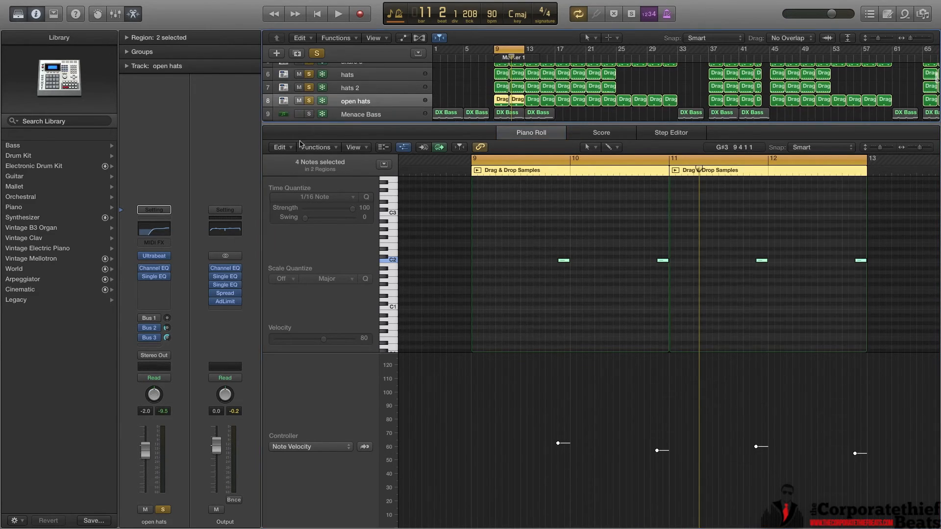
click(156, 230)
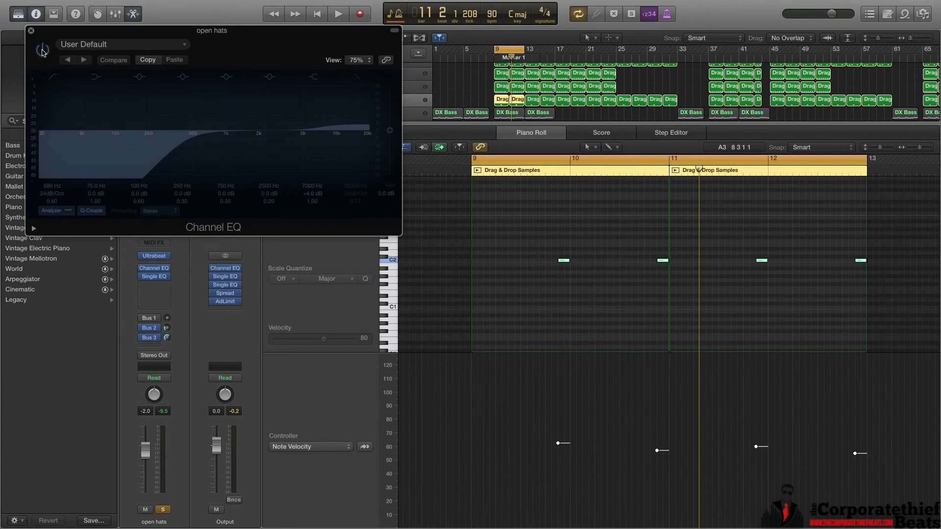
click(31, 31)
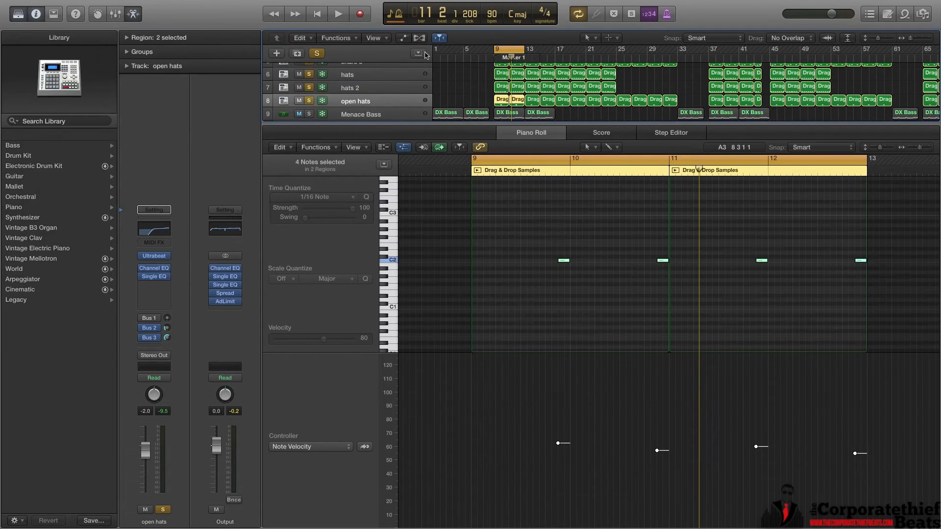
Step: Bring back the mixer, add the first Menace Bass track to the solo and audition it with the drums
scroll(485, 79, up, 2)
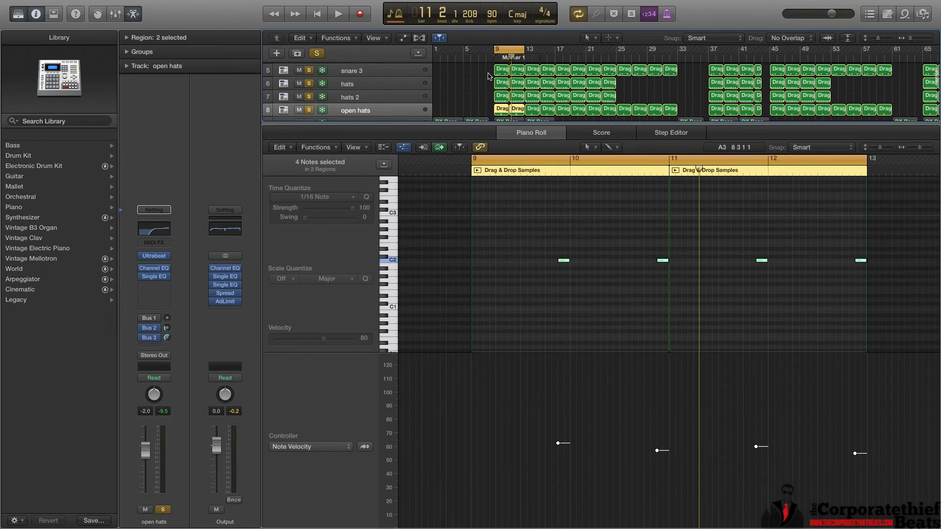
key(x)
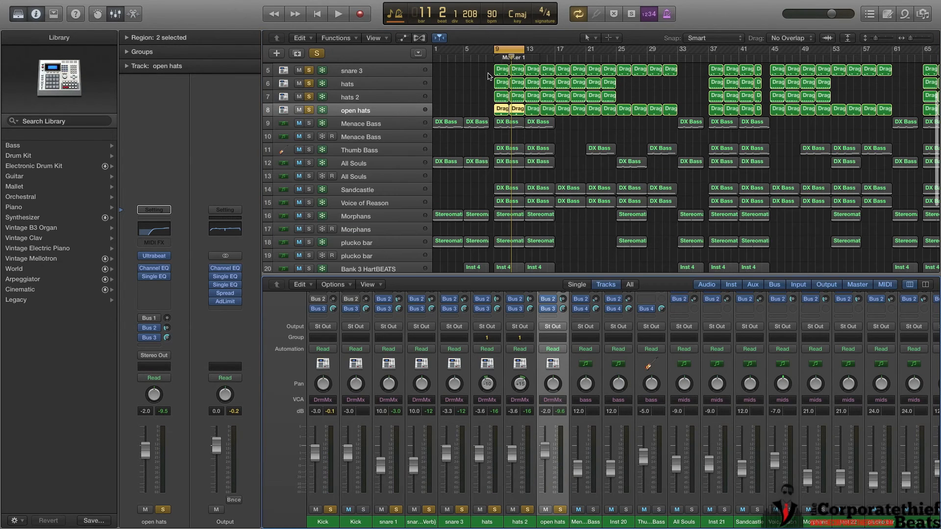
key(x)
key(x)
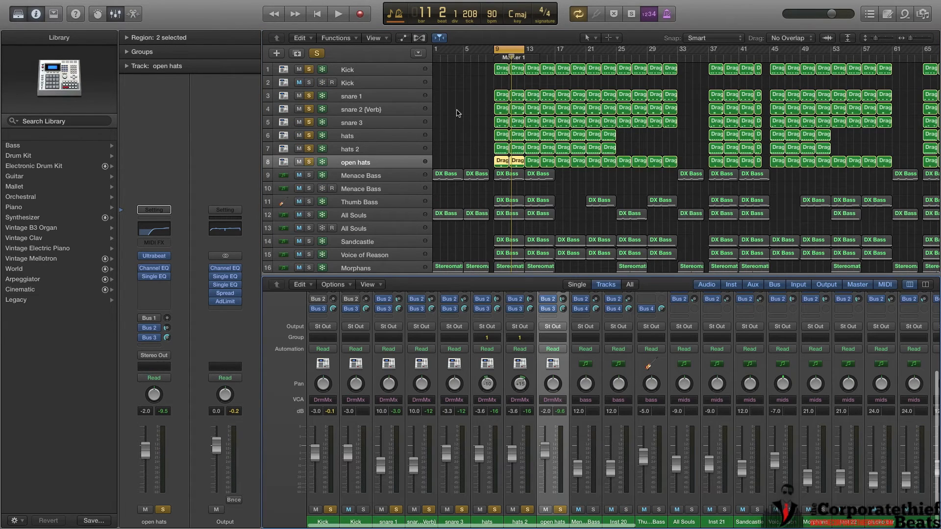
scroll(460, 105, down, 3)
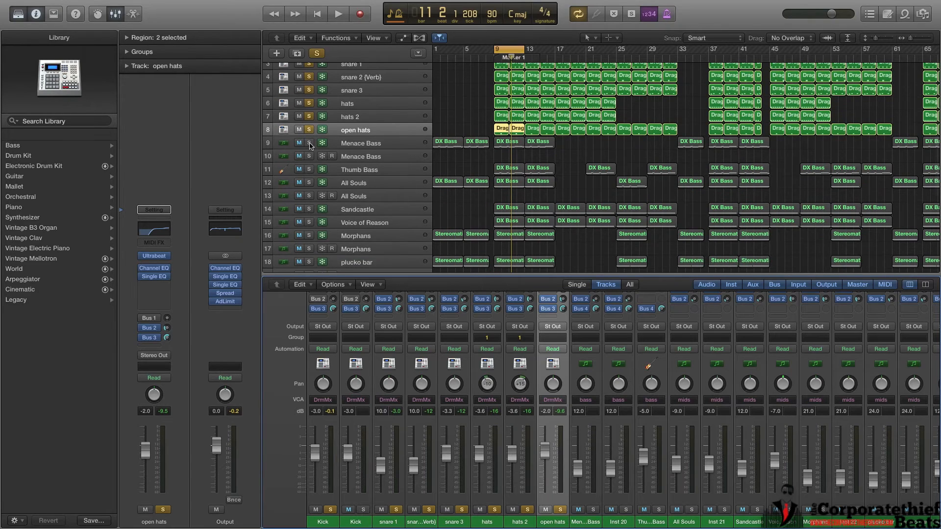
click(309, 143)
key(space)
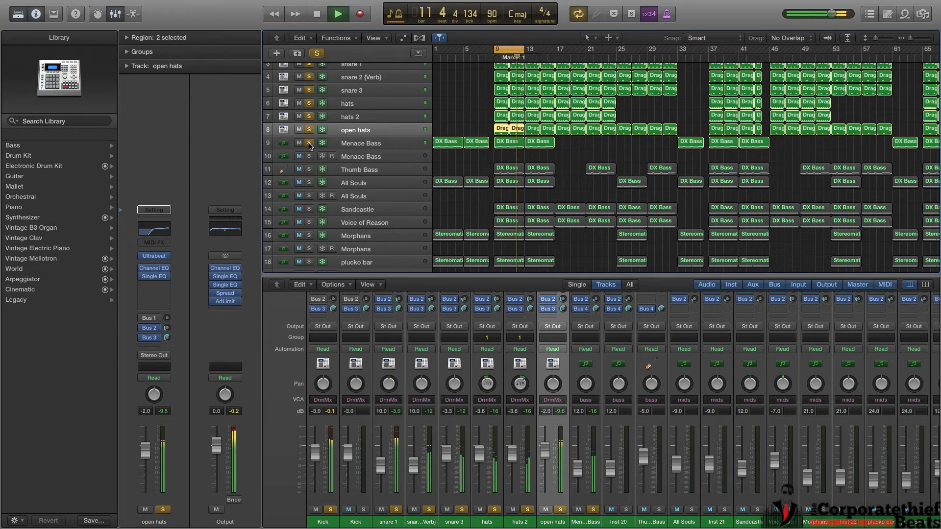
key(space)
Step: Add All Souls, Morphans, plucko bar, Bank 3 HartBEATS, SFX 3 and Antartica to the solo and audition the loop from bar 9
click(308, 182)
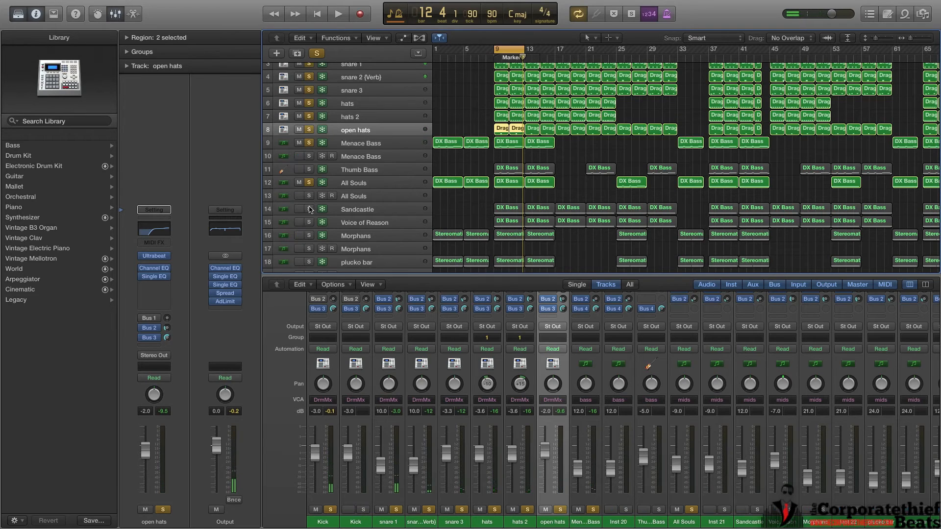
click(309, 236)
click(309, 262)
scroll(310, 260, down, 4)
click(309, 235)
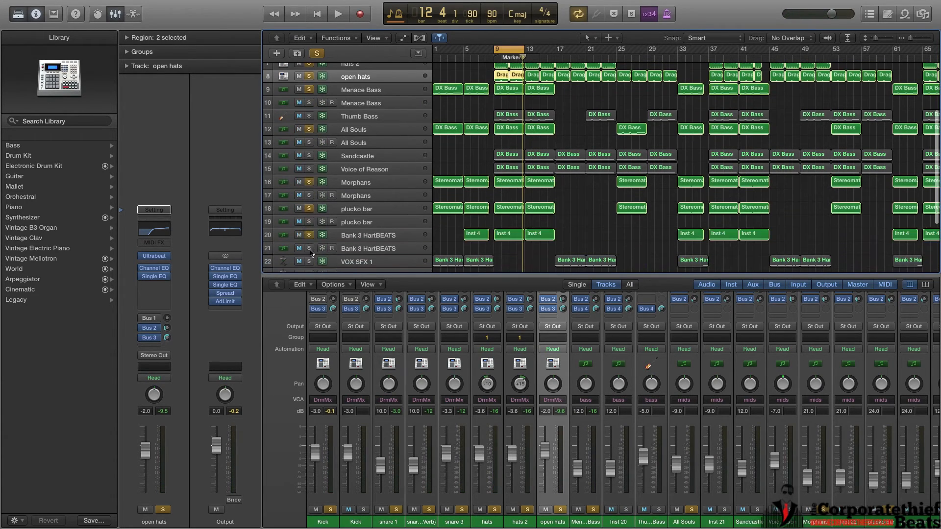
scroll(309, 255, down, 6)
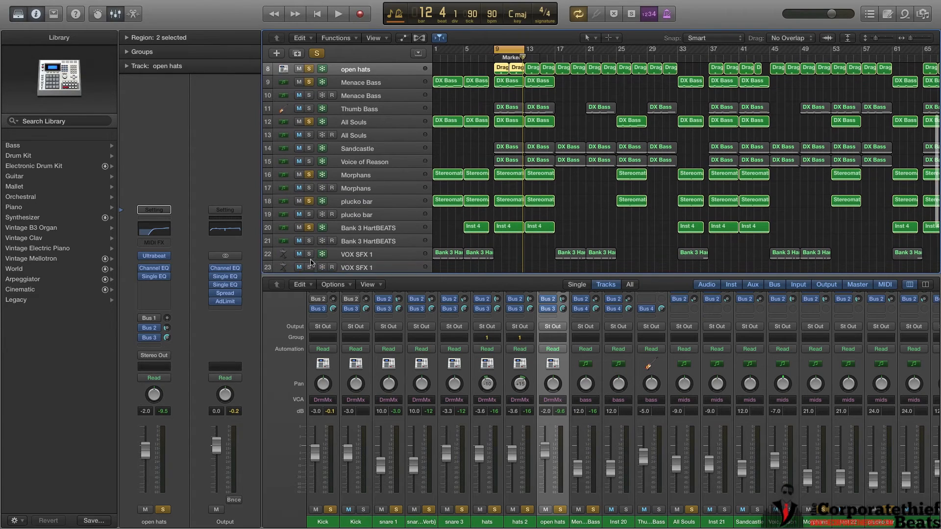
click(310, 228)
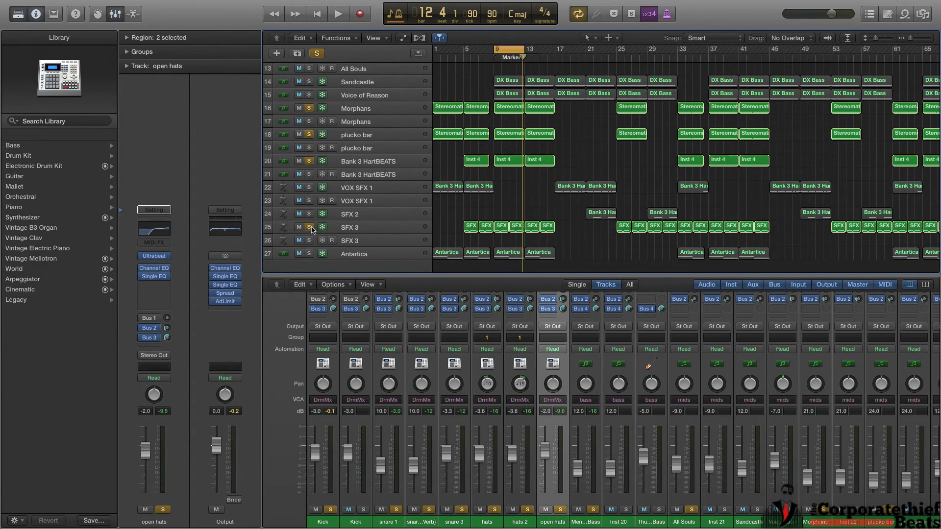
click(309, 254)
key(space)
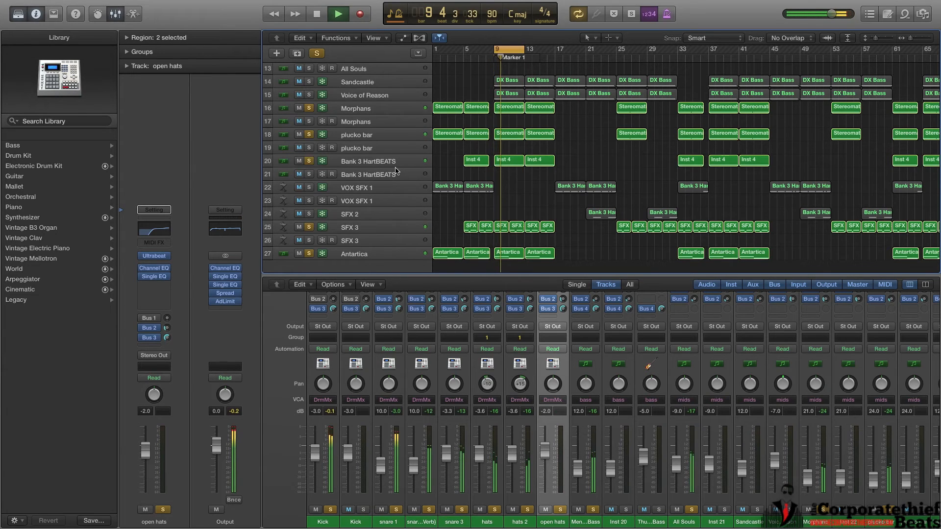
scroll(396, 171, up, 2)
scroll(397, 170, up, 4)
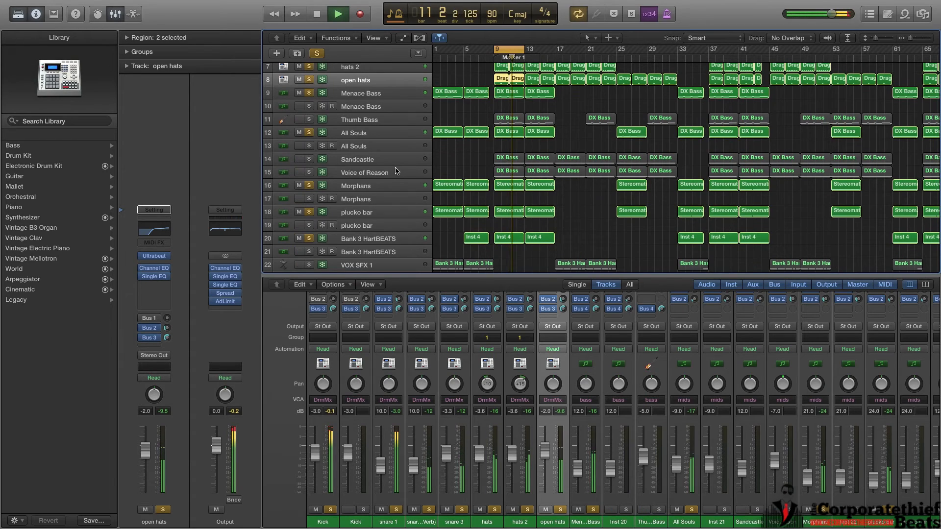
key(space)
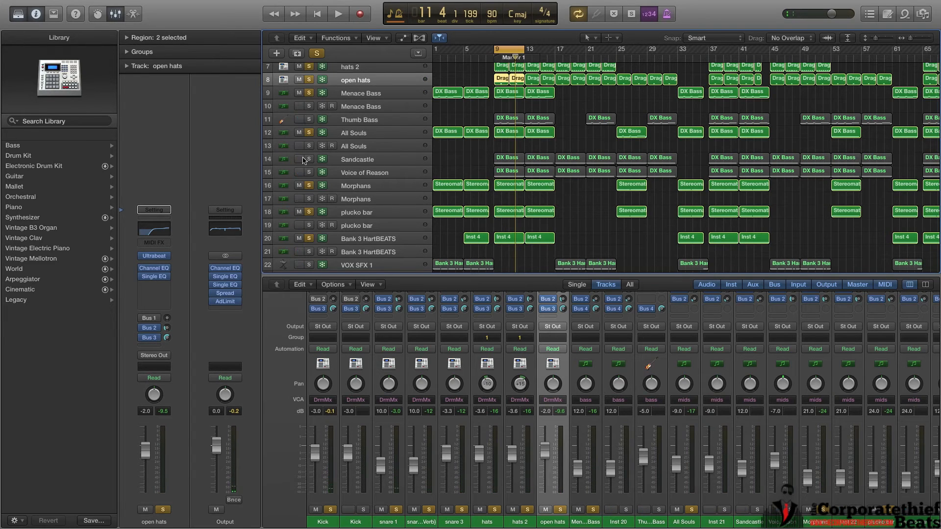
Step: Clear all solos, solo only Thumb Bass and play the loop from bar 9
click(317, 53)
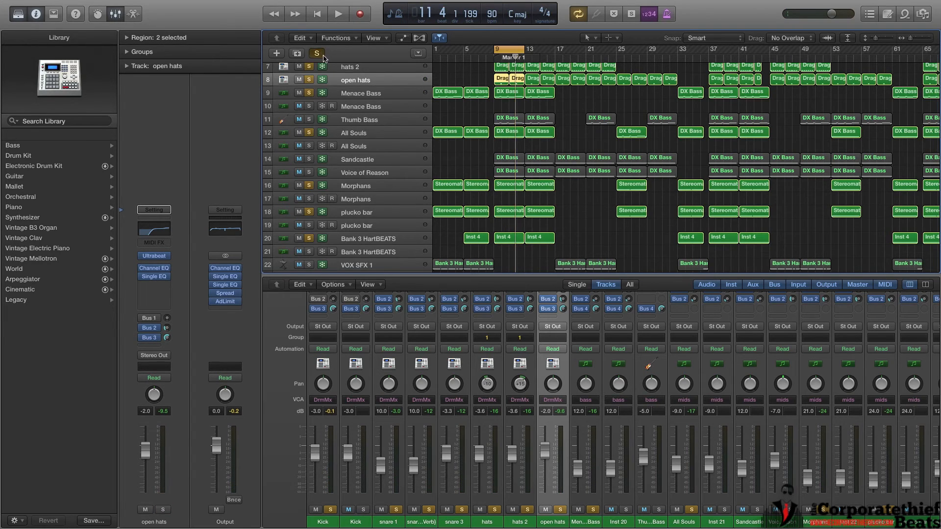
click(309, 120)
key(space)
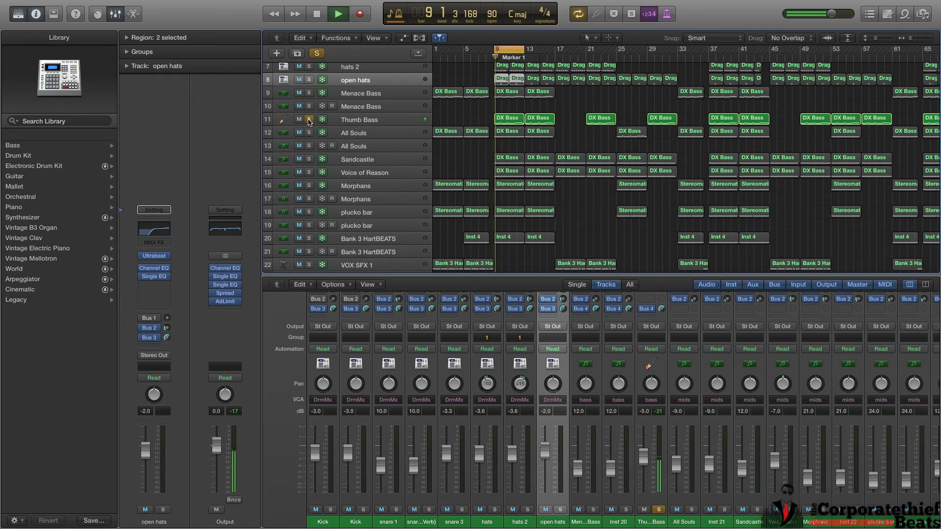
Step: Add Menace Bass, Sandcastle and Voice of Reason to the solo during playback, listen and stop
click(309, 93)
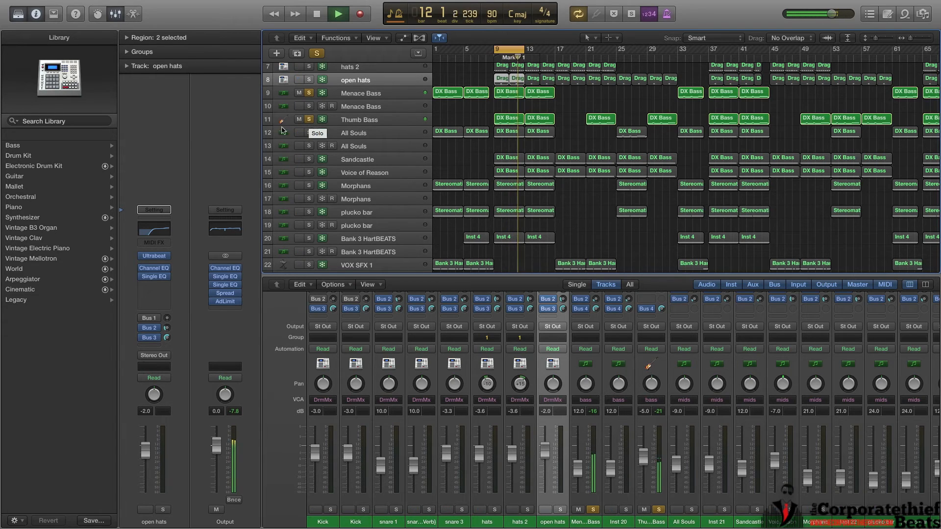
click(309, 159)
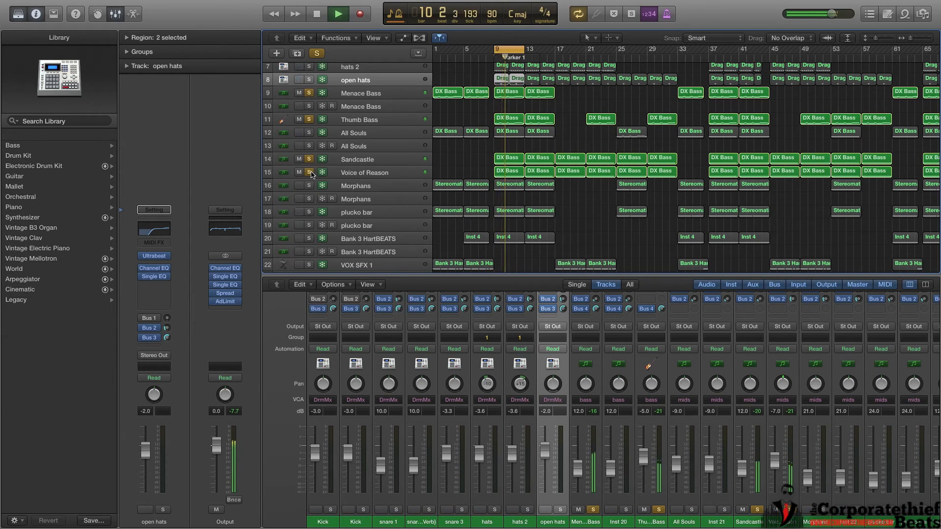
key(space)
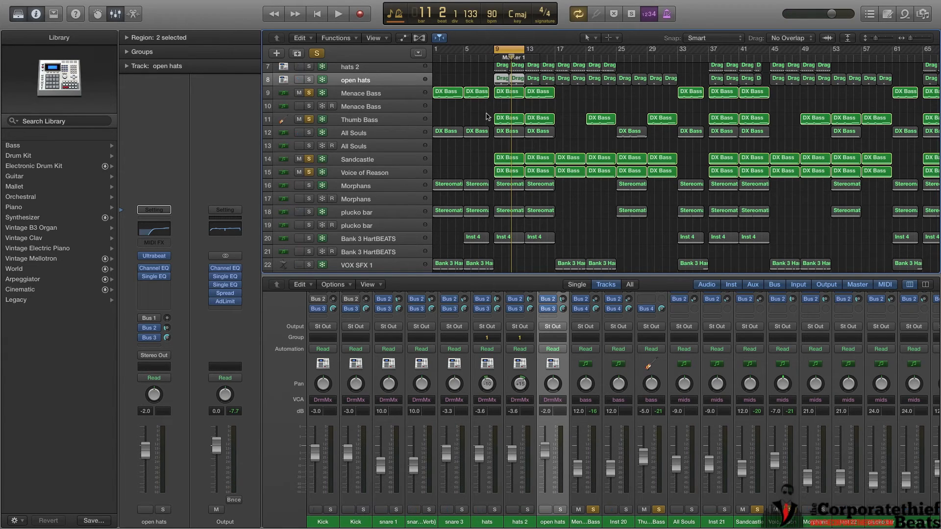
Step: Select the first two Sandcastle and Voice of Reason regions from bar 9 and remove Menace Bass and Thumb Bass from the solo
drag(489, 148, 553, 179)
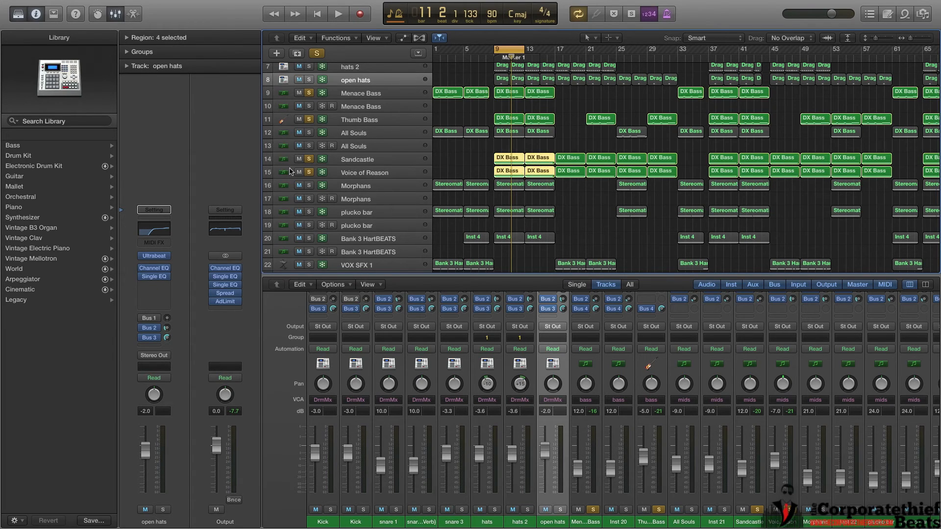
click(309, 93)
click(309, 119)
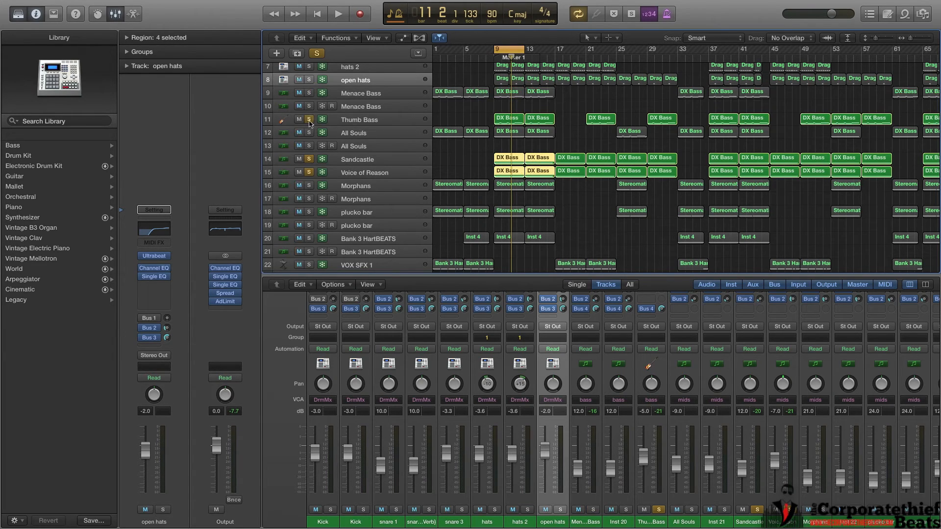
Step: Duplicate the Sandcastle track with its settings and remove Voice of Reason from the solo
click(380, 175)
click(356, 163)
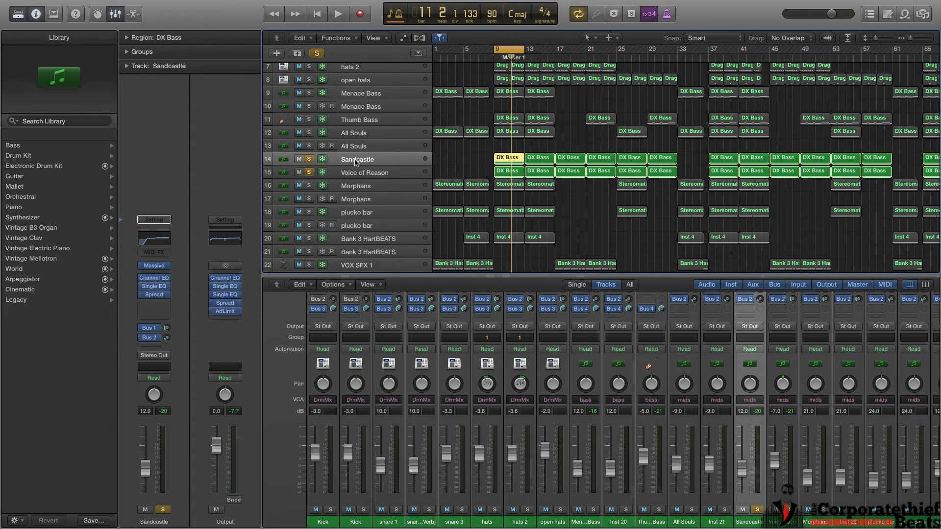
click(295, 54)
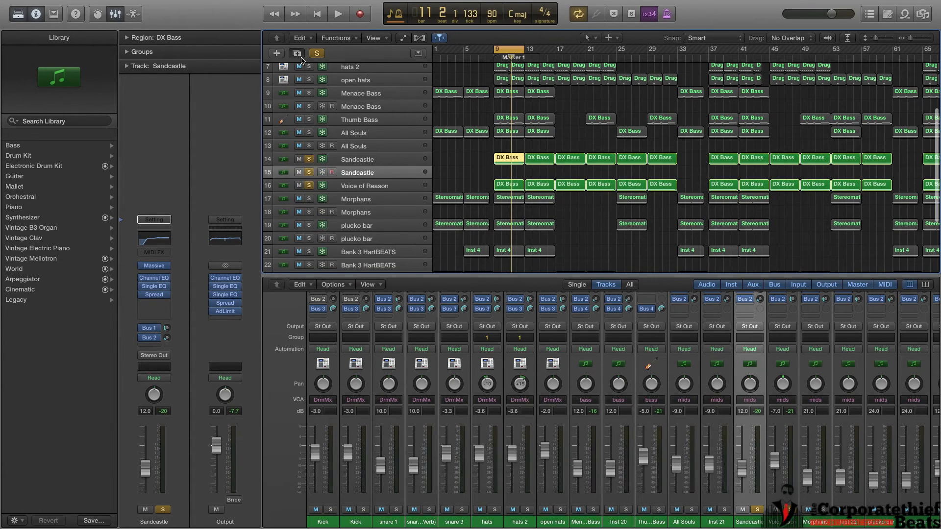
click(300, 186)
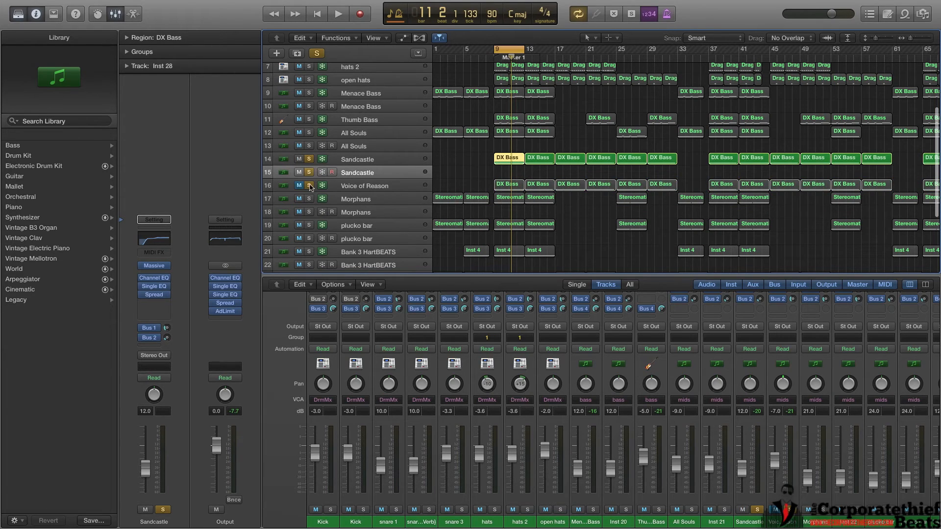
click(310, 186)
click(300, 187)
Step: Play the soloed Sandcastle part from bar 9 and view its Massive patch, closing the plug-in after viewing
key(space)
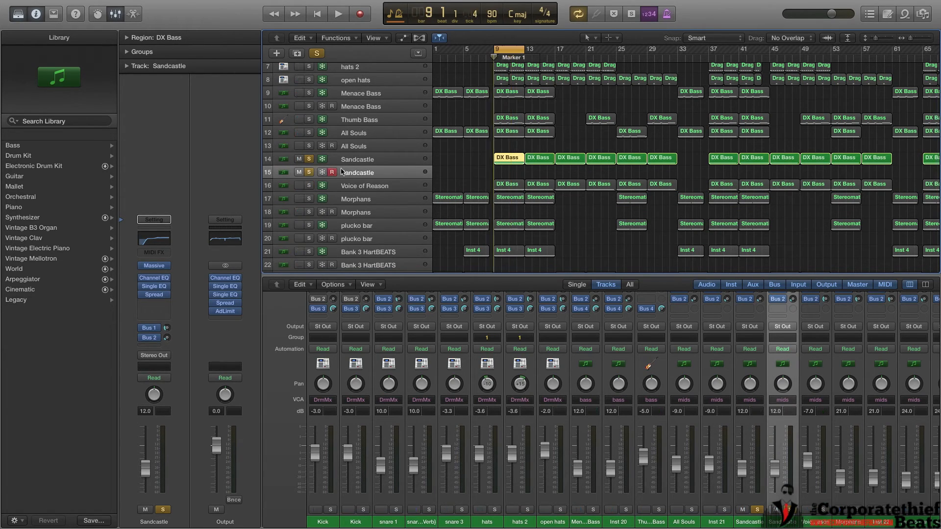
key(space)
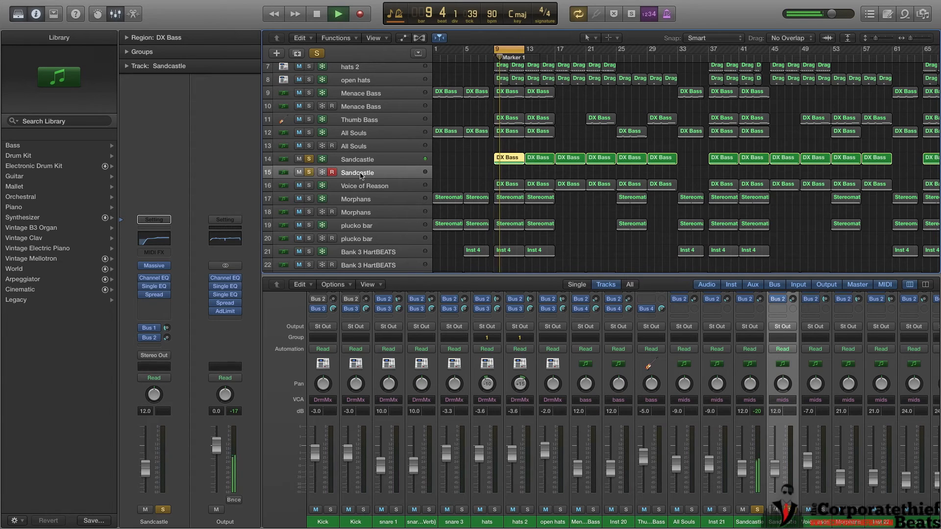
click(153, 265)
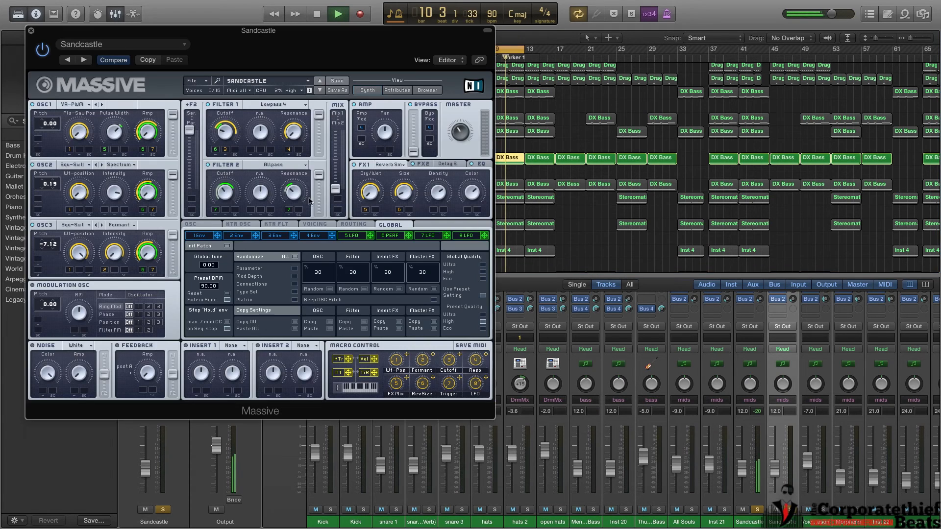
click(29, 30)
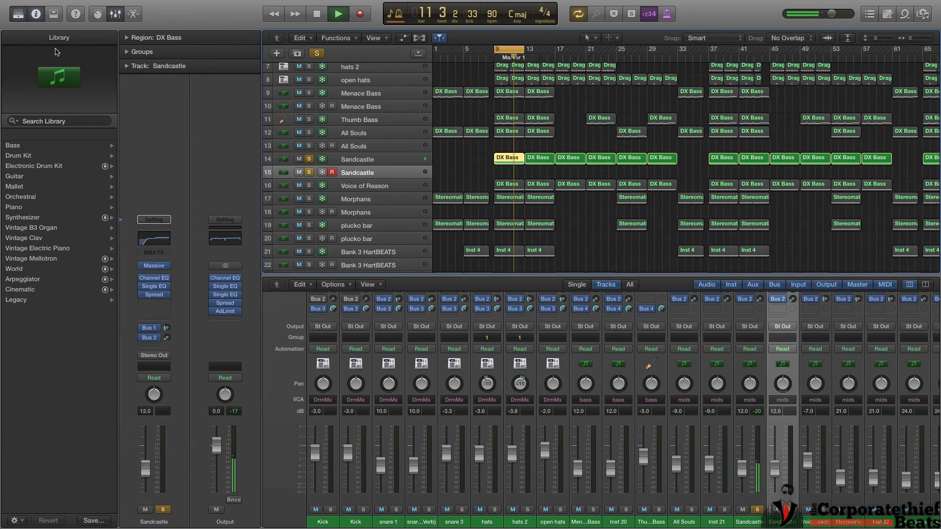
Step: Stop playback, view the notes of the Sandcastle region at bar 9 in the Piano Roll, and close the editor
key(space)
double_click(508, 163)
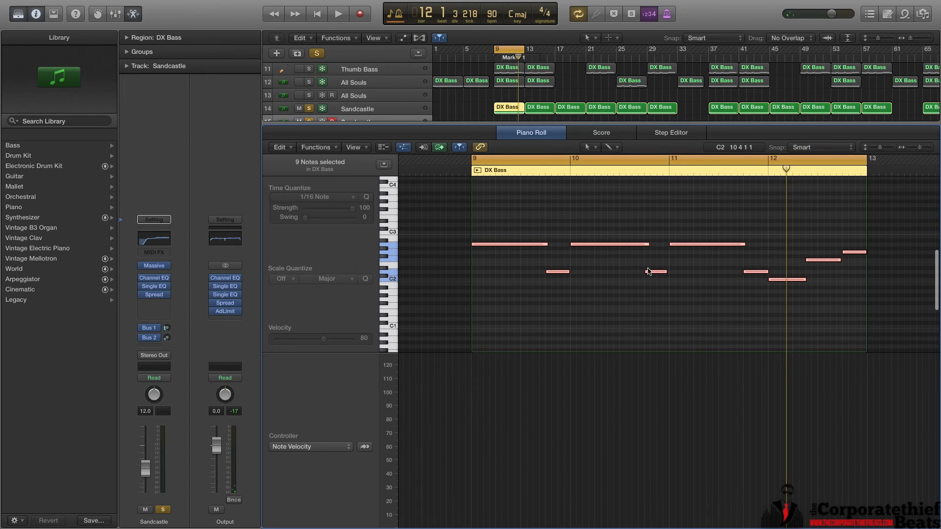
key(x)
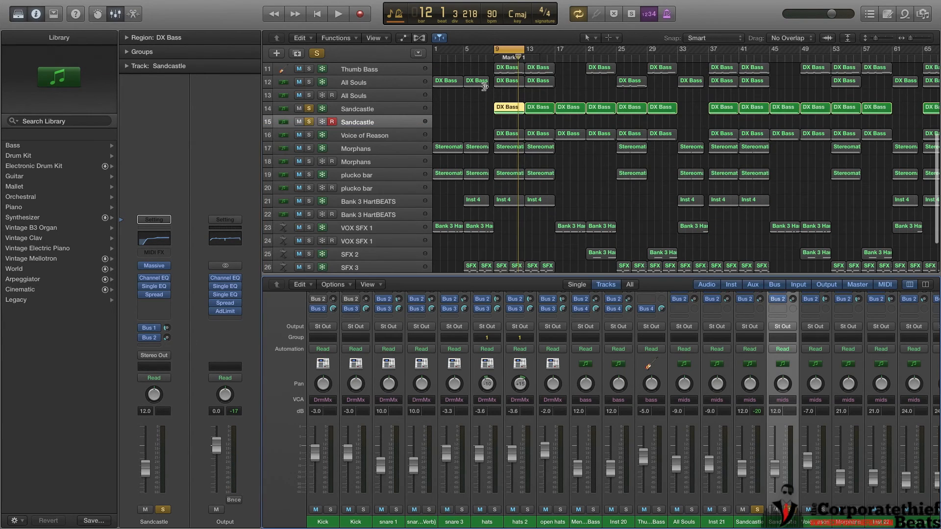
key(x)
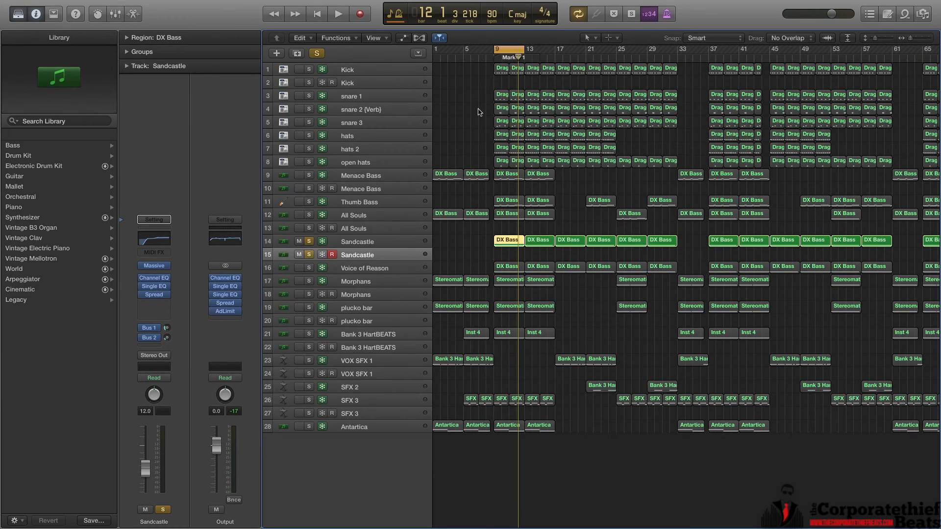
Step: Add Voice of Reason to the solo, remove the duplicate Sandcastle track from it, and listen to the two remaining layers
click(309, 268)
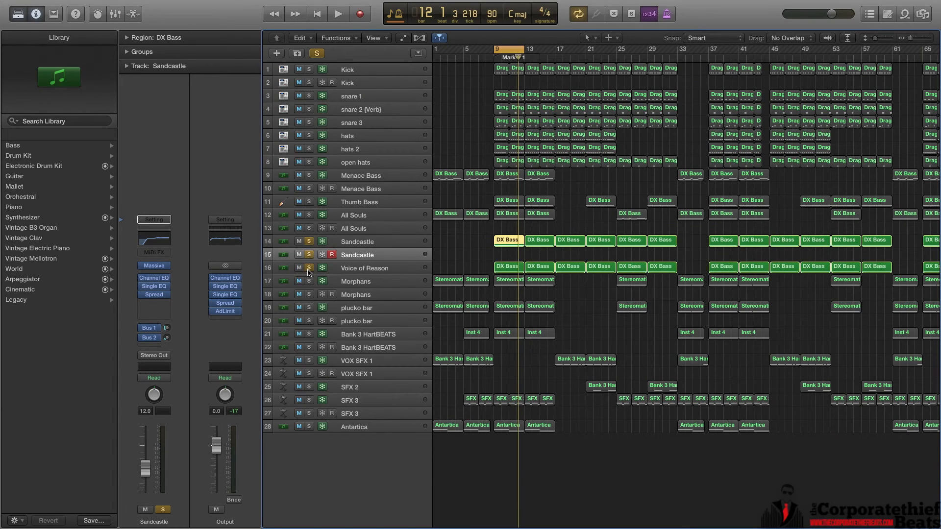
click(310, 255)
key(space)
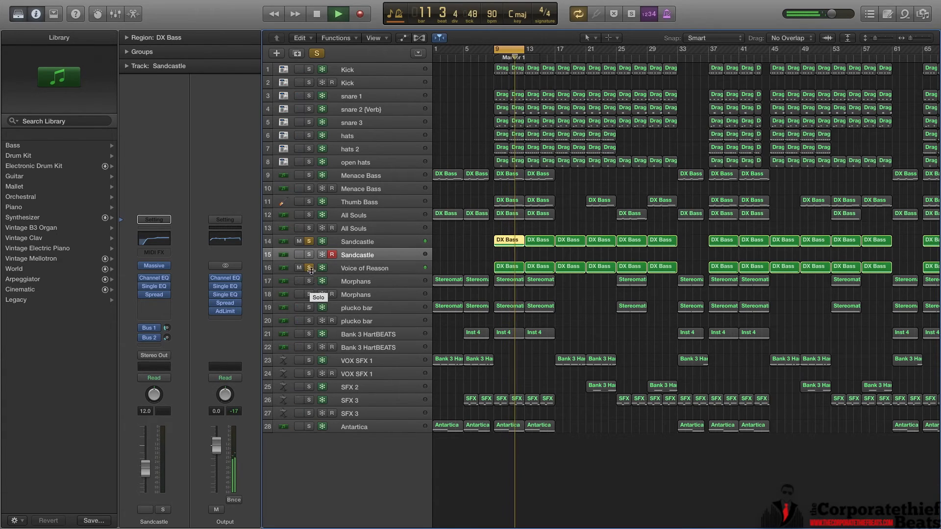
key(space)
Step: Leave only Voice of Reason soloed, play it from bar 9, and view its first region's notes in the Piano Roll
click(310, 242)
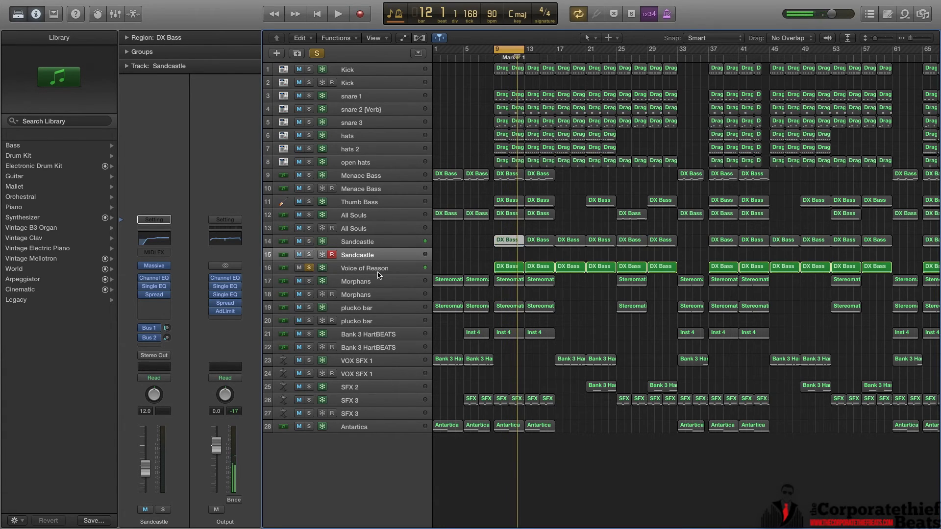
key(space)
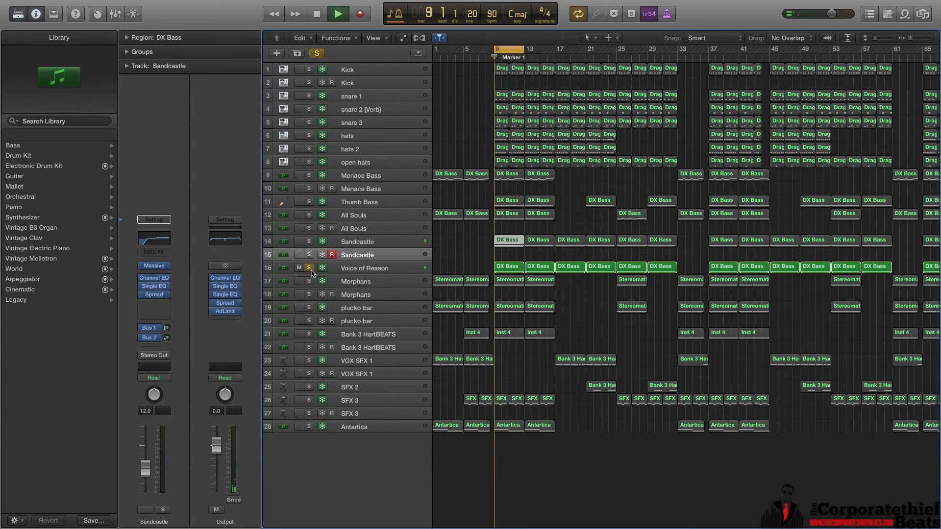
click(500, 267)
double_click(499, 268)
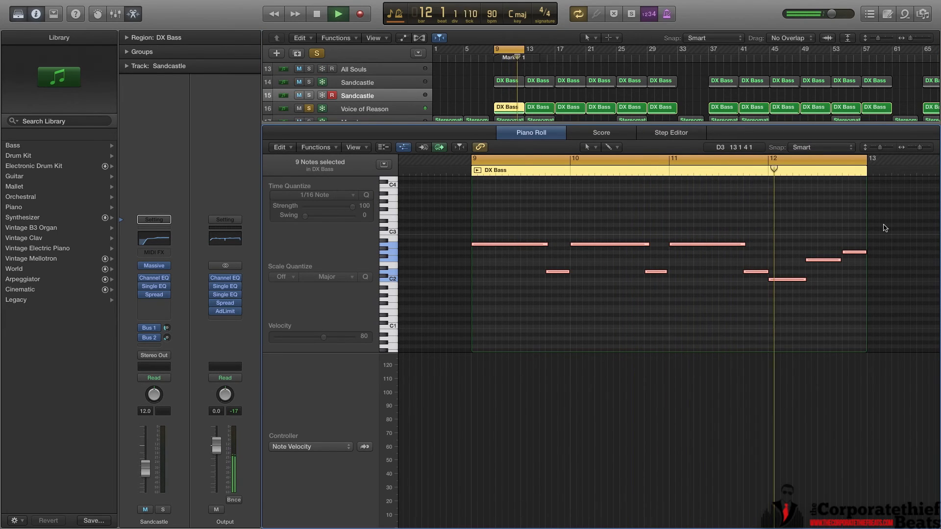
key(space)
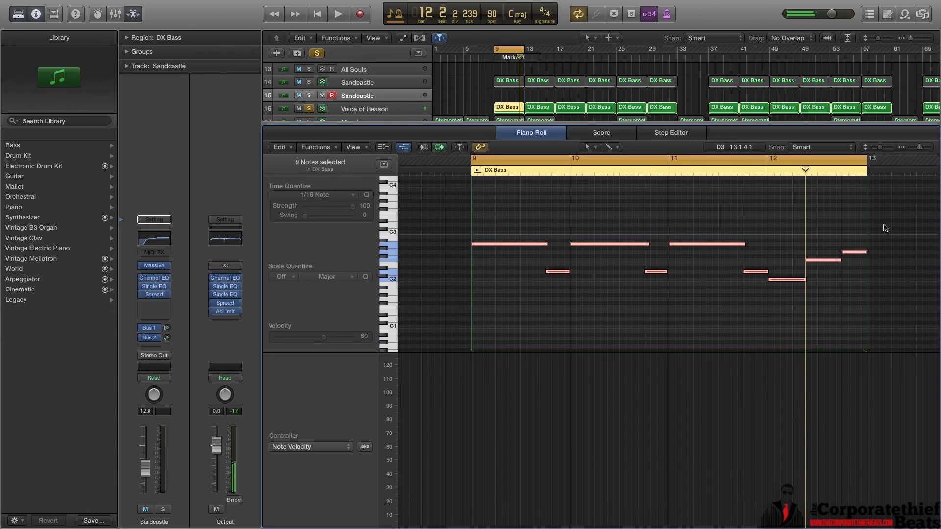
key(x)
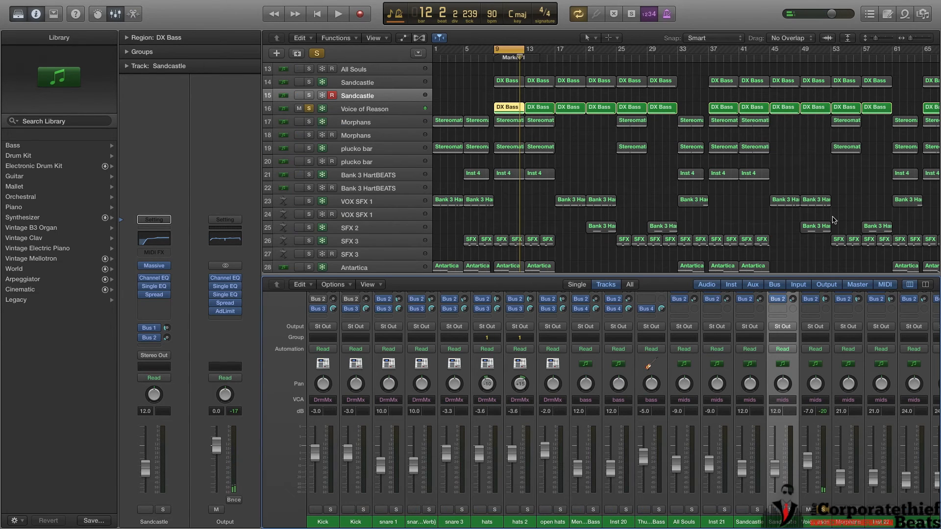
Step: Clear the Voice of Reason solo and hide the mixer so the track area fills the window
scroll(505, 207, down, 3)
scroll(505, 207, up, 3)
scroll(505, 206, up, 4)
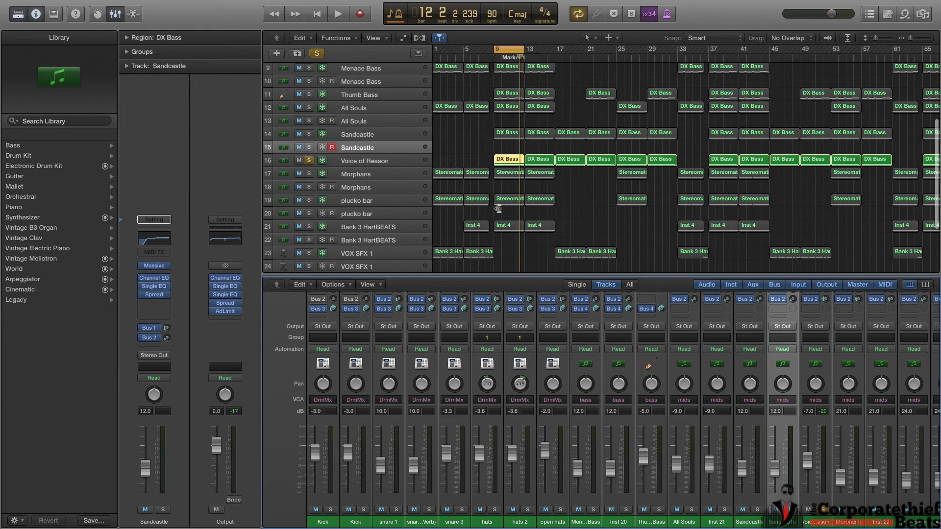
scroll(498, 209, up, 8)
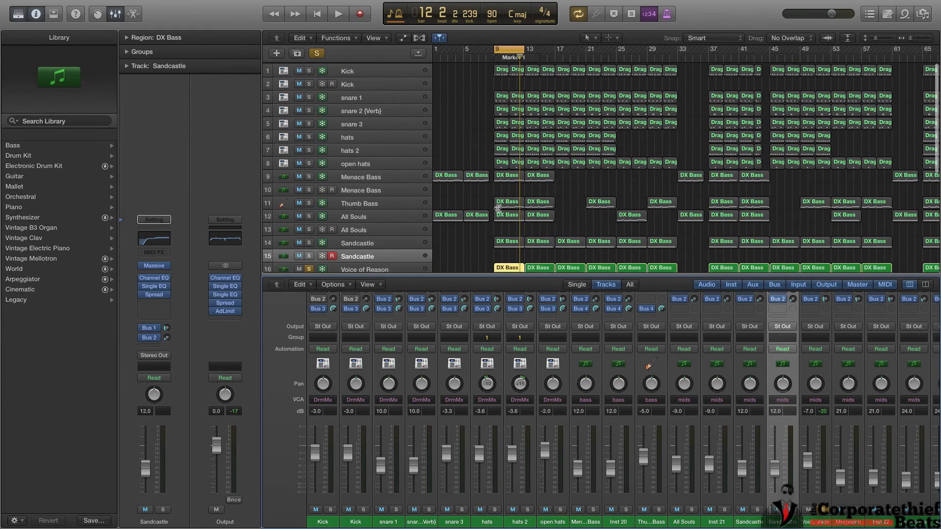
click(309, 268)
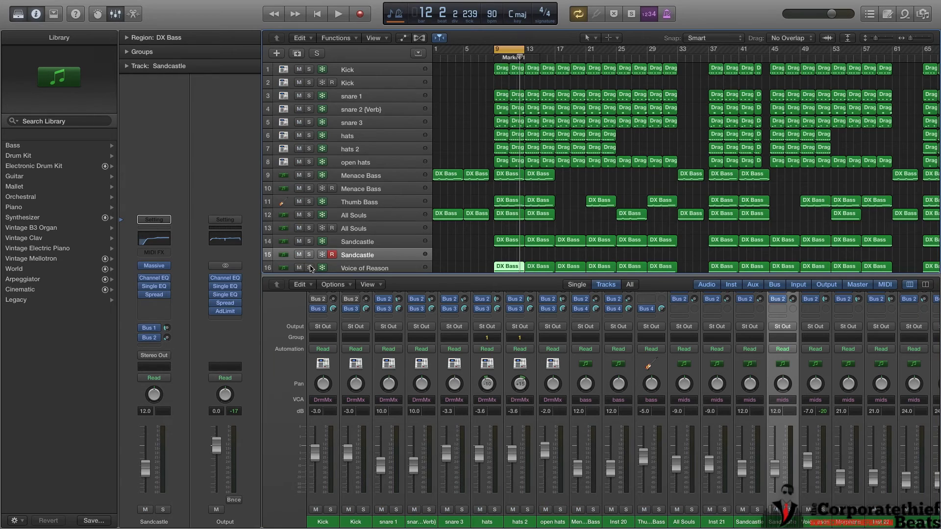
key(x)
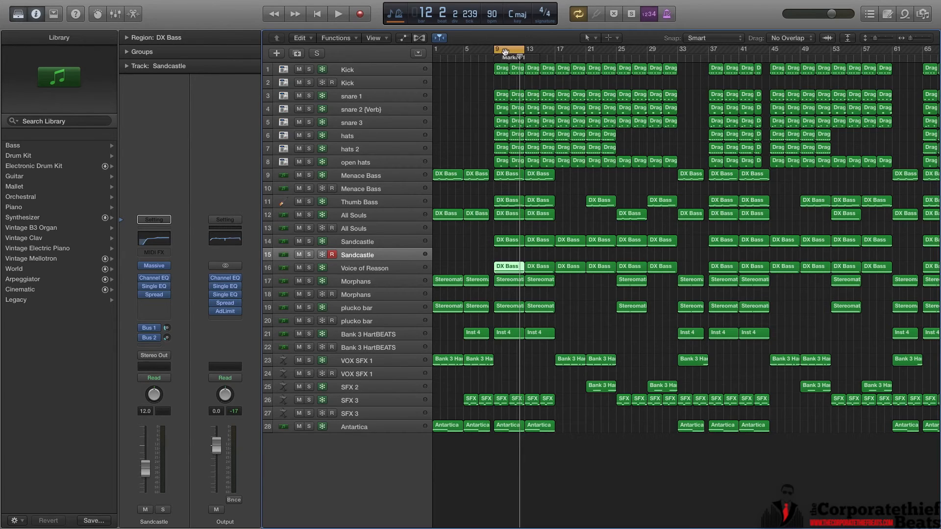
Step: Turn off the cycle range and play the full mix from just before bar 9, stopping shortly after bar 13
drag(520, 56, 493, 58)
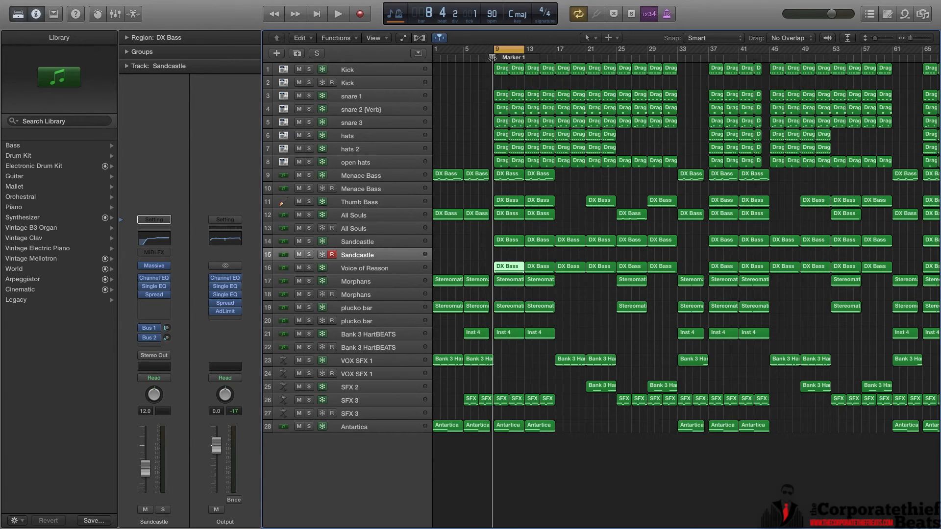
click(506, 49)
key(space)
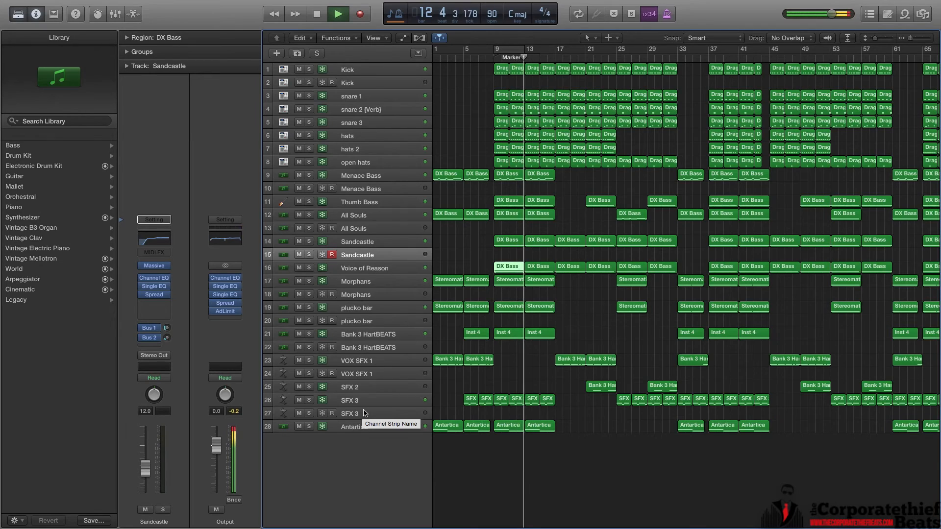
key(space)
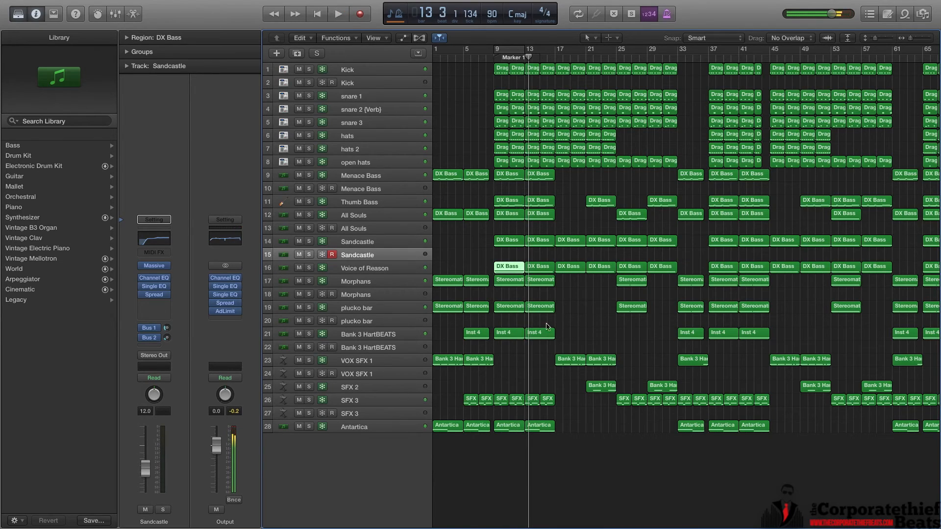
Step: Play the full mix from bar 17 and stop it in bar 21
click(554, 58)
key(space)
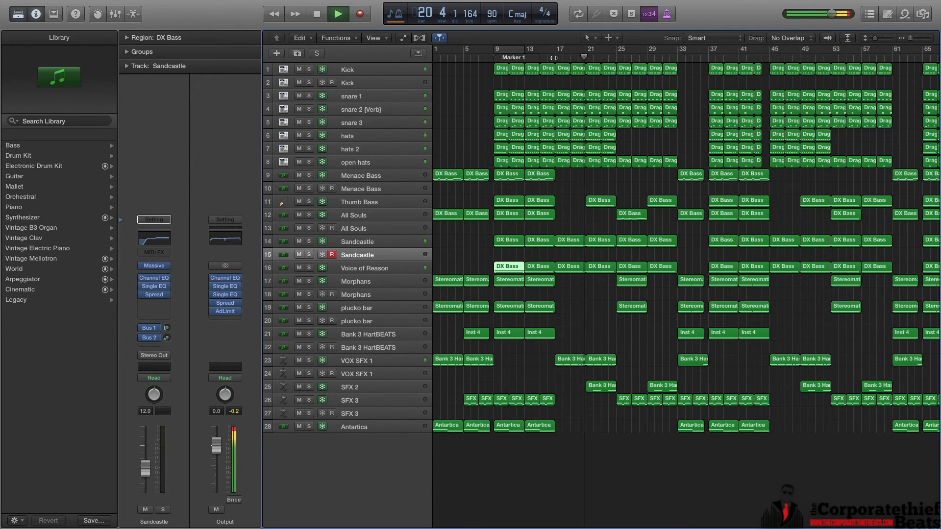
key(space)
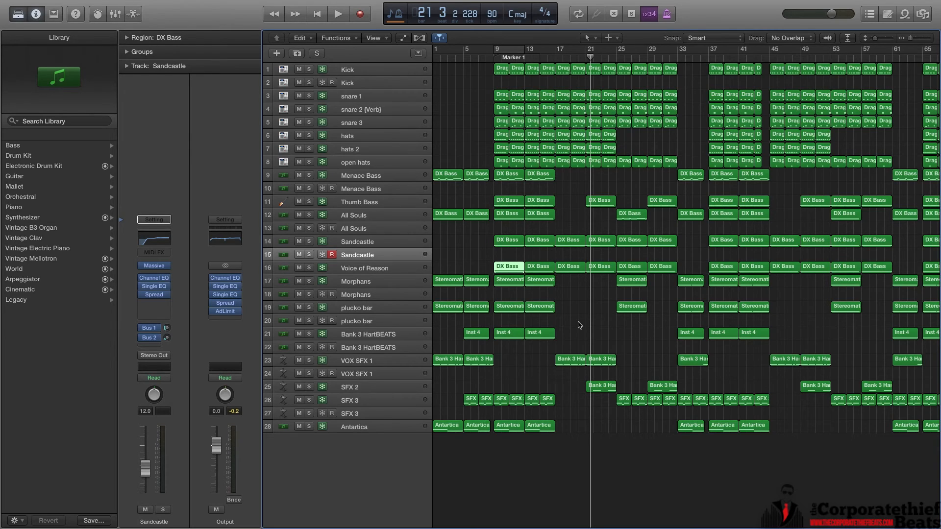
Step: Set the cycle range from bar 17 to bar 37, play the mix from bar 17 and stop it in bar 29
drag(556, 48, 706, 53)
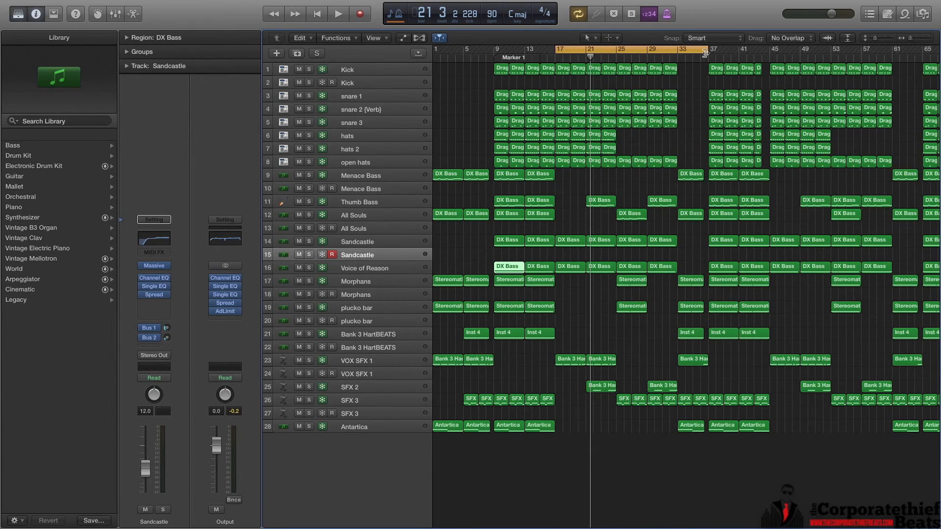
drag(495, 49, 708, 49)
drag(589, 51, 557, 50)
click(555, 58)
key(space)
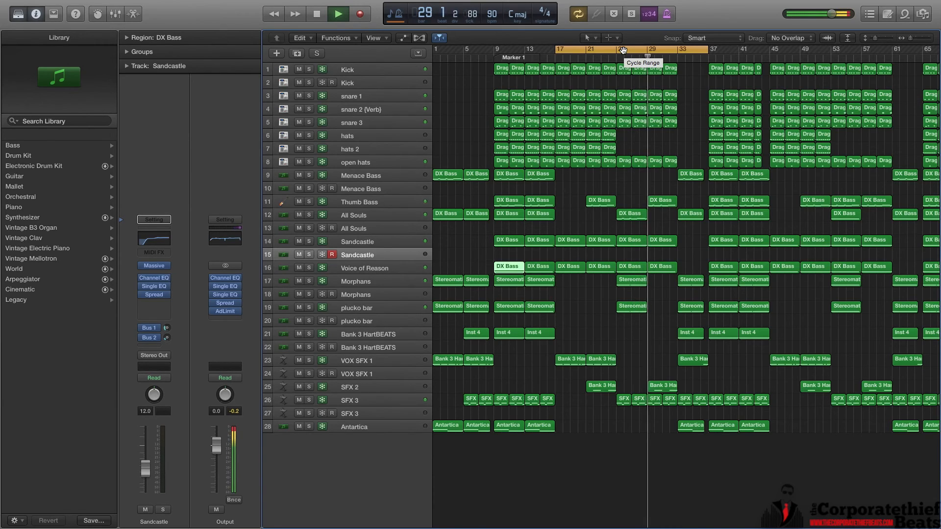
key(space)
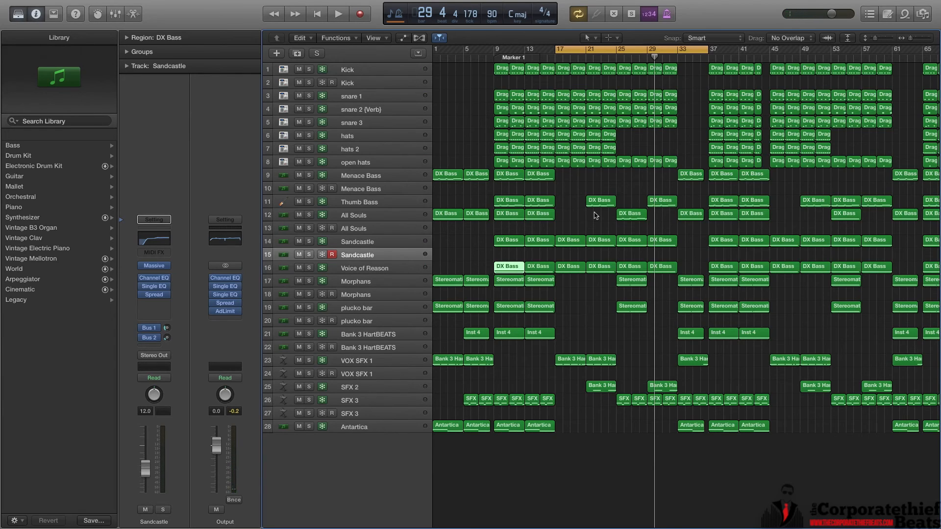
Step: Turn off the cycle range and play the full mix from just before bar 33, stopping in bar 37
click(613, 48)
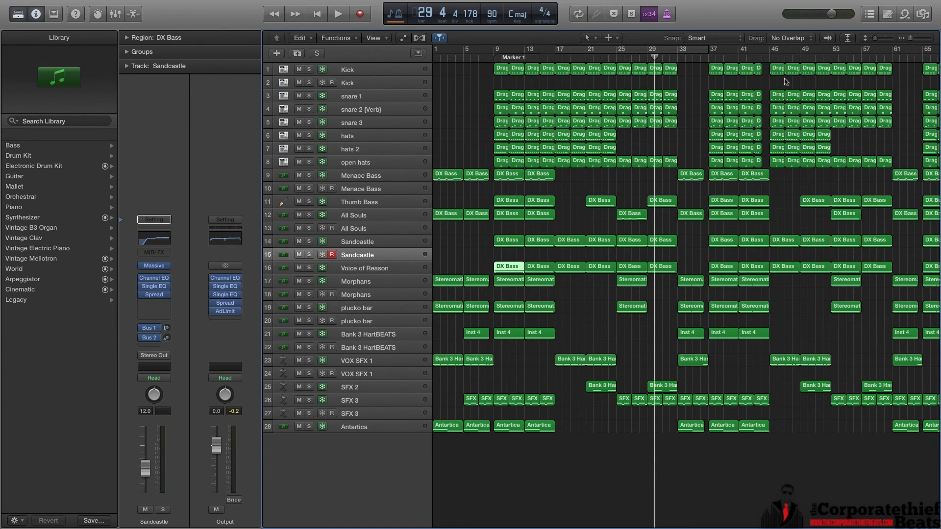
click(910, 37)
drag(910, 37, 906, 38)
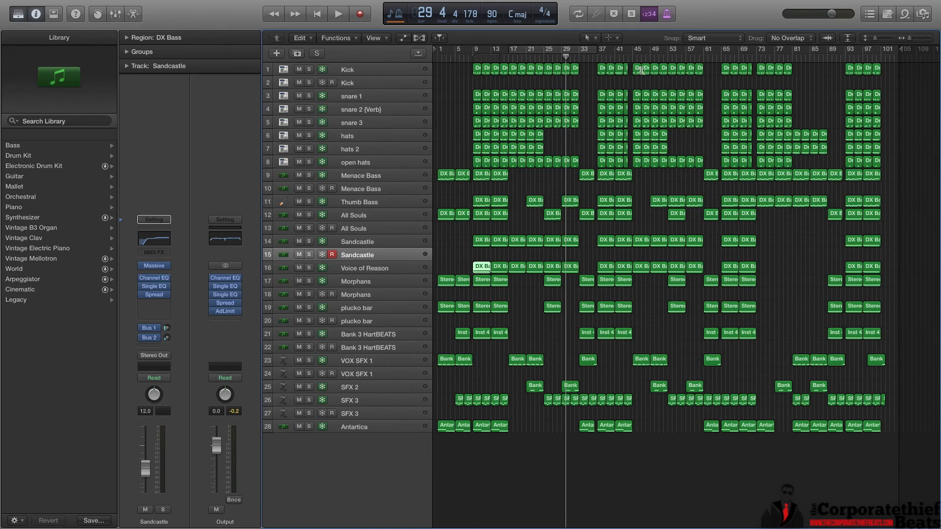
double_click(580, 58)
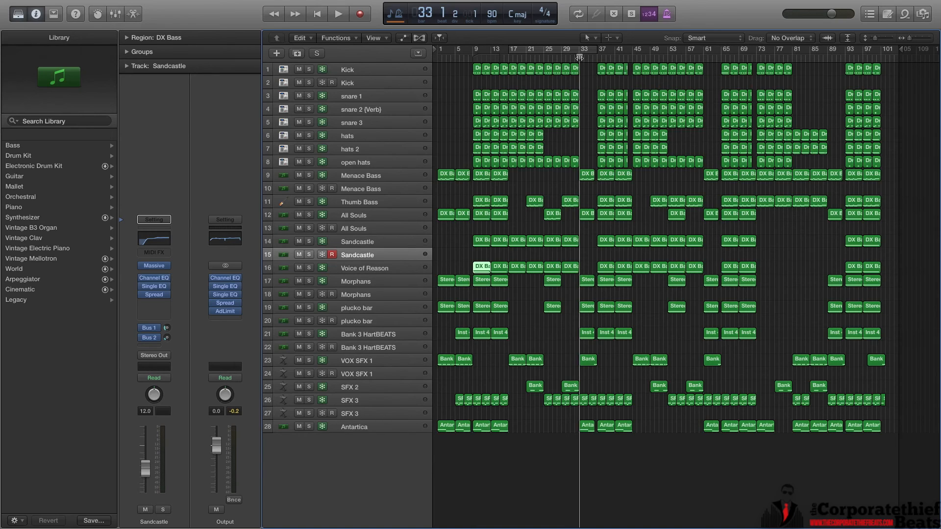
key(space)
drag(580, 58, 578, 58)
key(space)
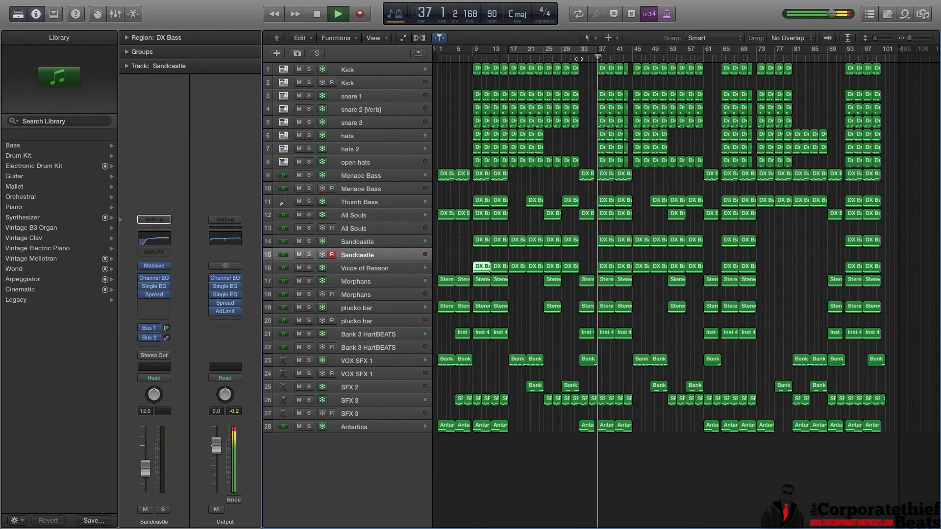
key(space)
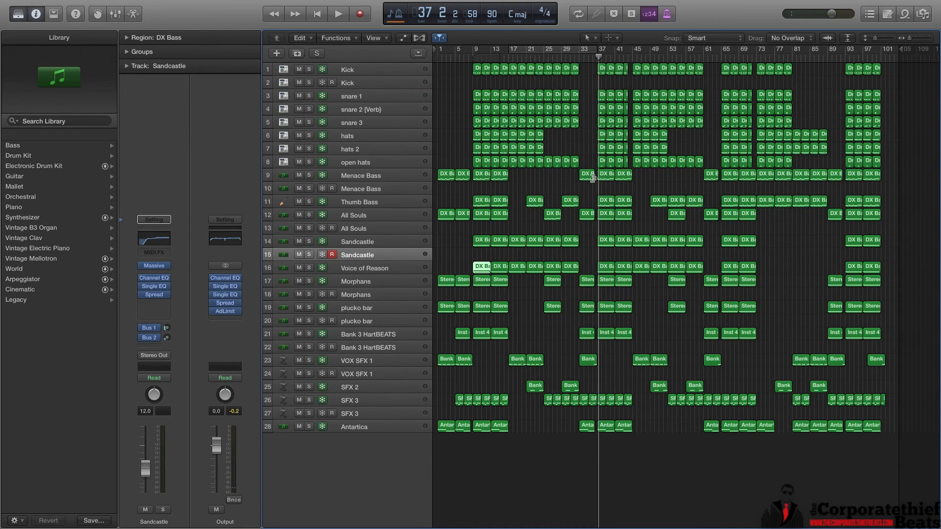
Step: Select the Menace Bass region at bar 33 without unfreezing its track, and play the mix from around bar 43
click(593, 179)
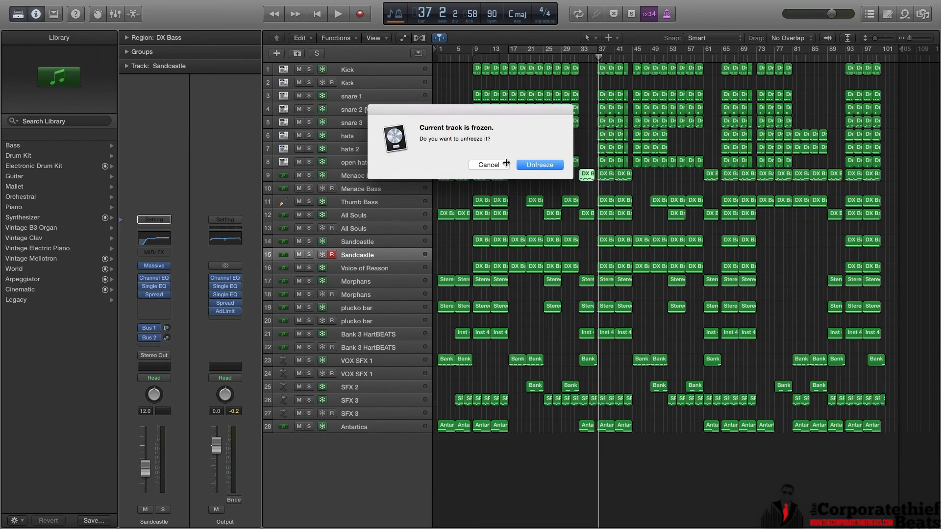
click(500, 163)
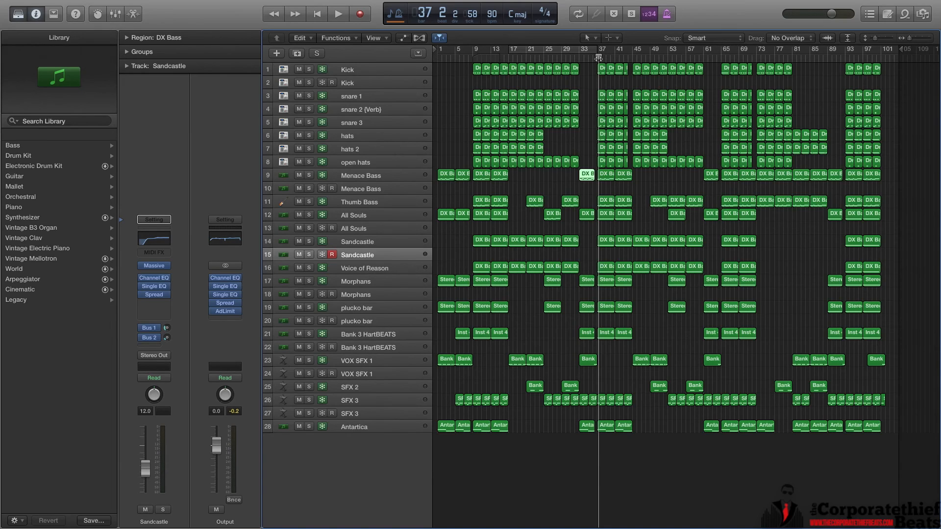
click(629, 57)
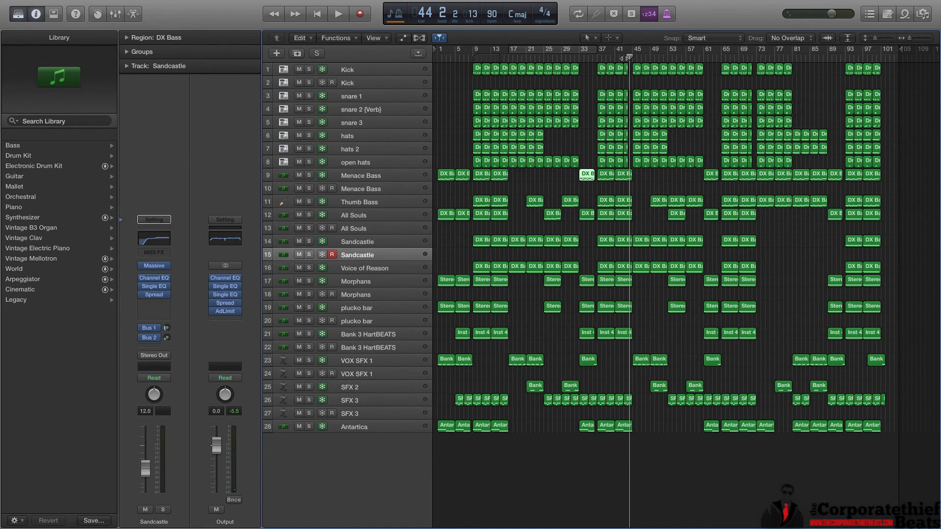
click(625, 57)
key(space)
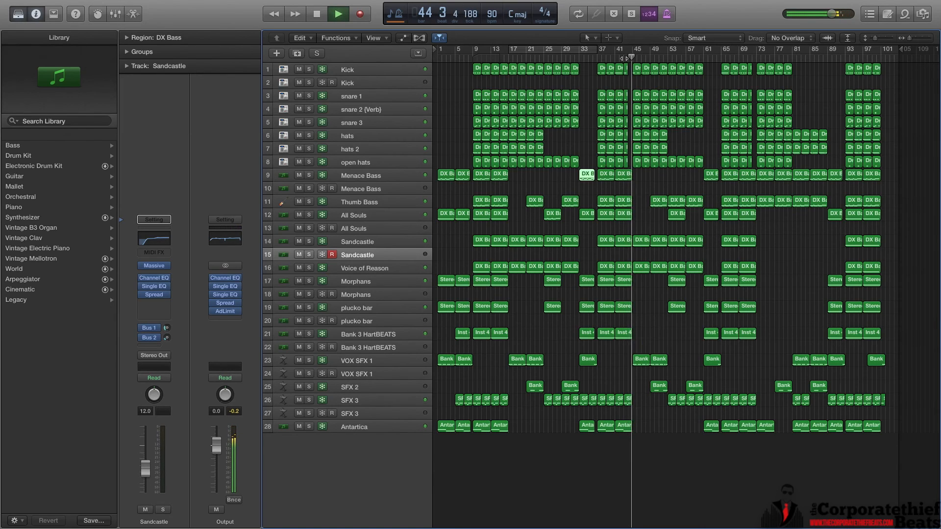
key(space)
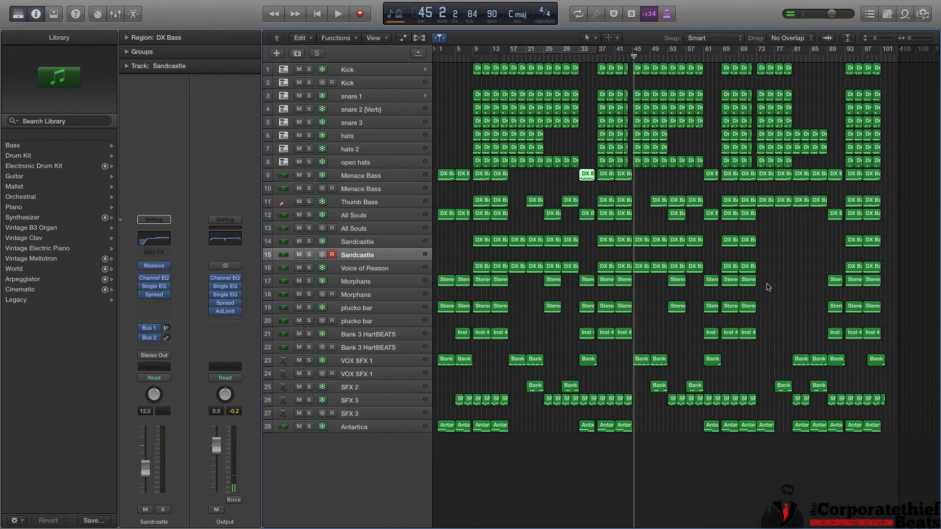
Step: Play the mix from about bar 81, stop in bar 87, and play it again from about bar 89
click(793, 57)
key(space)
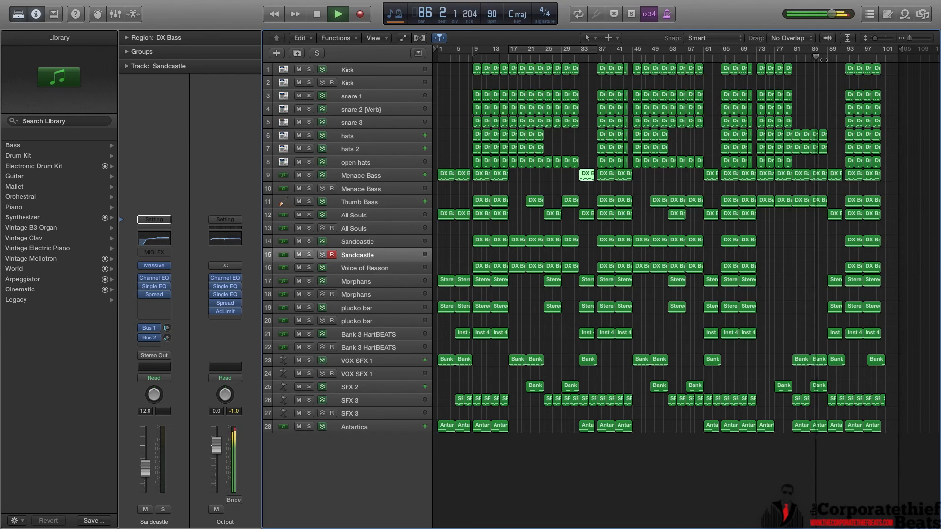
key(space)
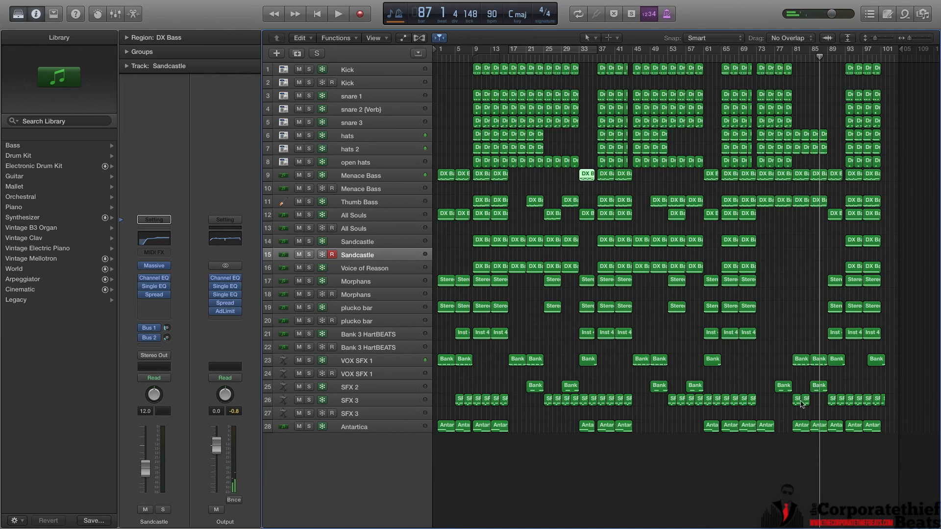
click(828, 60)
key(space)
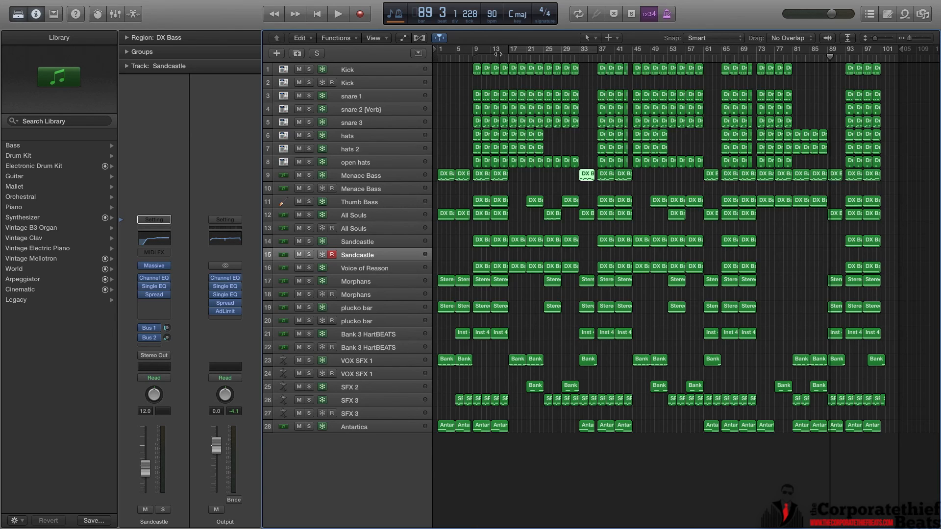
Step: Switch Freeze off for the first Kick track and back on again
click(322, 71)
click(322, 70)
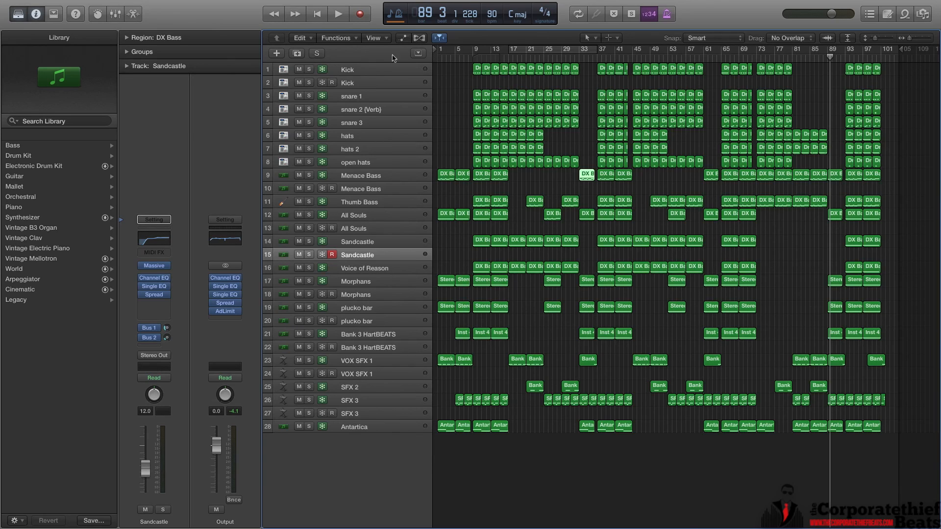